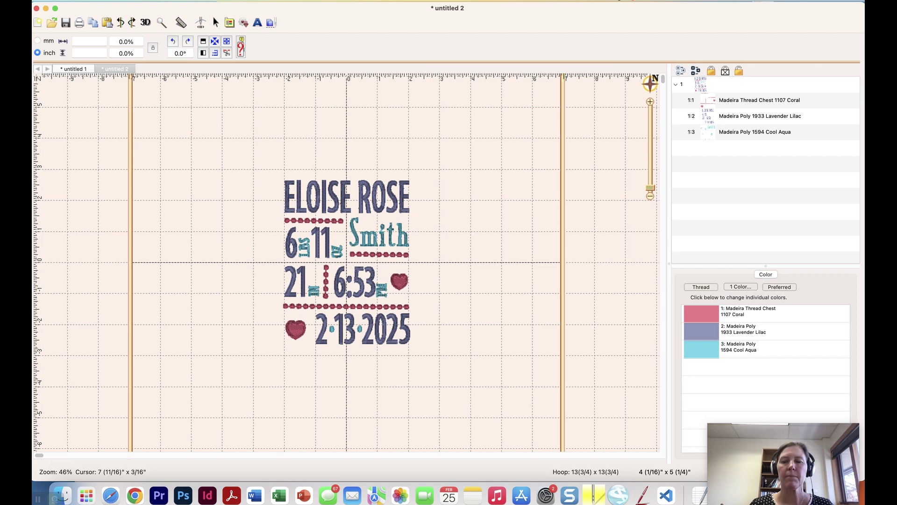
Widen the design area, then select the Coral, Lavender Lilac and Cool Aqua objects in turn
{"action": "left_click_drag", "start_coordinate": [669, 264], "coordinate": [704, 262]}
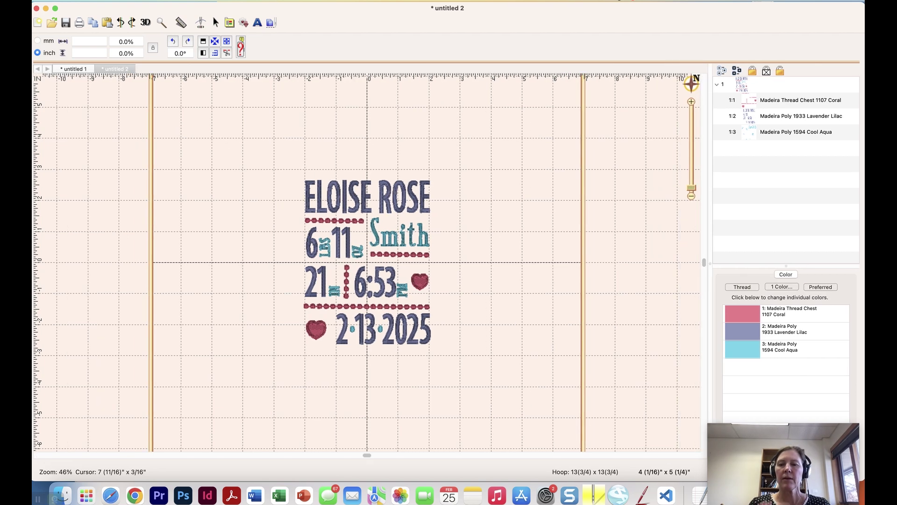
{"action": "left_click", "coordinate": [753, 103]}
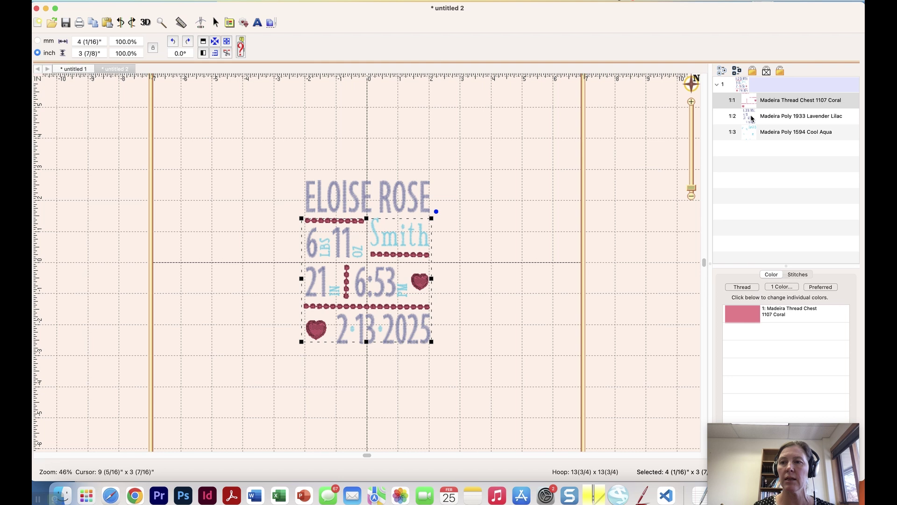
{"action": "left_click", "coordinate": [752, 119]}
{"action": "left_click", "coordinate": [746, 132]}
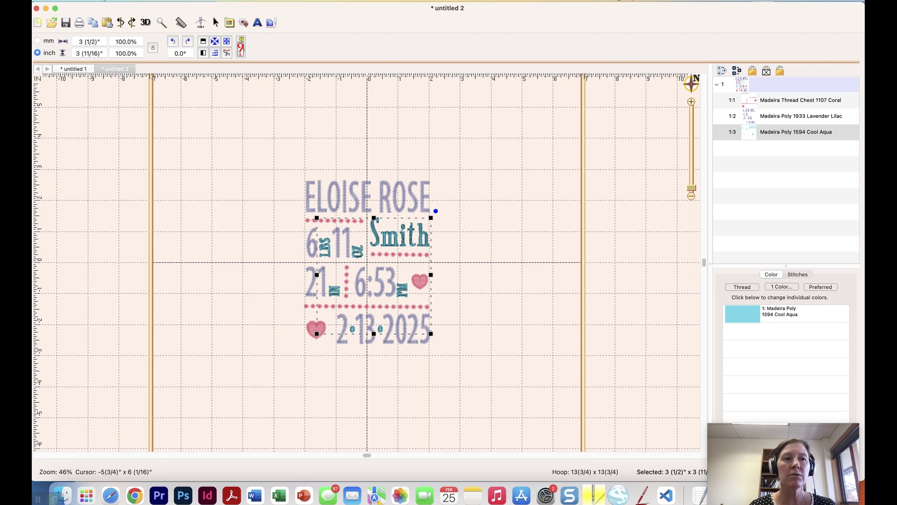
Create the blank untitled 3 page from File > New Page and open the Library catalog
{"action": "left_click", "coordinate": [105, 0]}
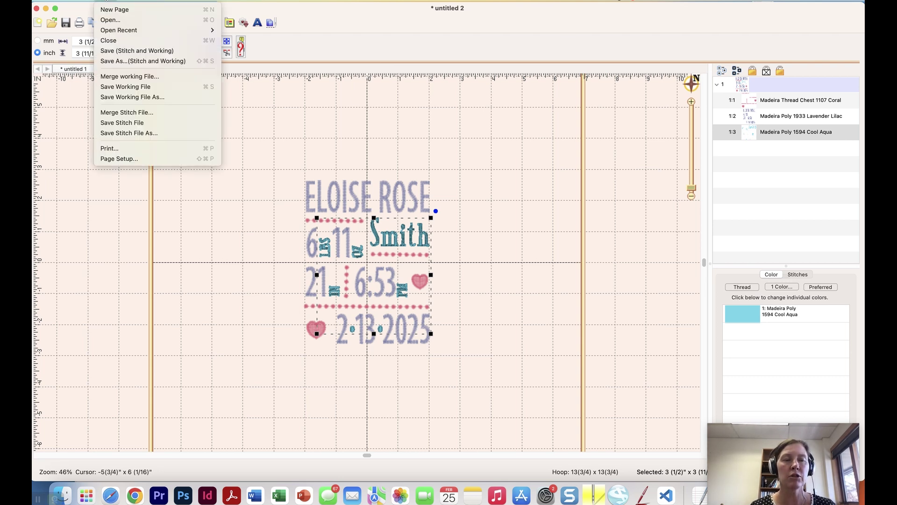
{"action": "left_click", "coordinate": [107, 10]}
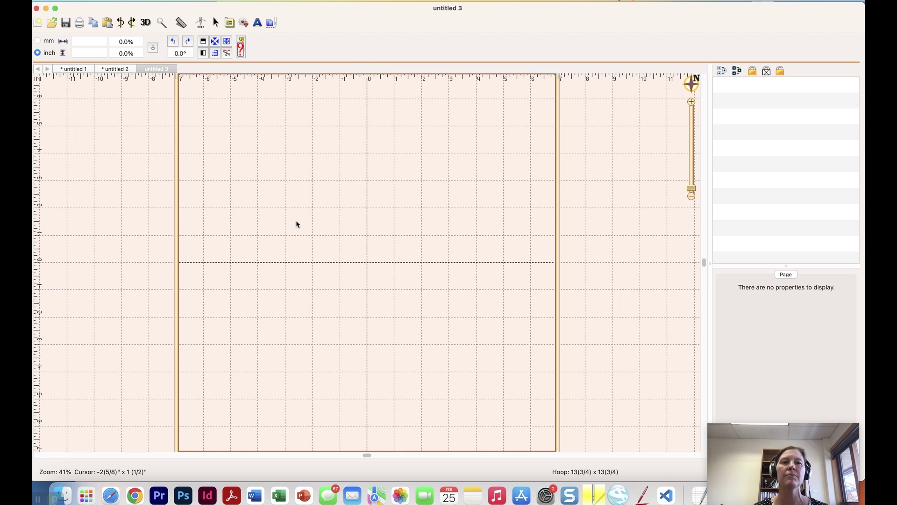
{"action": "left_click", "coordinate": [244, 23]}
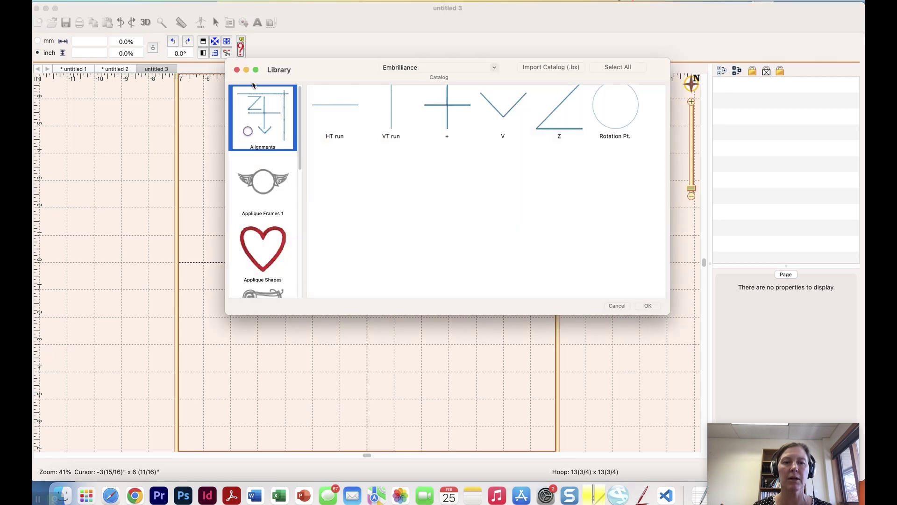
Insert the Appliqué Square from the Applique Shapes catalog, centred in the hoop
{"action": "left_click", "coordinate": [262, 238]}
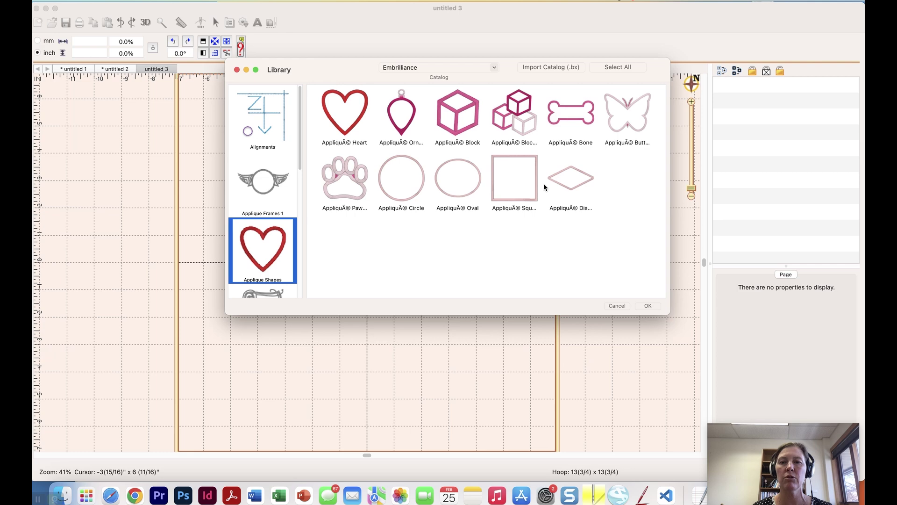
{"action": "left_click", "coordinate": [523, 205]}
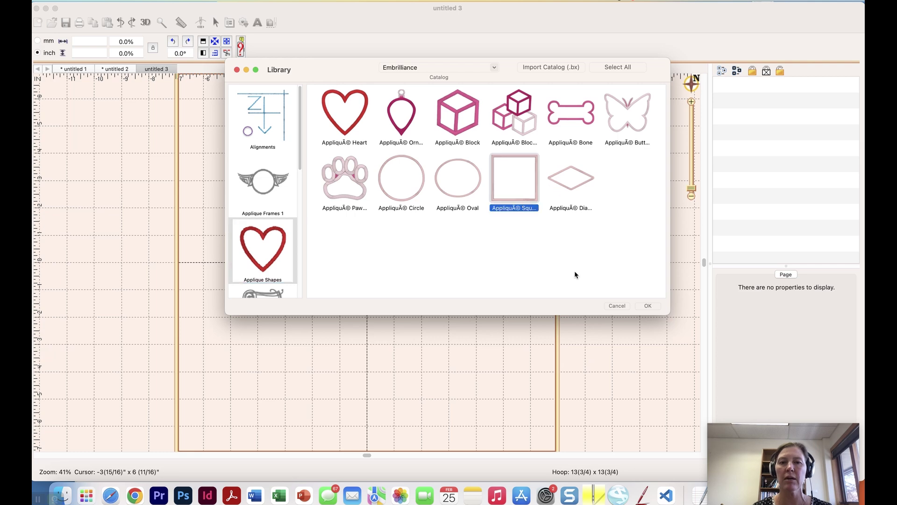
{"action": "left_click", "coordinate": [647, 305]}
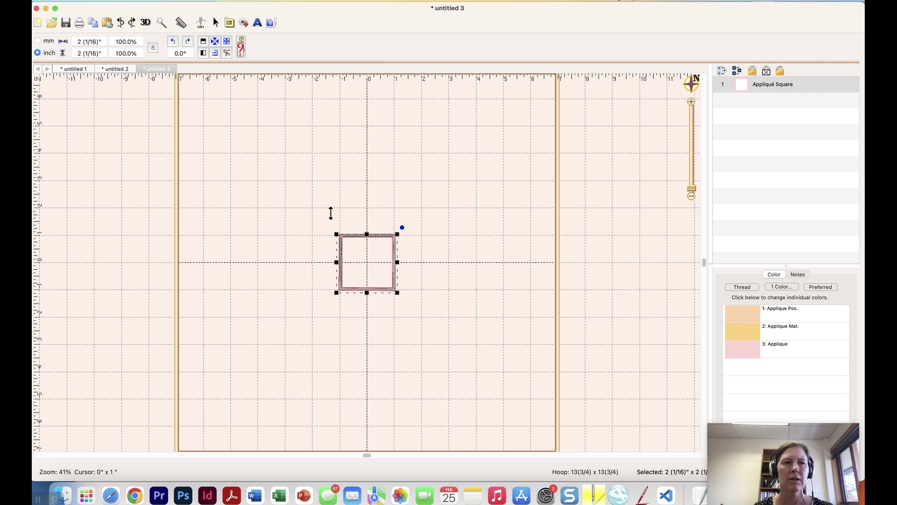
Resize the appliqué square to 5" wide by 7" high with the aspect ratio unlocked
{"action": "left_click", "coordinate": [101, 41]}
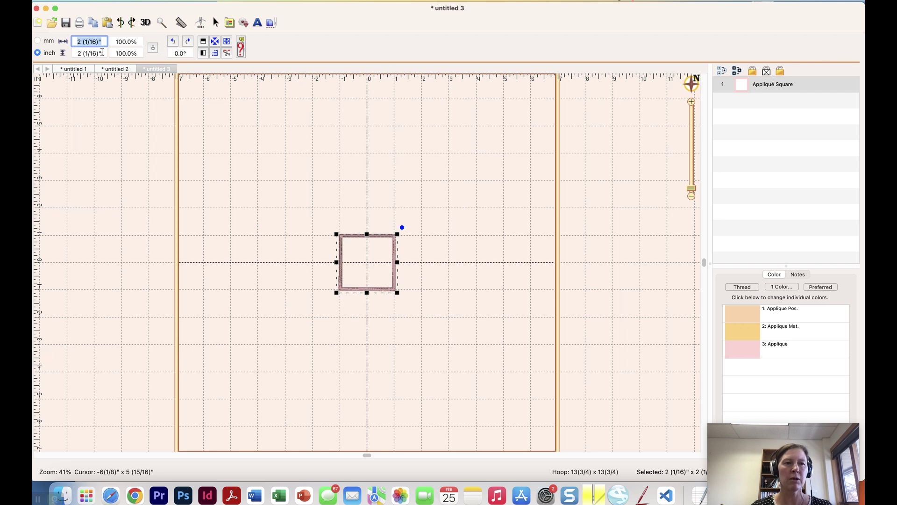
{"action": "type", "text": "5"}
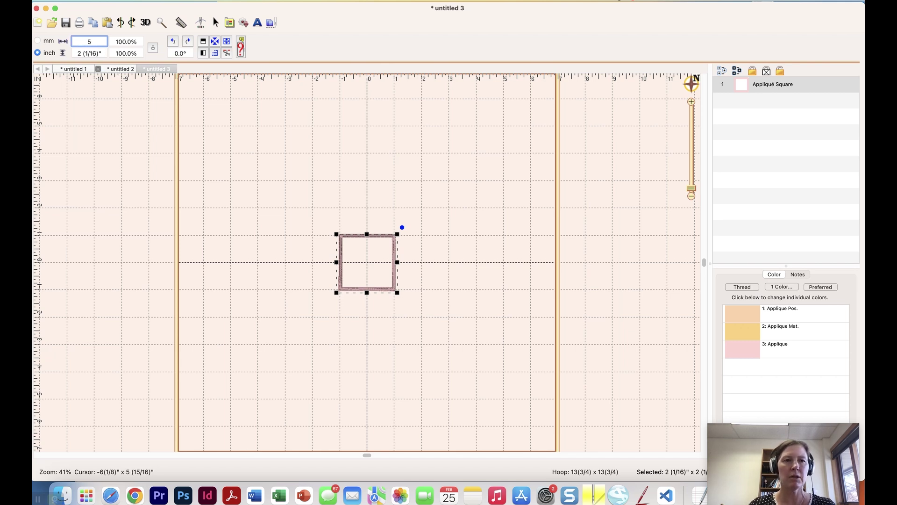
{"action": "type", "text": "\""}
{"action": "key", "text": "Return"}
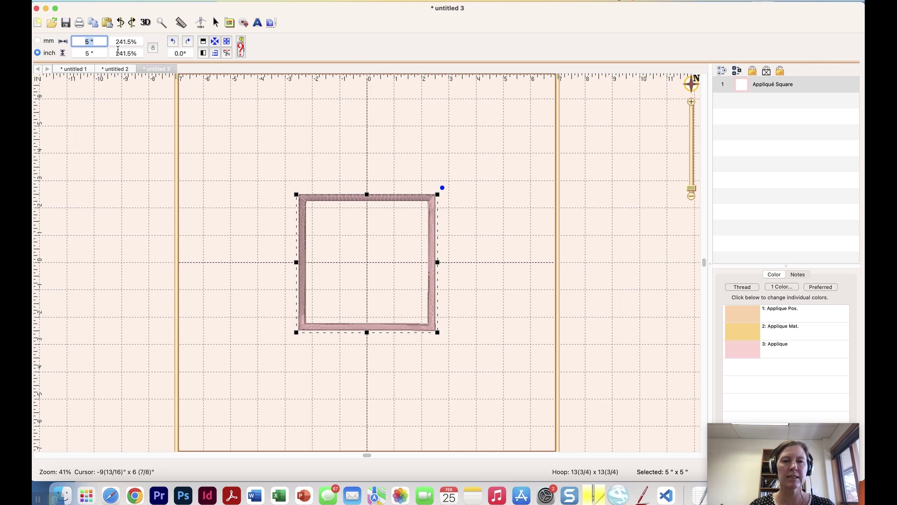
{"action": "left_click", "coordinate": [153, 48]}
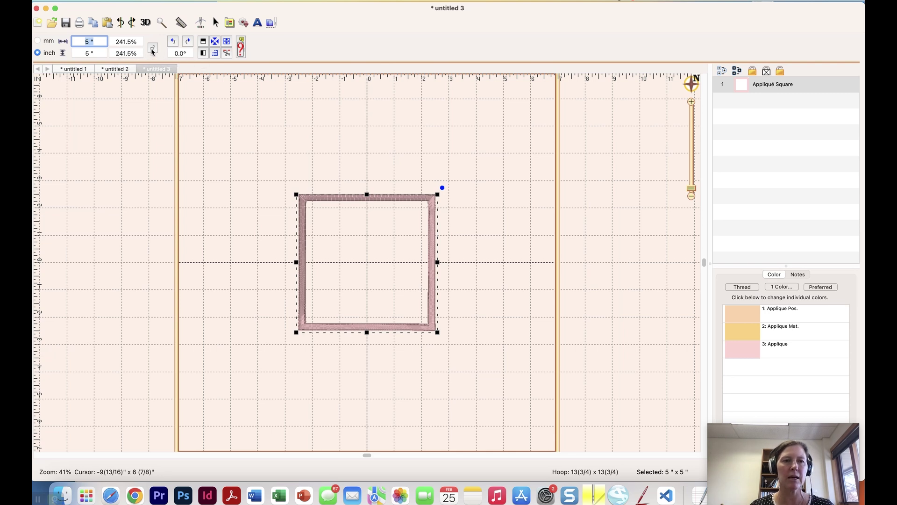
{"action": "left_click", "coordinate": [99, 54]}
{"action": "type", "text": "7"}
{"action": "key", "text": "Return"}
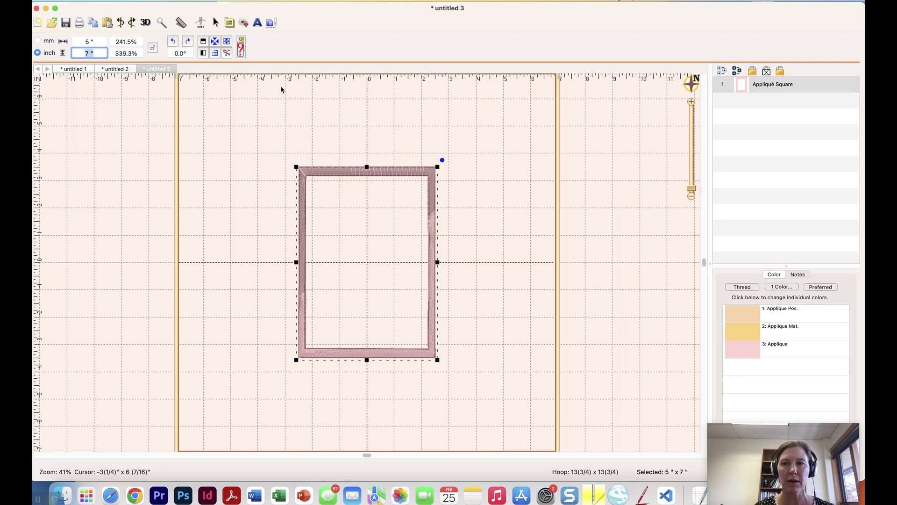
Lock the 5" by 7" appliqué rectangle in place
{"action": "left_click", "coordinate": [336, 133]}
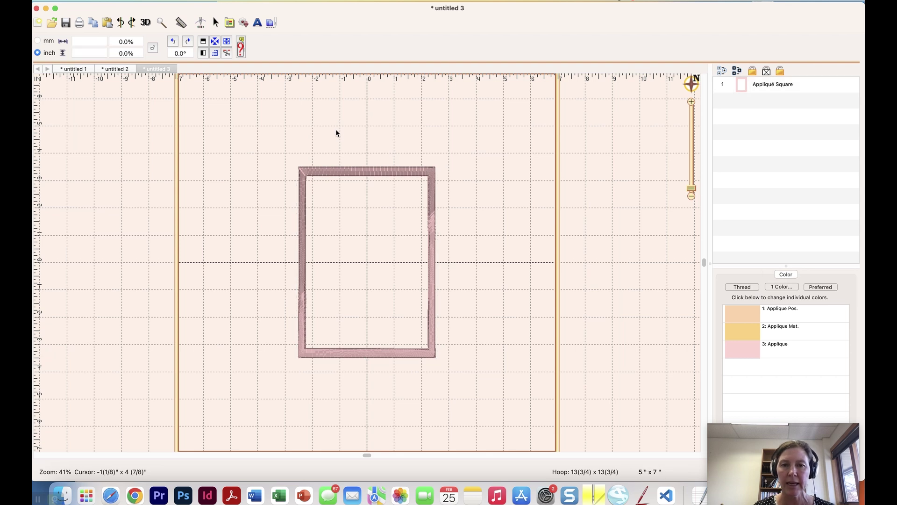
{"action": "left_click", "coordinate": [745, 83]}
{"action": "left_click", "coordinate": [752, 71]}
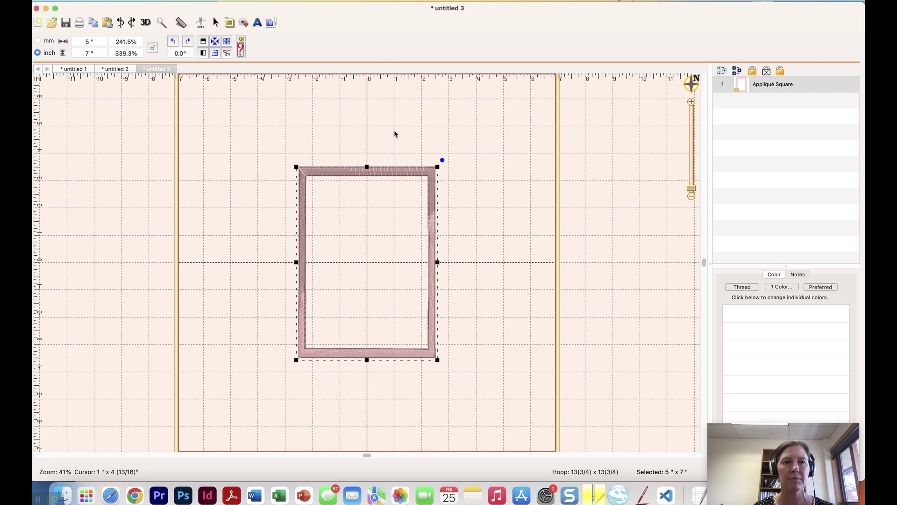
Add lettering reading ELOISE ROSE in the Block Condensed font
{"action": "left_click", "coordinate": [313, 79]}
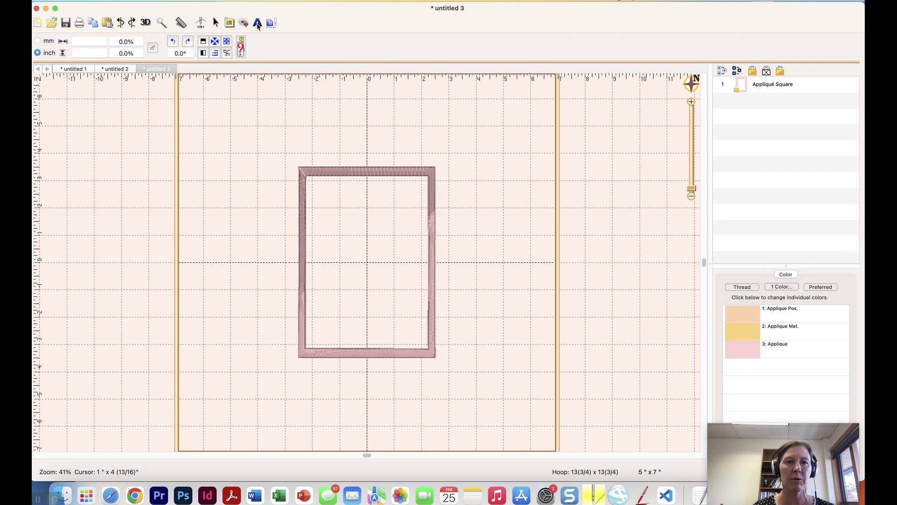
{"action": "left_click", "coordinate": [258, 23]}
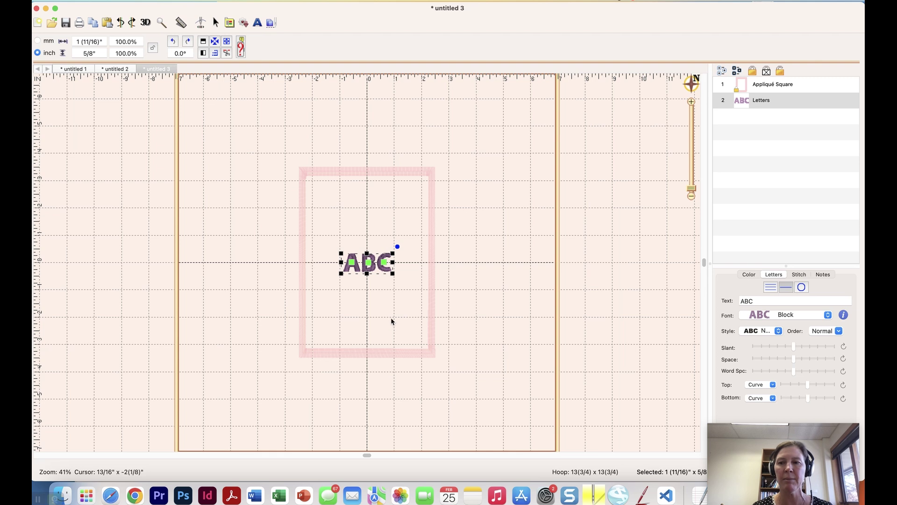
{"action": "left_click", "coordinate": [758, 301]}
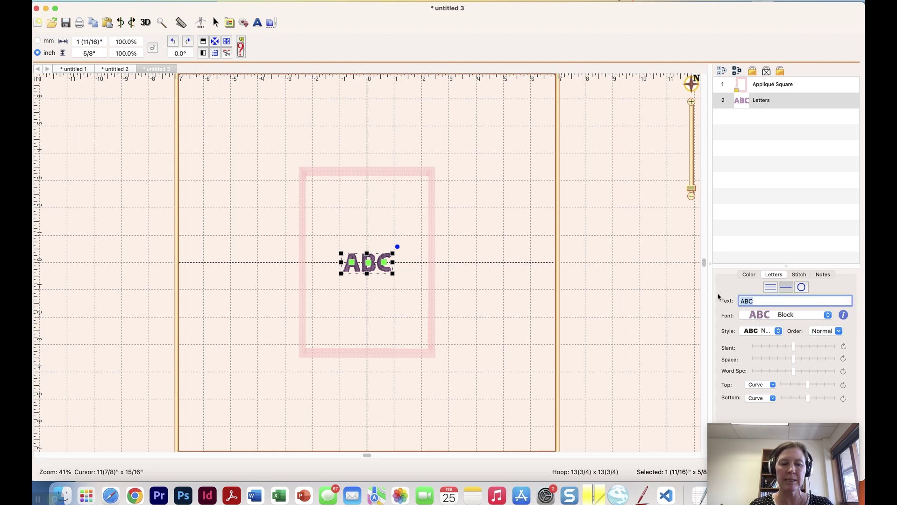
{"action": "type", "text": "ELOISE ROSE"}
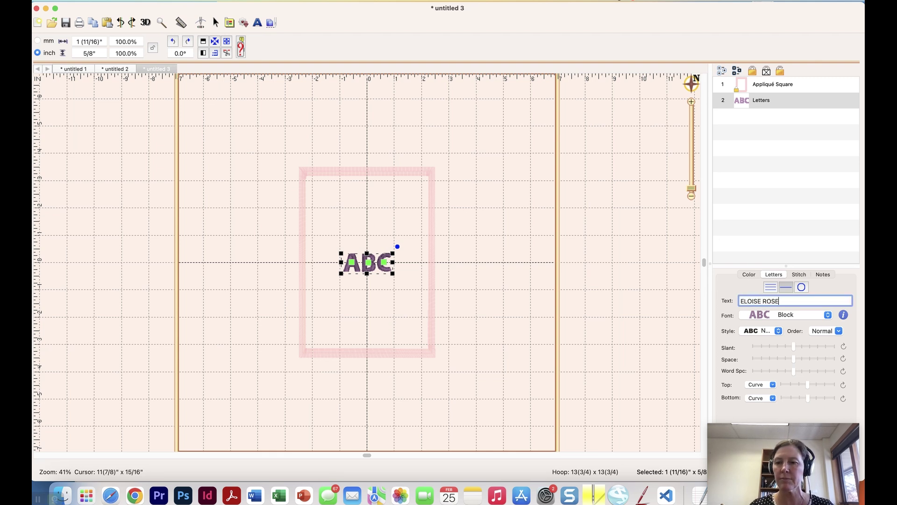
{"action": "key", "text": "Return"}
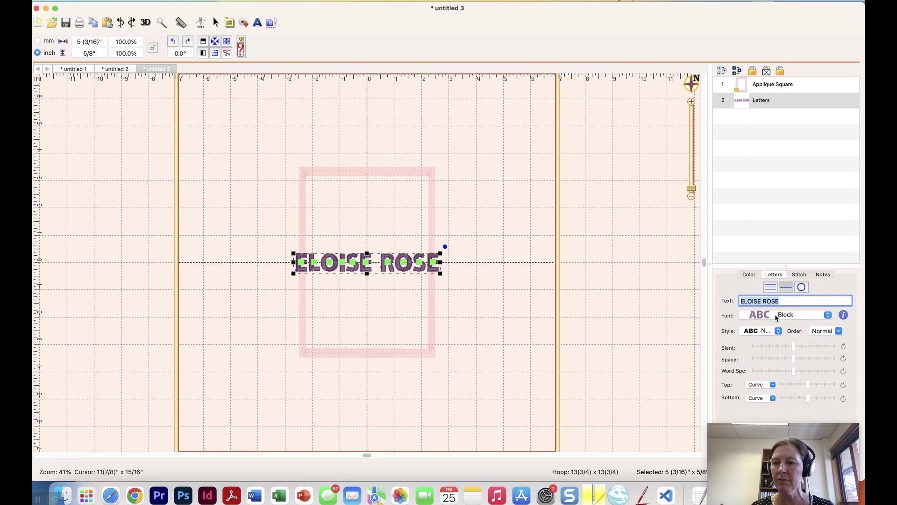
{"action": "left_click", "coordinate": [776, 316]}
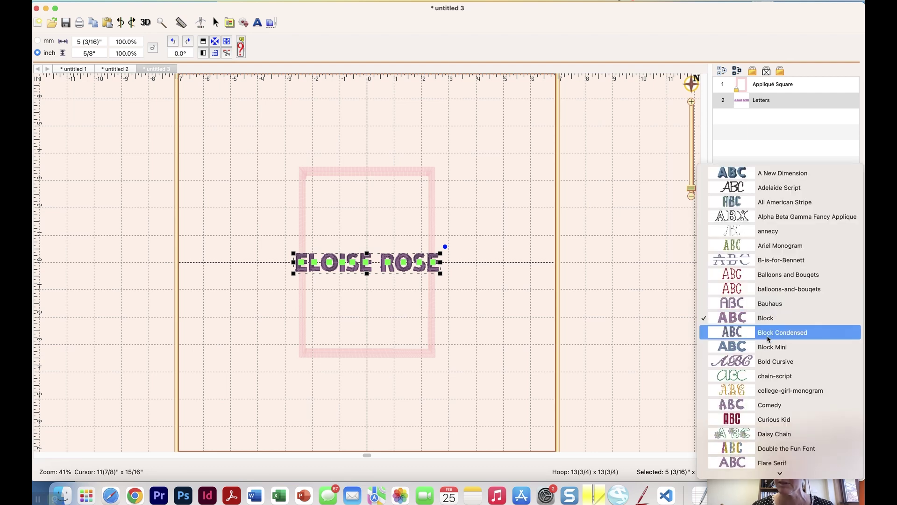
{"action": "left_click", "coordinate": [766, 333]}
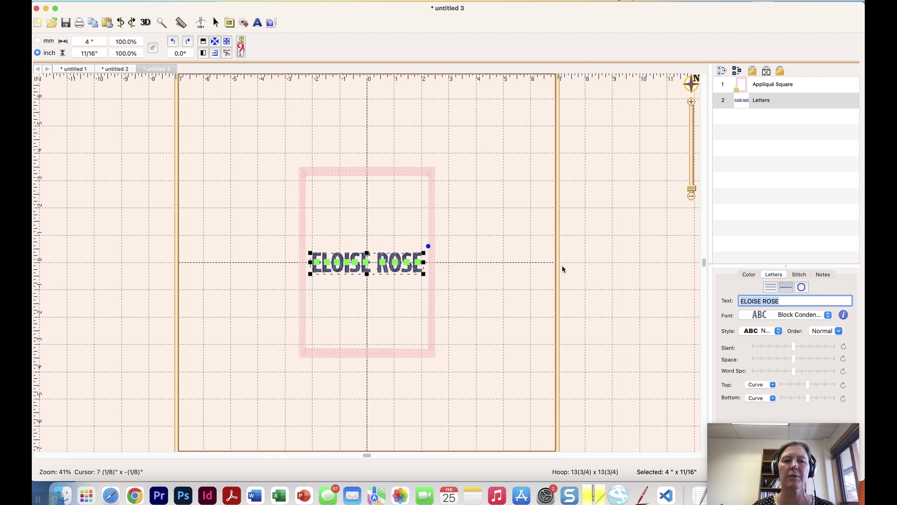
Move ELOISE ROSE to the rectangle's top and enlarge it slightly
{"action": "left_click", "coordinate": [385, 270]}
{"action": "left_click_drag", "start_coordinate": [381, 262], "coordinate": [380, 195]}
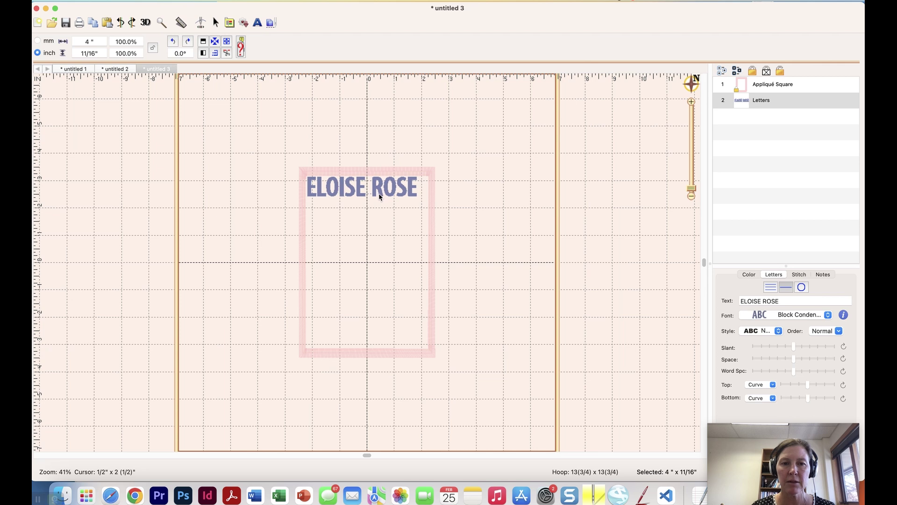
{"action": "left_click_drag", "start_coordinate": [419, 198], "coordinate": [431, 210]}
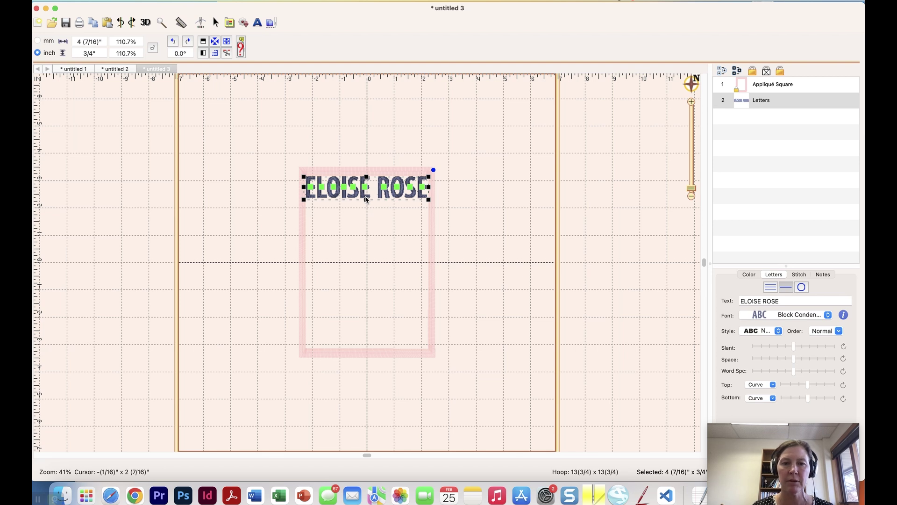
Add a second lettering object in the Jasmine font reading Smith
{"action": "left_click", "coordinate": [257, 22]}
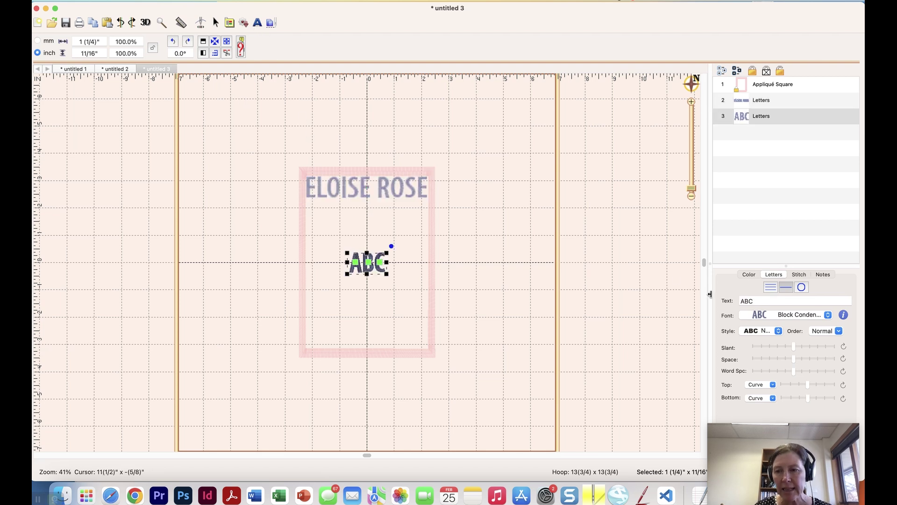
{"action": "double_click", "coordinate": [765, 302]}
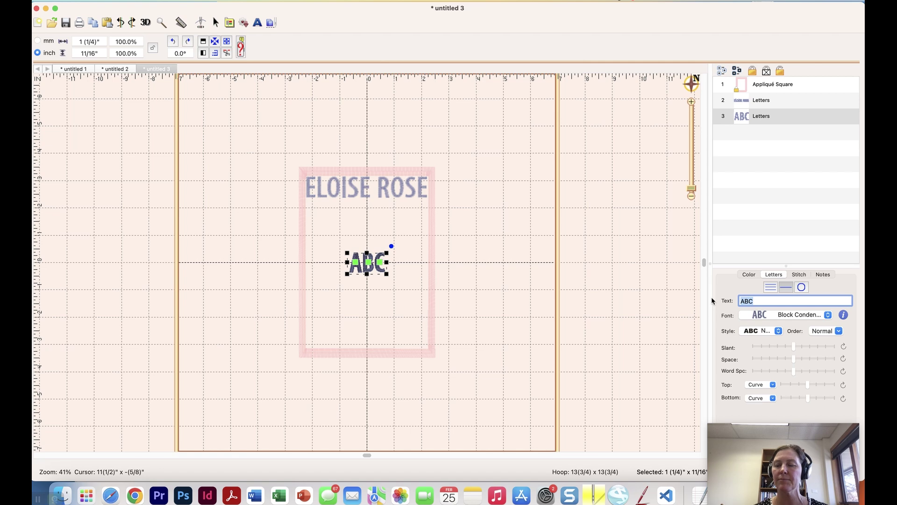
{"action": "left_click", "coordinate": [793, 316]}
{"action": "scroll", "coordinate": [771, 462], "scroll_direction": "down", "scroll_amount": 3}
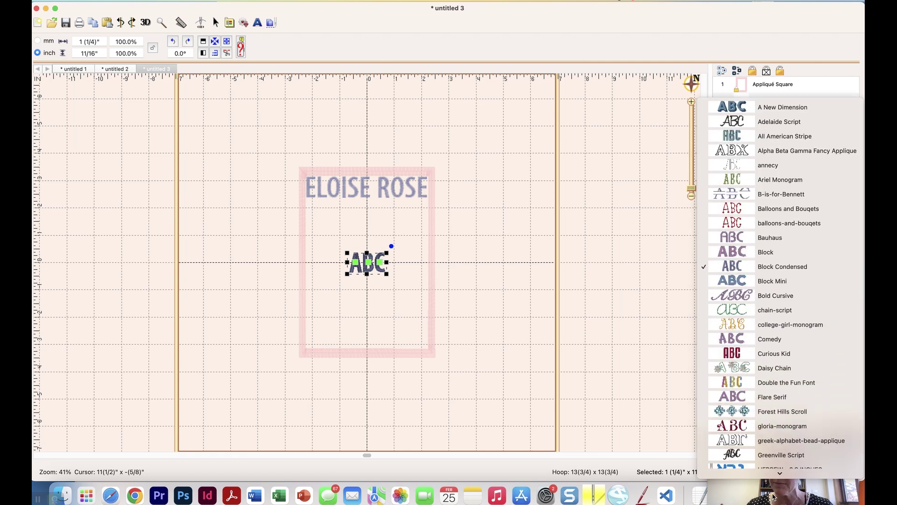
{"action": "scroll", "coordinate": [767, 357], "scroll_direction": "down", "scroll_amount": 6}
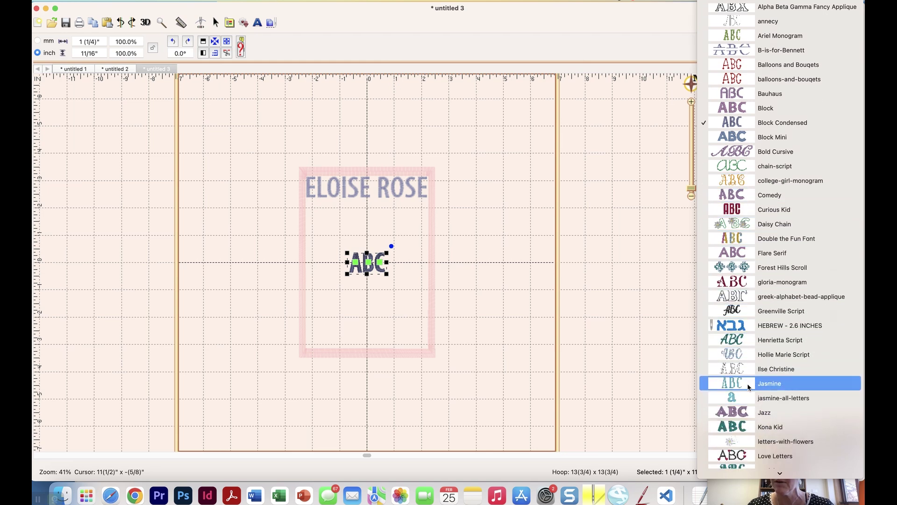
{"action": "left_click", "coordinate": [747, 383]}
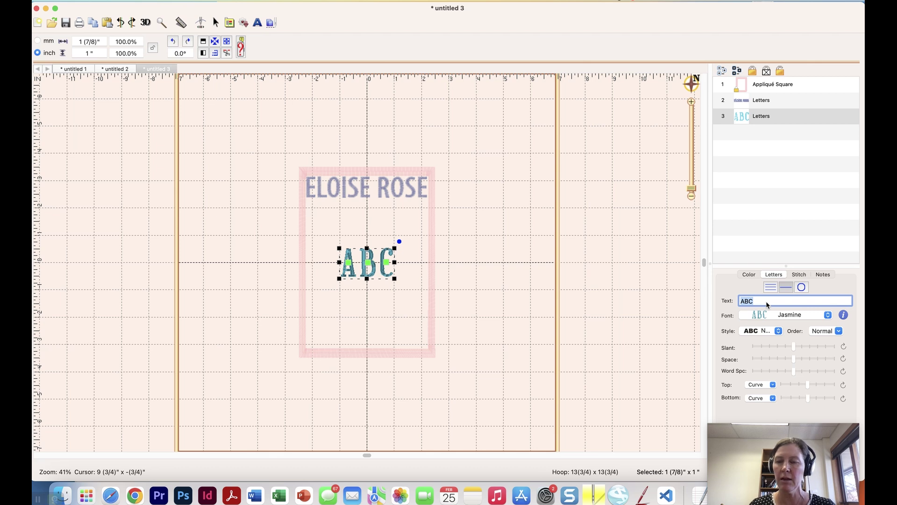
{"action": "type", "text": "Smith"}
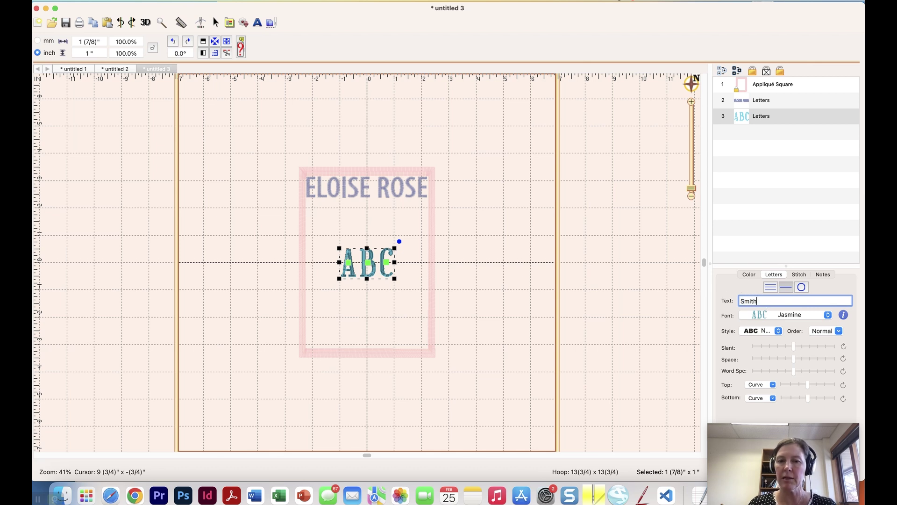
{"action": "key", "text": "Return"}
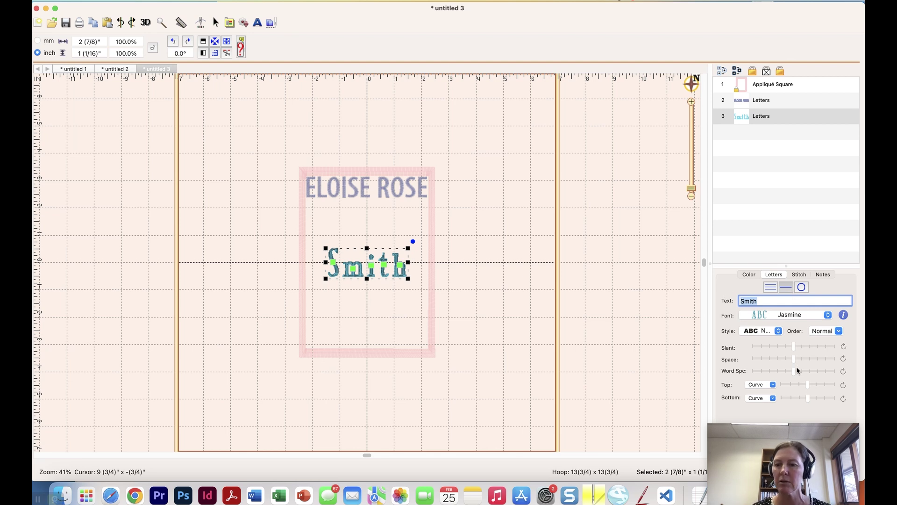
Reduce Smith's word spacing and letter spacing
{"action": "left_click_drag", "start_coordinate": [786, 370], "coordinate": [785, 370]}
{"action": "left_click", "coordinate": [775, 370]}
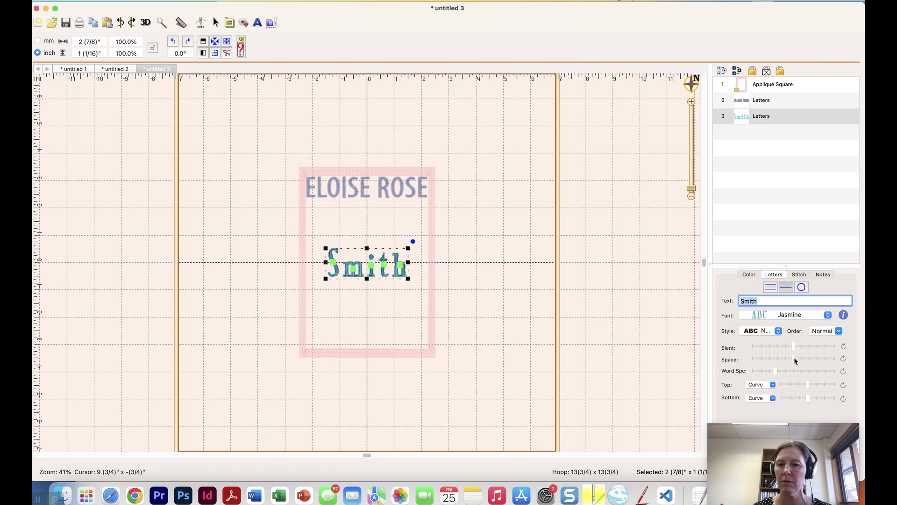
{"action": "left_click_drag", "start_coordinate": [794, 357], "coordinate": [783, 357]}
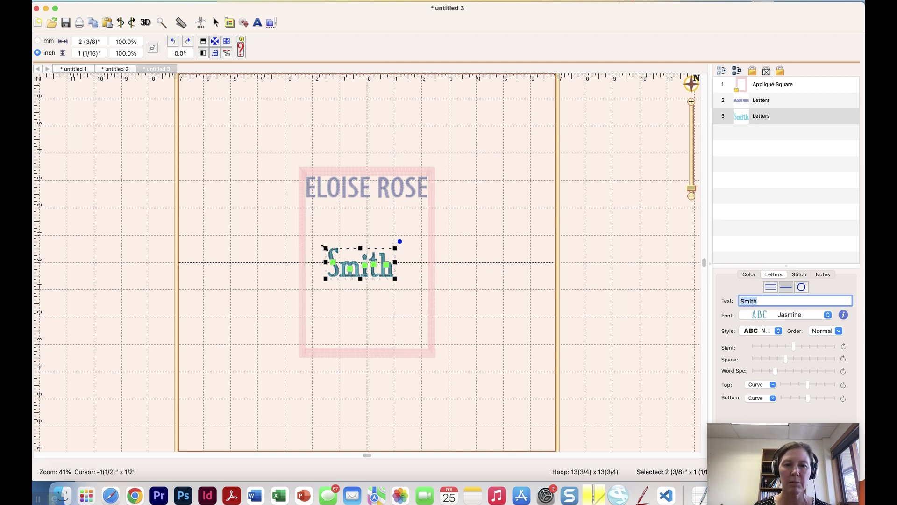
Scale Smith to 84.8% (2" wide) and place it under the right end of ELOISE ROSE
{"action": "left_click", "coordinate": [327, 248]}
{"action": "left_click_drag", "start_coordinate": [329, 251], "coordinate": [335, 256]}
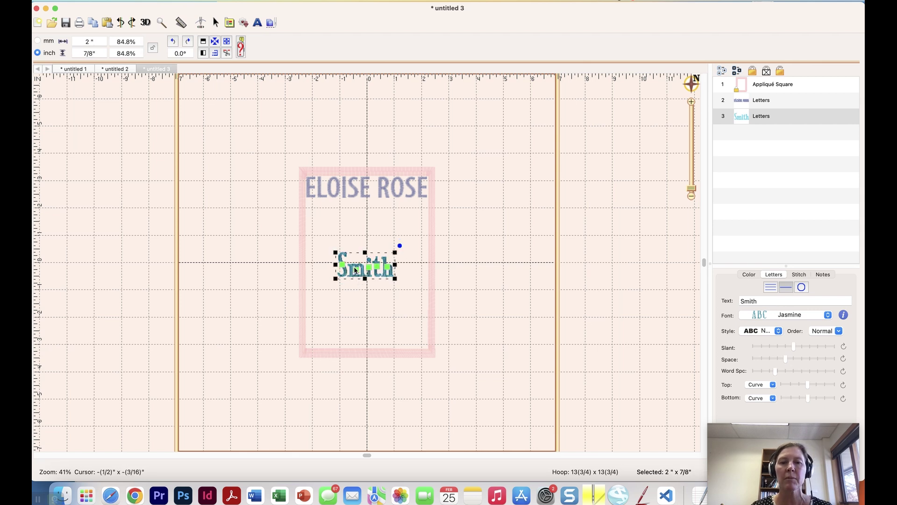
{"action": "left_click_drag", "start_coordinate": [356, 271], "coordinate": [359, 238]}
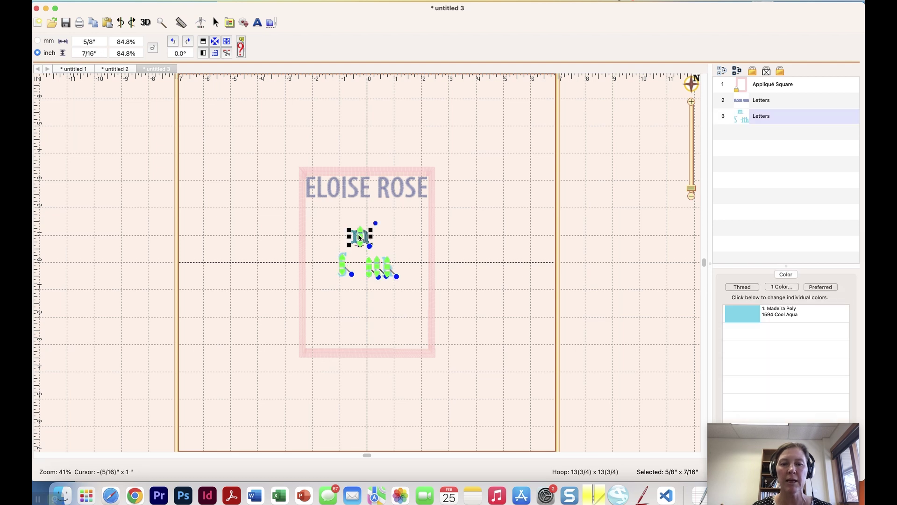
{"action": "key", "text": "super+z"}
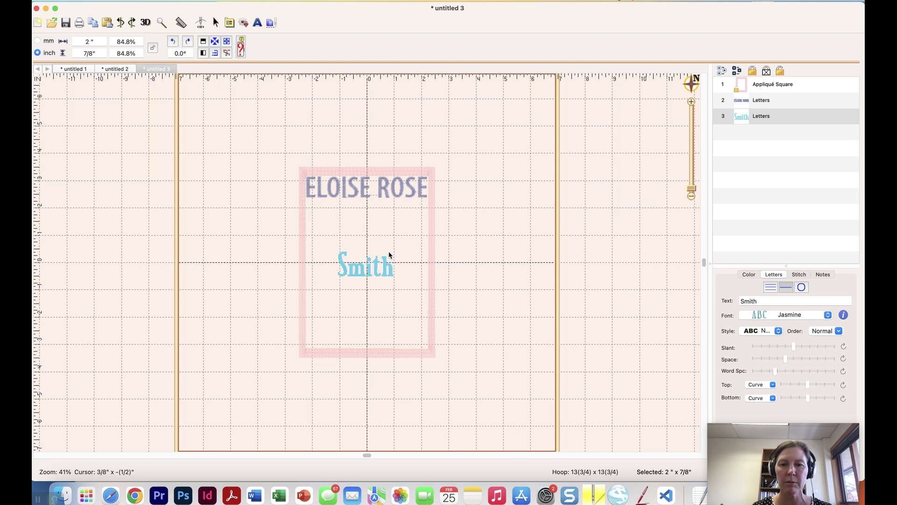
{"action": "left_click_drag", "start_coordinate": [388, 253], "coordinate": [411, 225]}
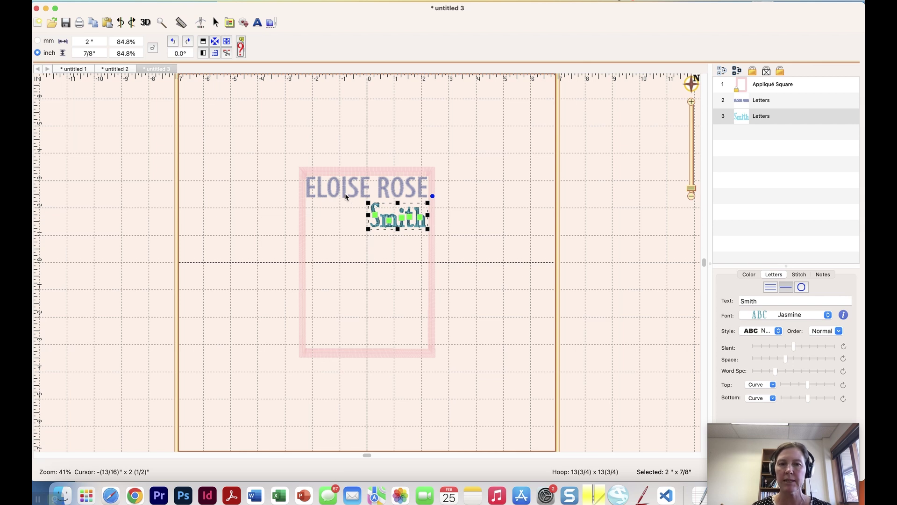
{"action": "left_click", "coordinate": [345, 197]}
{"action": "left_click", "coordinate": [740, 107]}
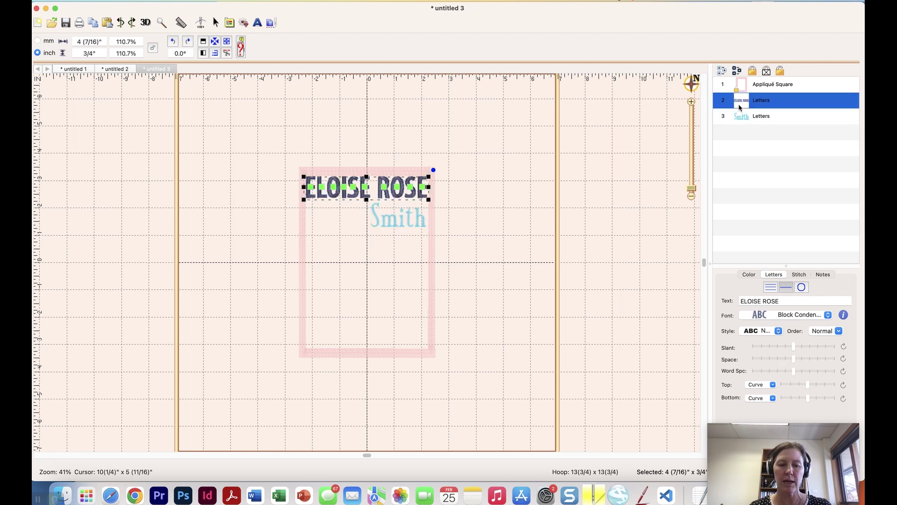
{"action": "key", "text": "super+d"}
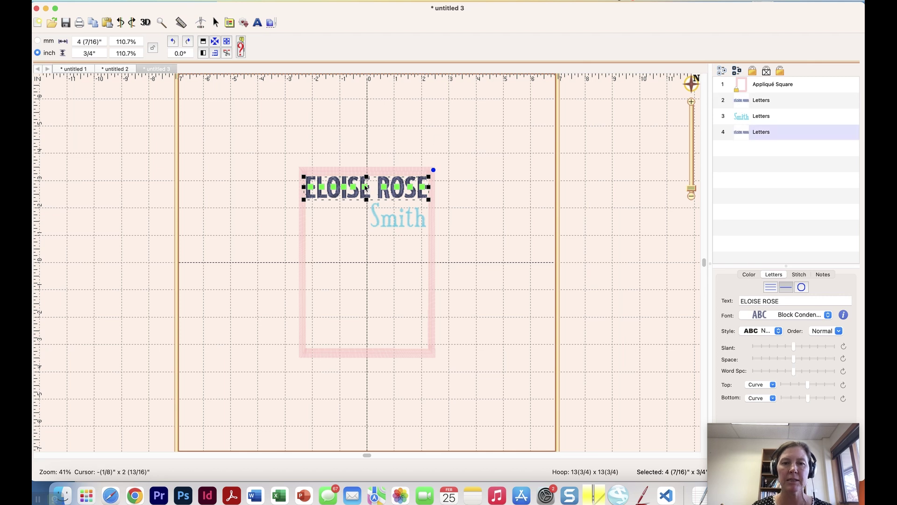
{"action": "left_click_drag", "start_coordinate": [344, 198], "coordinate": [343, 221]}
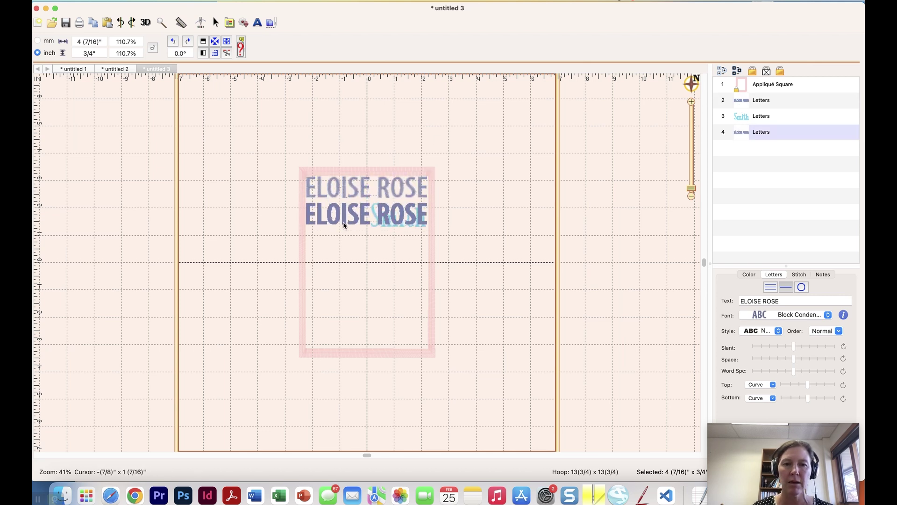
{"action": "triple_click", "coordinate": [798, 301]}
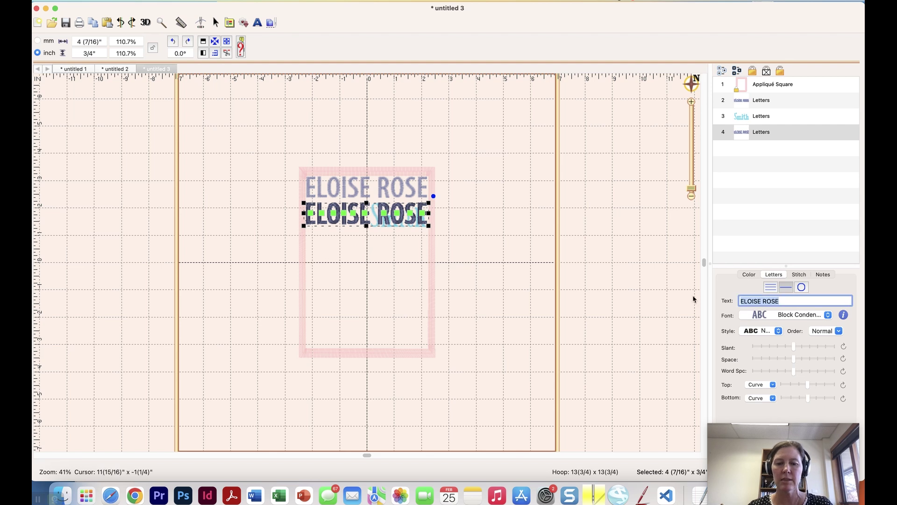
{"action": "type", "text": "6"}
{"action": "key", "text": "Return"}
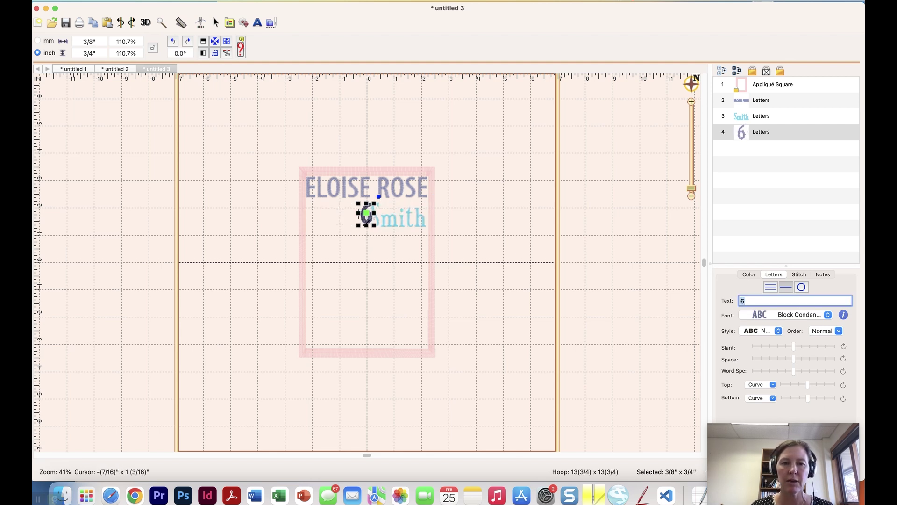
{"action": "left_click", "coordinate": [369, 222]}
{"action": "left_click_drag", "start_coordinate": [369, 222], "coordinate": [318, 221]}
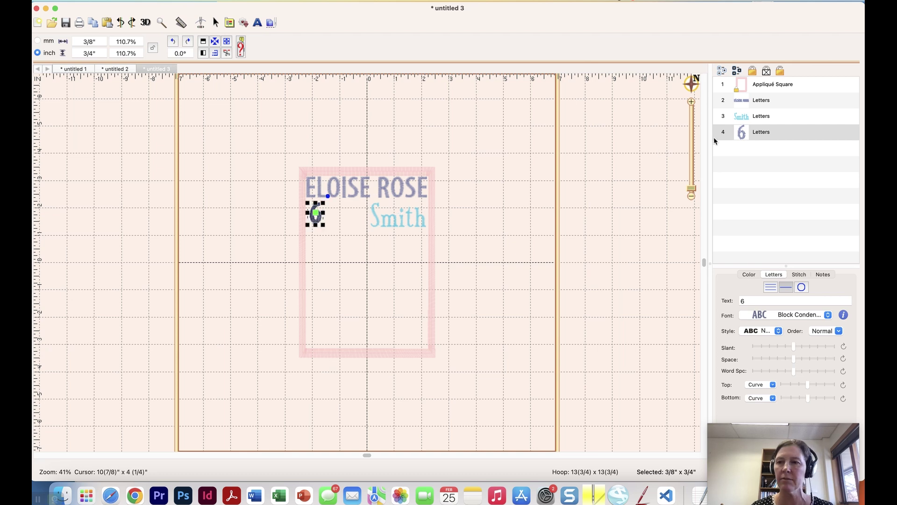
Duplicate the 6 into an 11 to its right, then select both numbers
{"action": "left_click", "coordinate": [740, 134]}
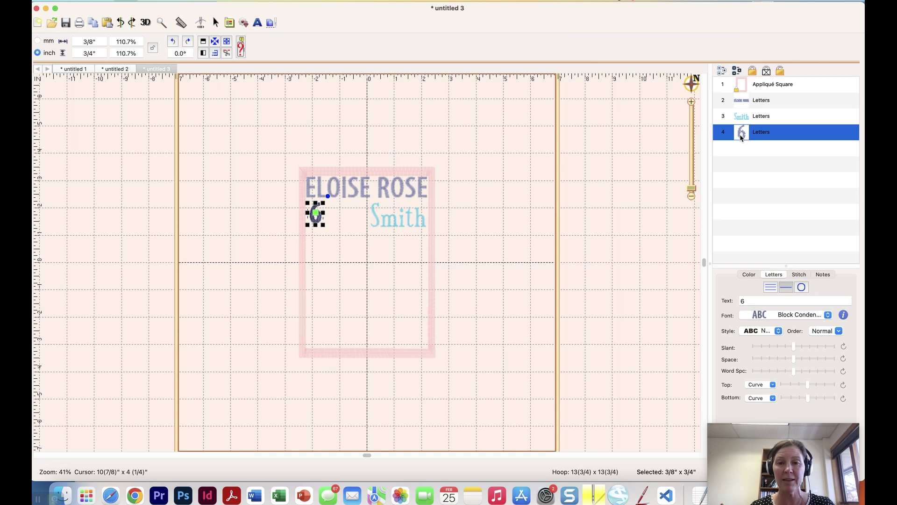
{"action": "key", "text": "super+d"}
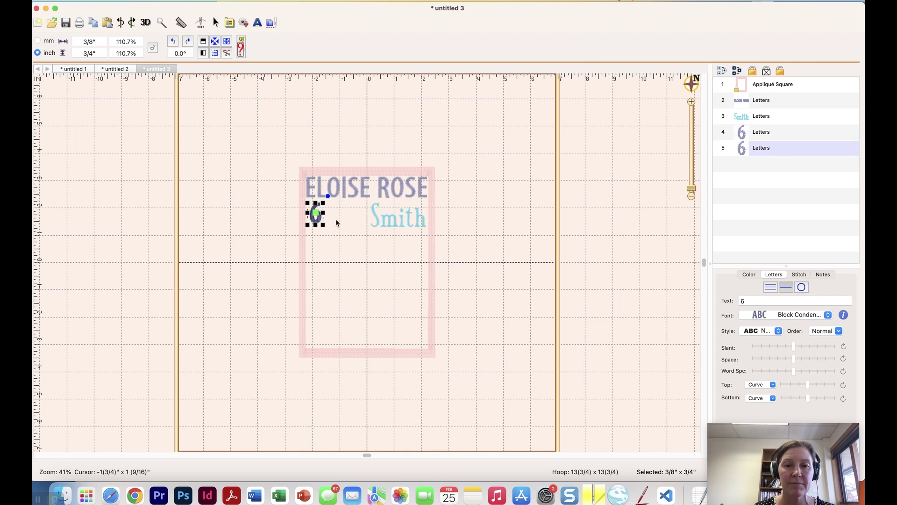
{"action": "left_click_drag", "start_coordinate": [318, 216], "coordinate": [344, 221]}
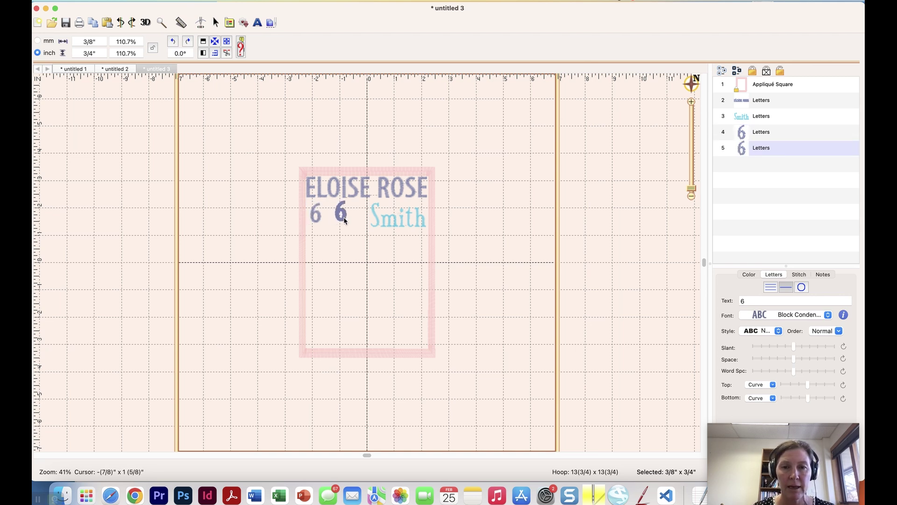
{"action": "left_click", "coordinate": [744, 300]}
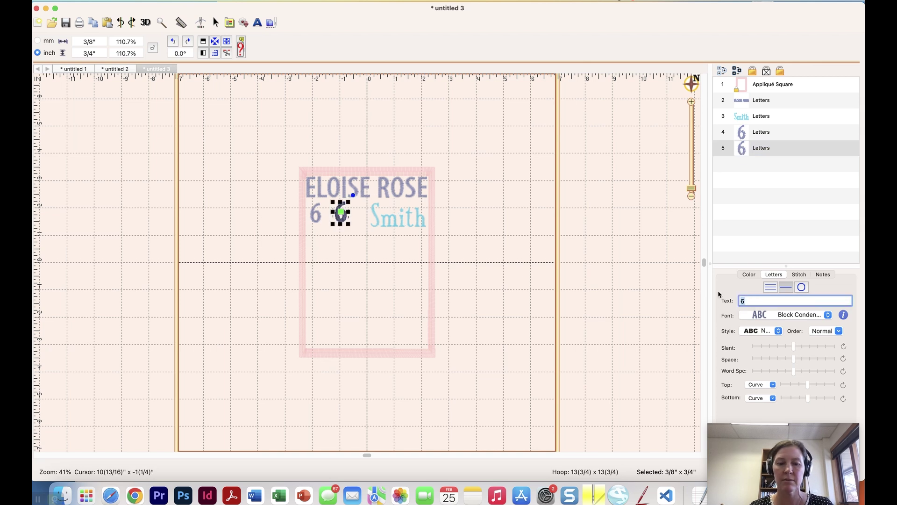
{"action": "type", "text": "11"}
{"action": "key", "text": "Return"}
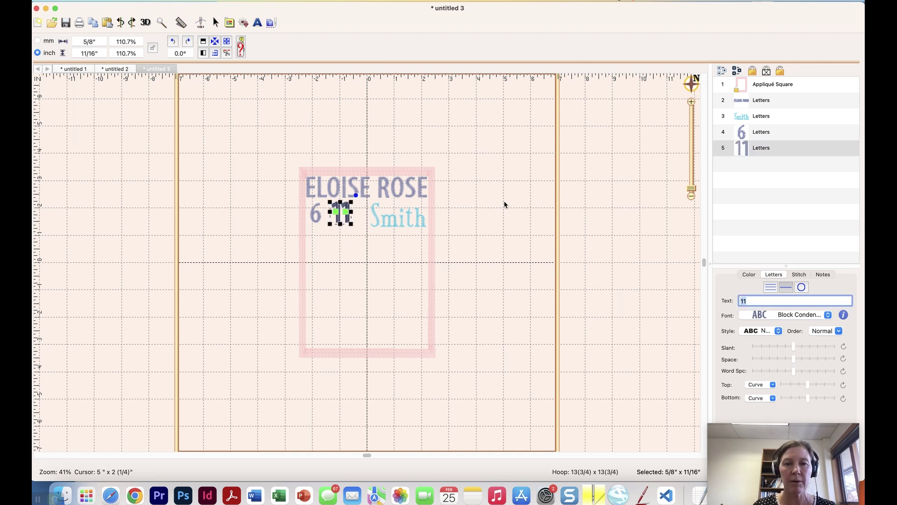
{"action": "left_click", "coordinate": [318, 218]}
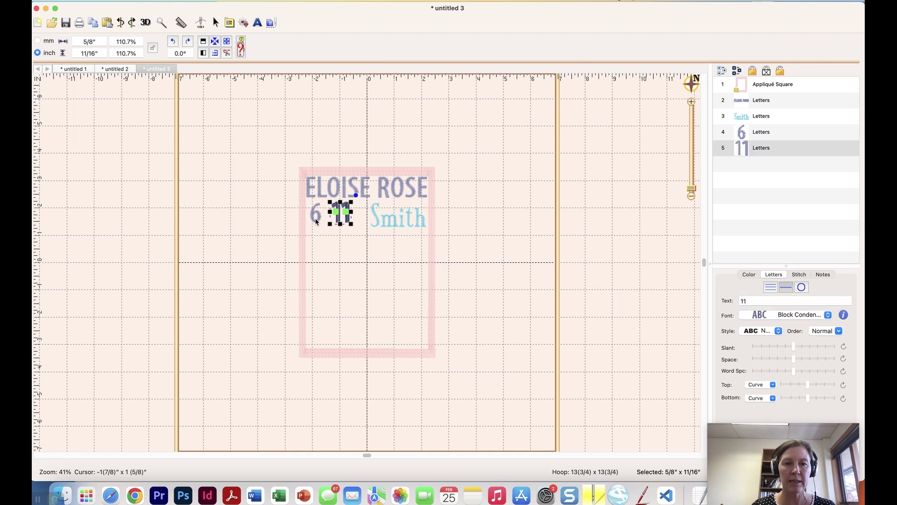
{"action": "left_click", "coordinate": [349, 219]}
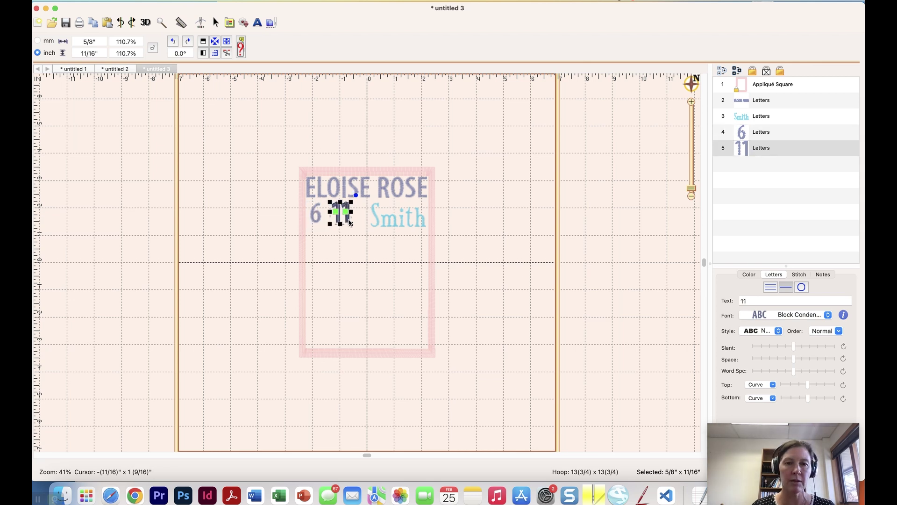
{"action": "left_click", "coordinate": [301, 211], "text": "shift"}
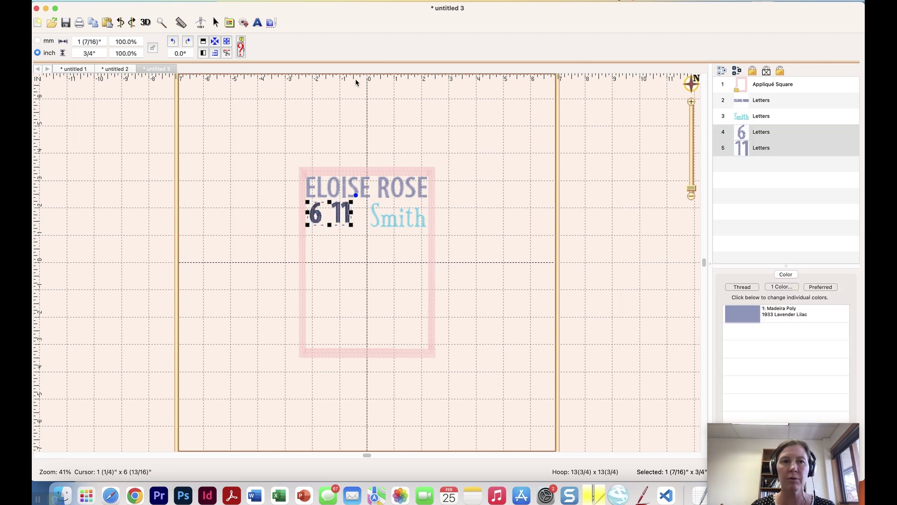
Bottom-align the 6 and 11 with Utility > Align and Distribute
{"action": "left_click", "coordinate": [146, 1]}
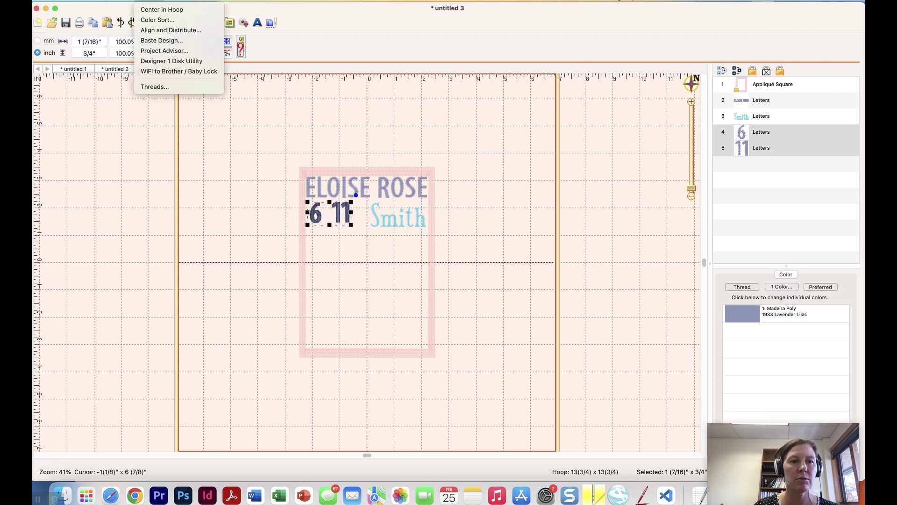
{"action": "left_click", "coordinate": [154, 30]}
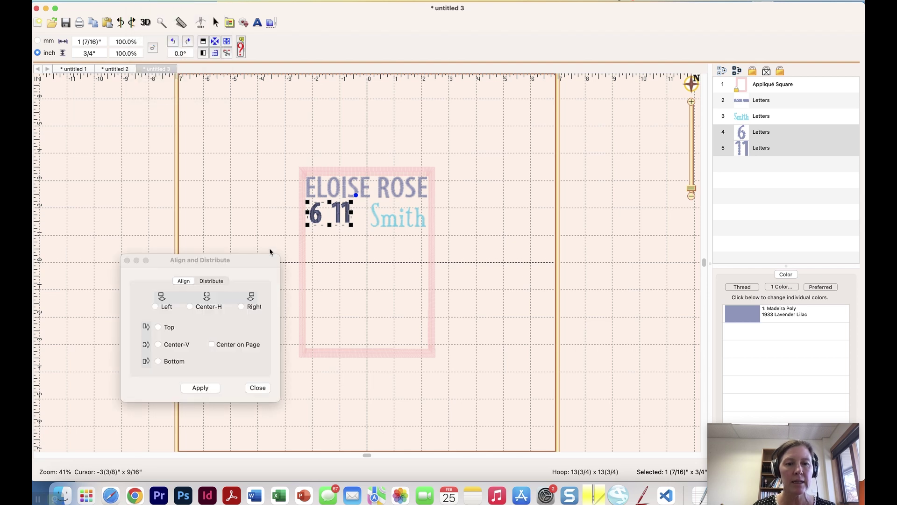
{"action": "left_click", "coordinate": [159, 361]}
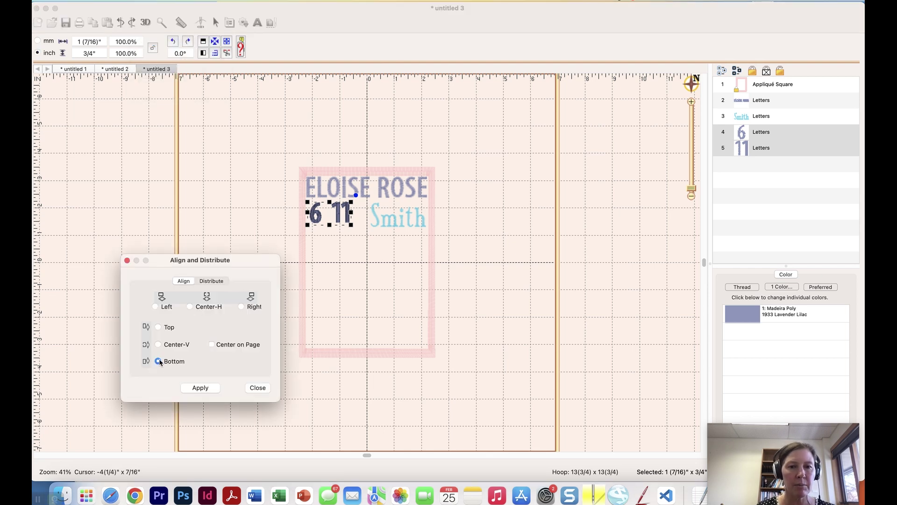
{"action": "left_click", "coordinate": [198, 388]}
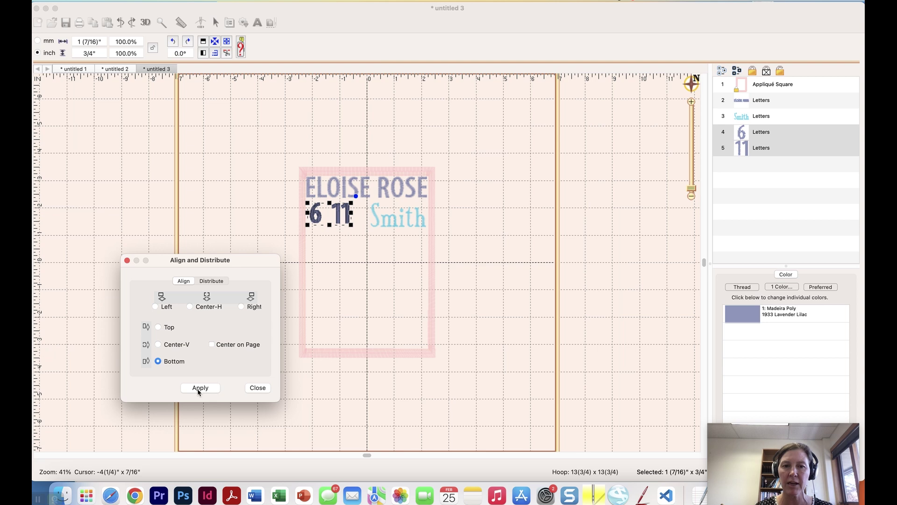
{"action": "left_click", "coordinate": [257, 388]}
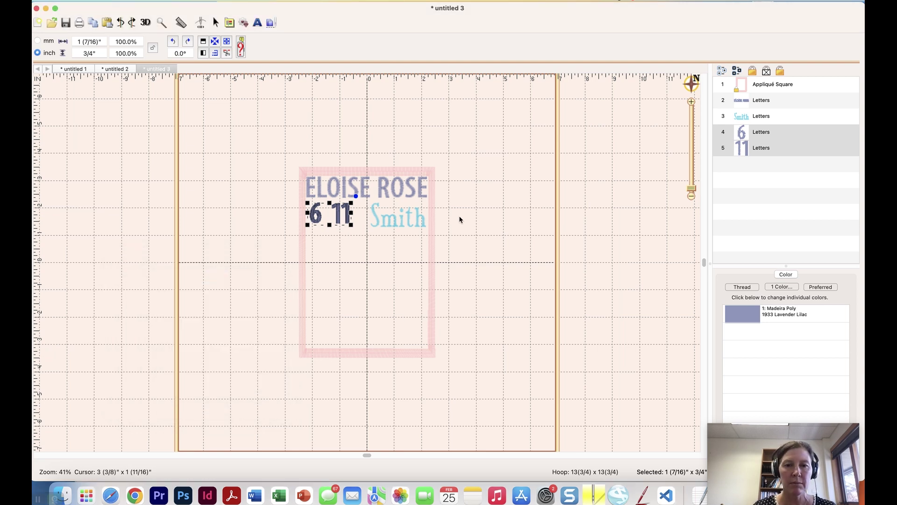
Nudge 6 11 down, then duplicate Smith below that line and change the copy to LBS
{"action": "key", "text": "Down"}
{"action": "key", "text": "Down"}
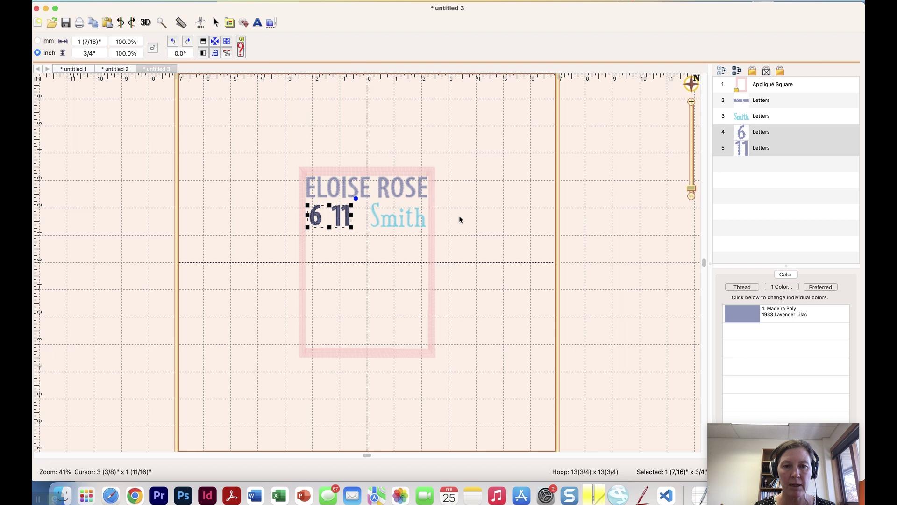
{"action": "left_click", "coordinate": [744, 117]}
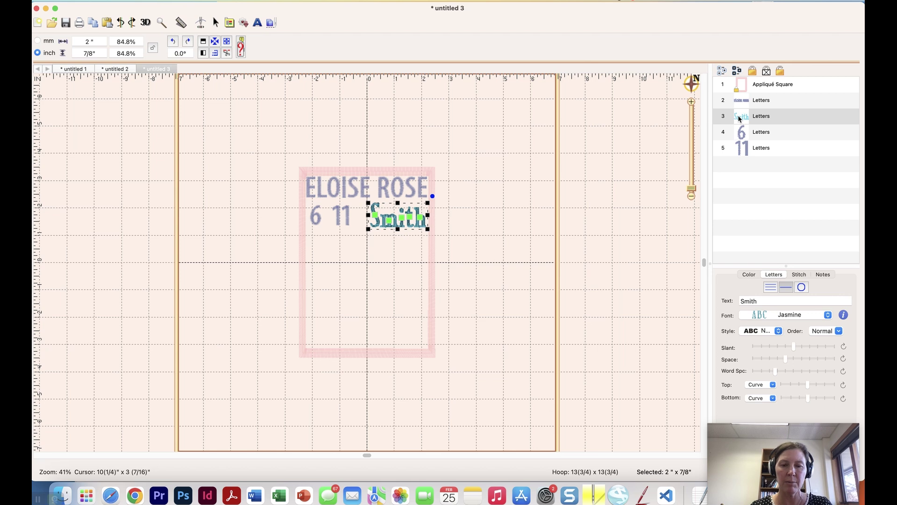
{"action": "key", "text": "super+d"}
{"action": "left_click_drag", "start_coordinate": [395, 229], "coordinate": [379, 256]}
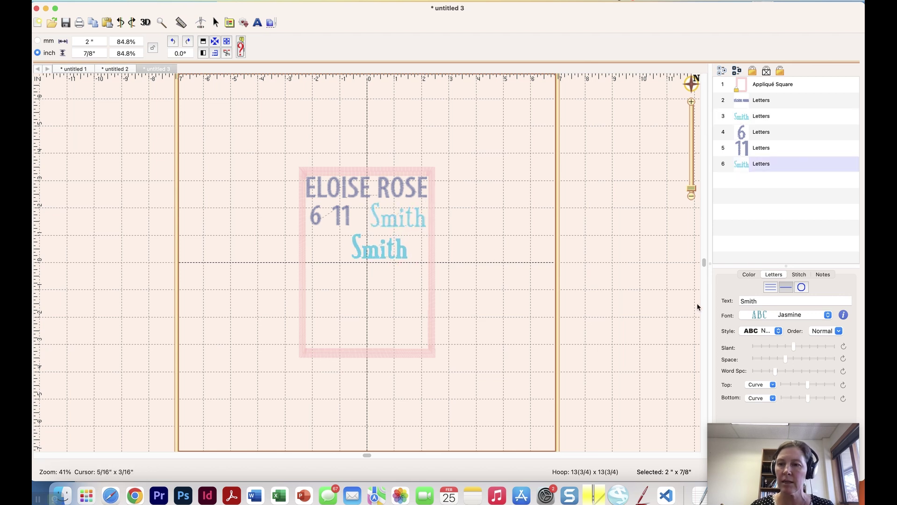
{"action": "double_click", "coordinate": [770, 299]}
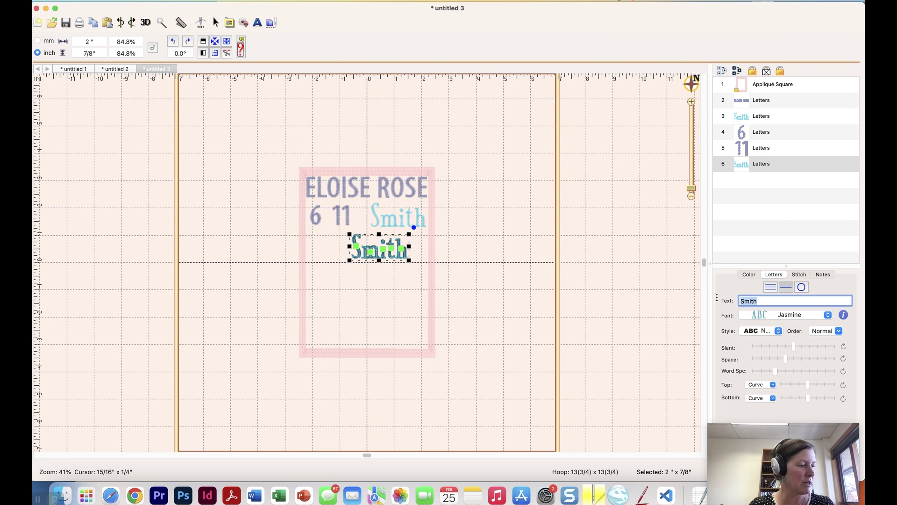
{"action": "type", "text": "LBS"}
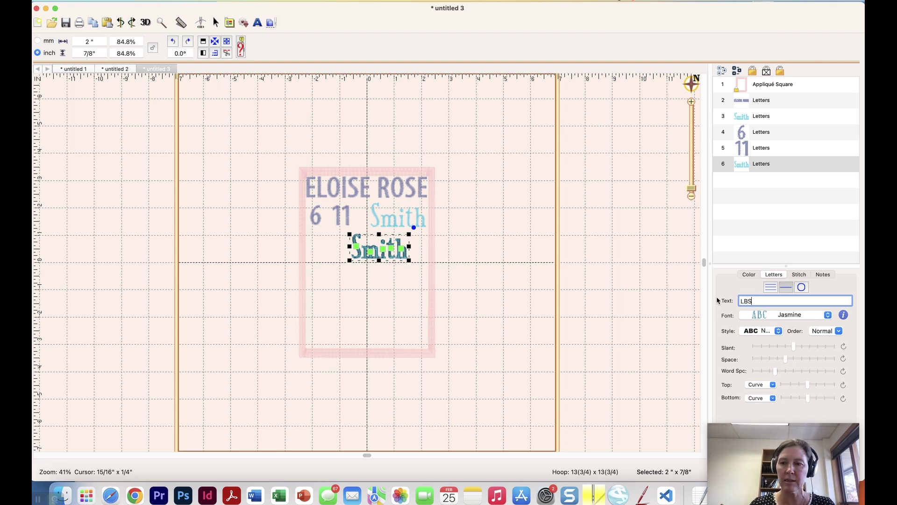
{"action": "key", "text": "Return"}
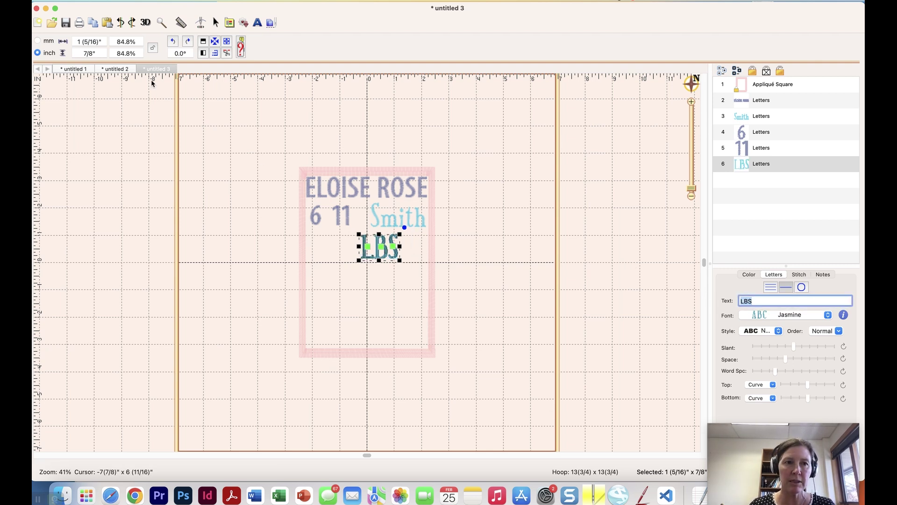
Scale the LBS lettering down to 40% width and 40% height
{"action": "left_click", "coordinate": [129, 42]}
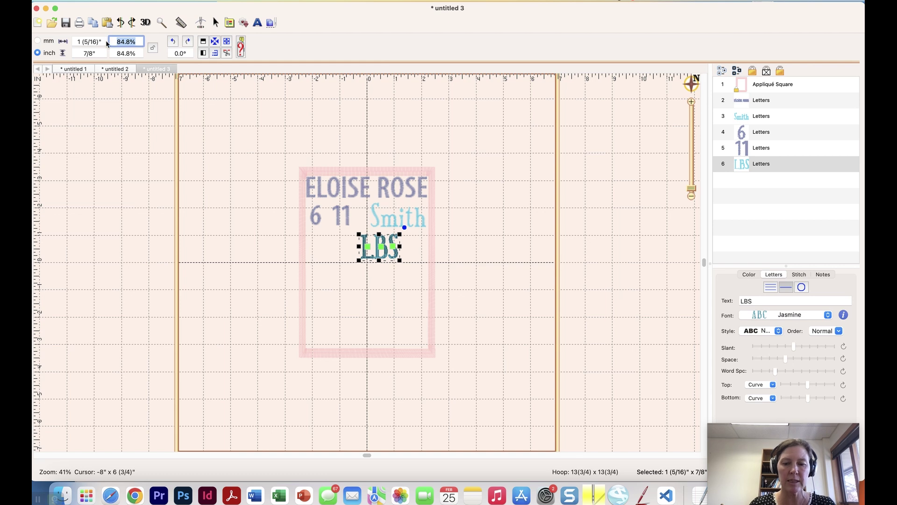
{"action": "type", "text": "40"}
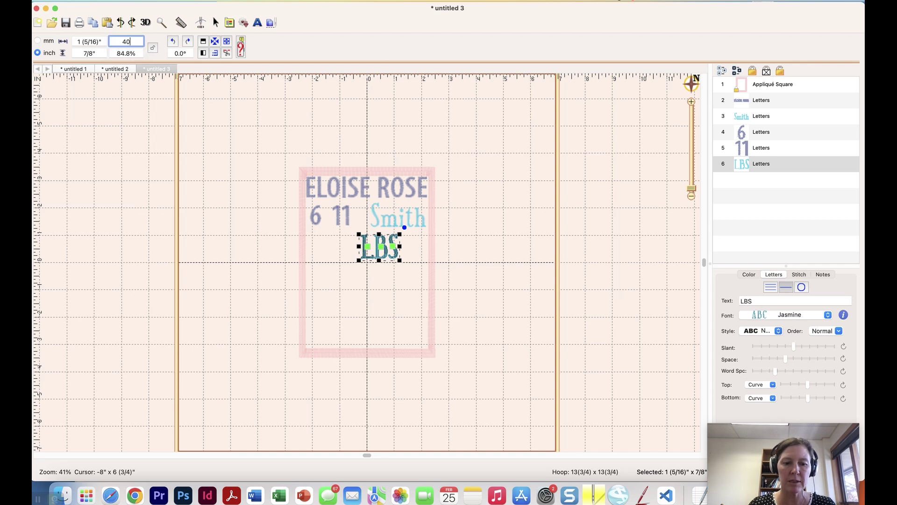
{"action": "key", "text": "Tab"}
{"action": "type", "text": "40"}
{"action": "key", "text": "Return"}
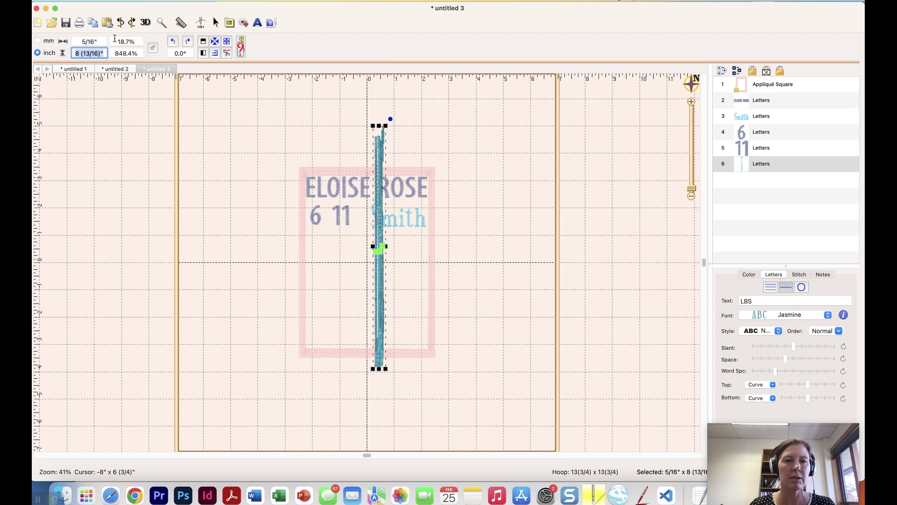
{"action": "key", "text": "ctrl+z"}
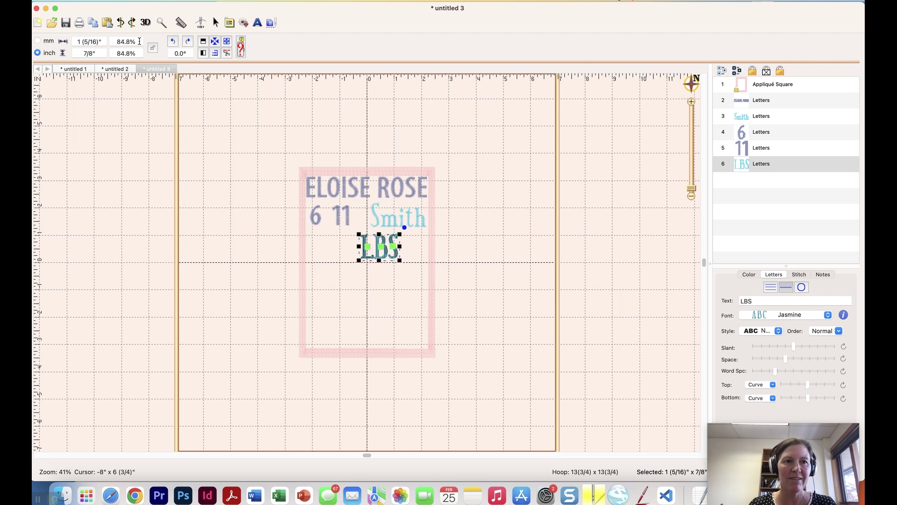
{"action": "left_click_drag", "start_coordinate": [138, 42], "coordinate": [111, 42]}
{"action": "type", "text": "40"}
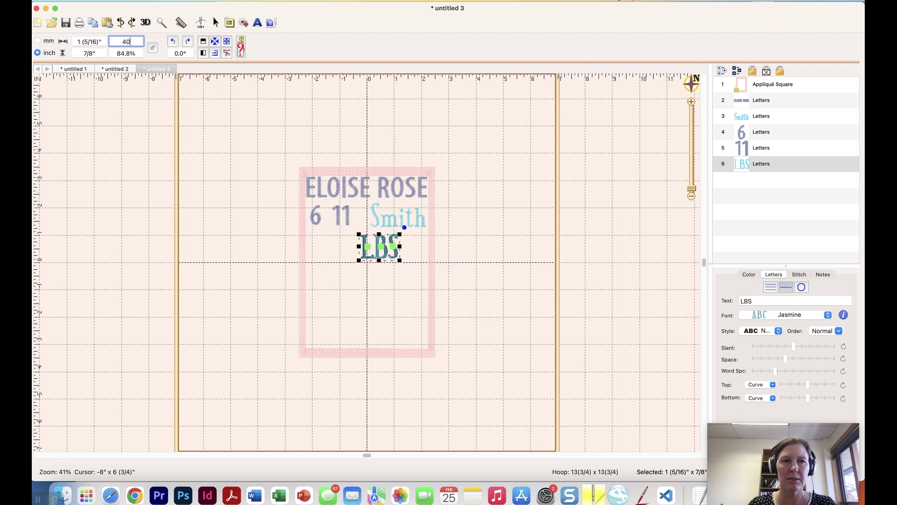
{"action": "left_click", "coordinate": [153, 48]}
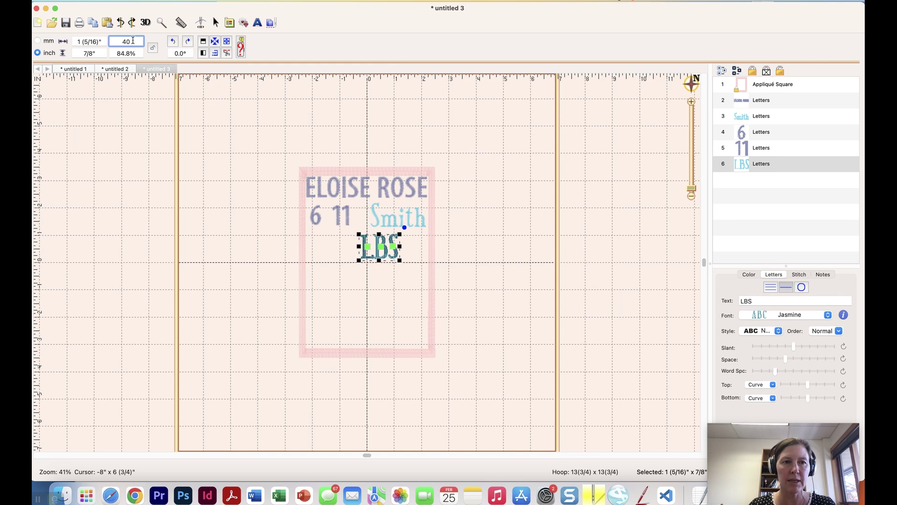
{"action": "key", "text": "Return"}
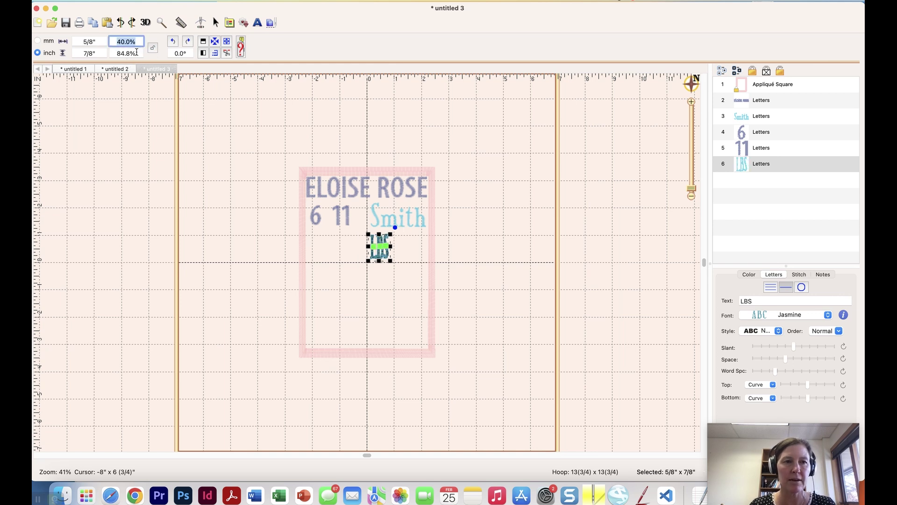
{"action": "left_click", "coordinate": [112, 52]}
{"action": "type", "text": "40"}
{"action": "key", "text": "Return"}
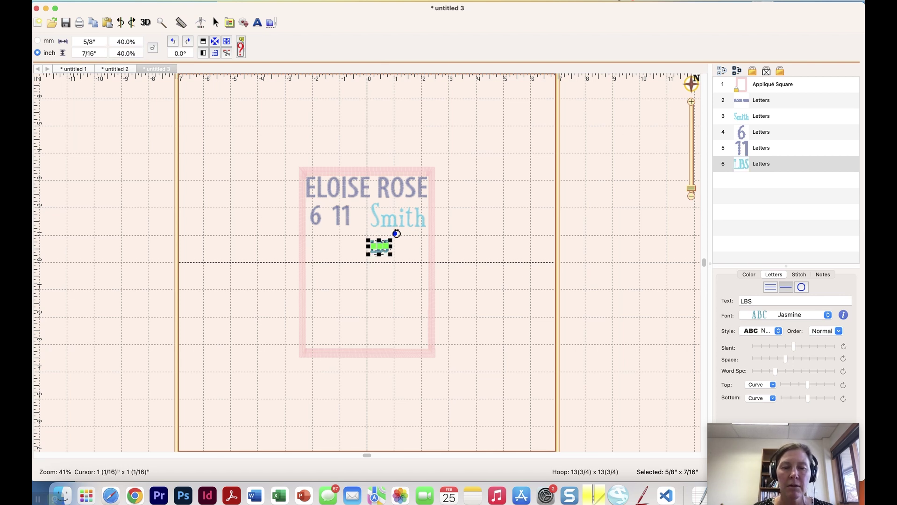
Rotate LBS a quarter turn and move it between the 6 and the 11
{"action": "left_click_drag", "start_coordinate": [395, 233], "coordinate": [385, 231]}
{"action": "key", "text": "super+z"}
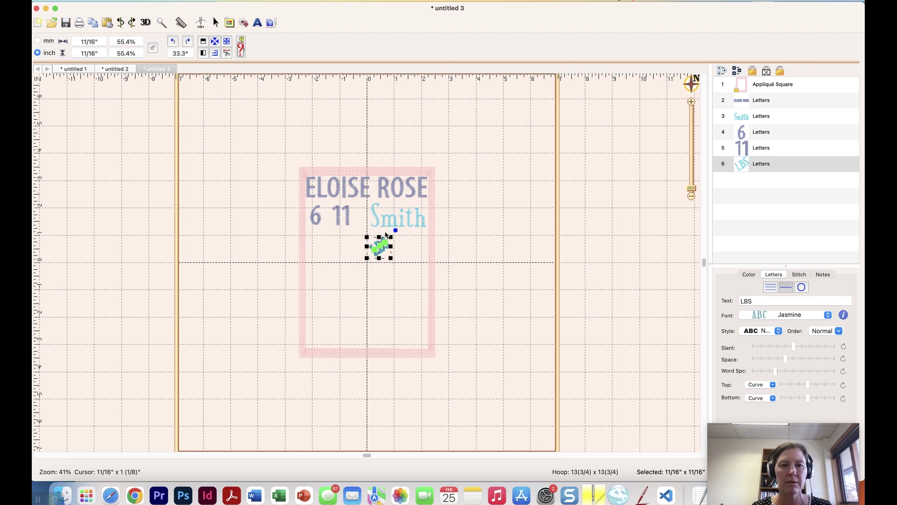
{"action": "left_click", "coordinate": [173, 43]}
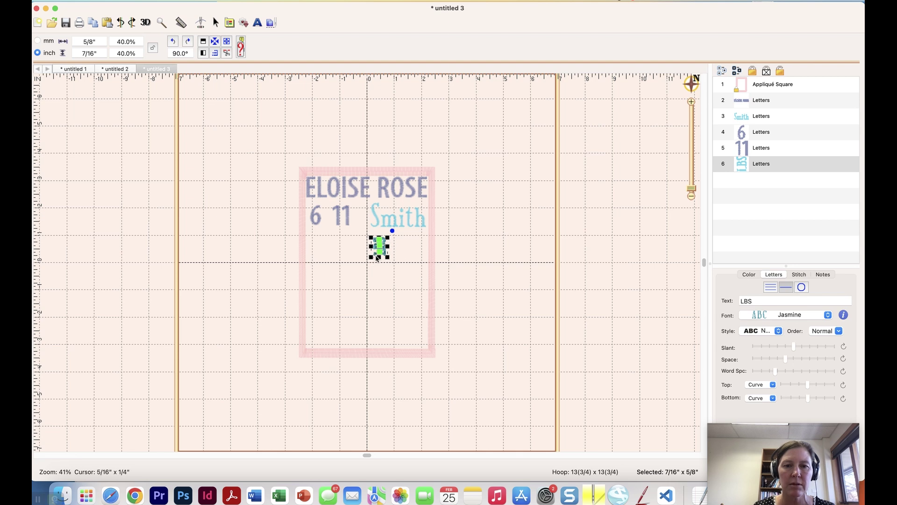
{"action": "left_click_drag", "start_coordinate": [327, 224], "coordinate": [324, 222]}
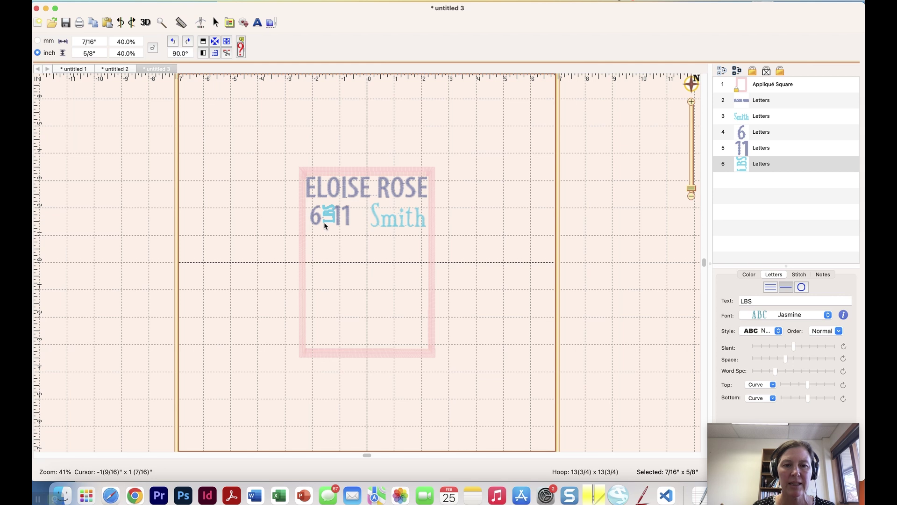
Shrink LBS further to 30% width and 30% height
{"action": "left_click", "coordinate": [324, 222]}
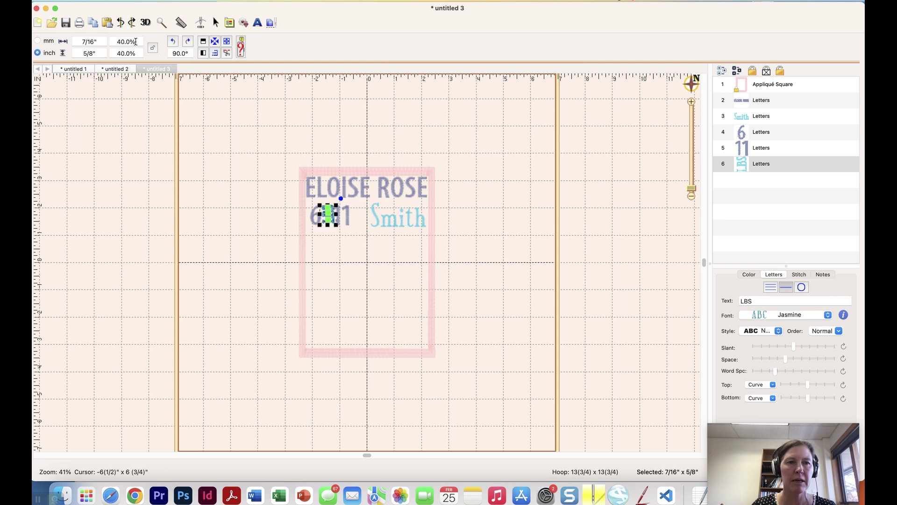
{"action": "double_click", "coordinate": [133, 42]}
{"action": "type", "text": "30"}
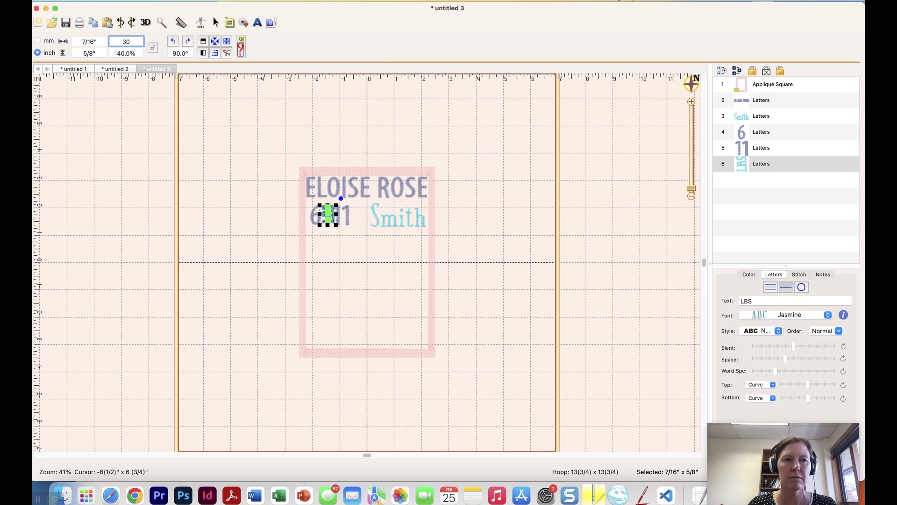
{"action": "key", "text": "Tab"}
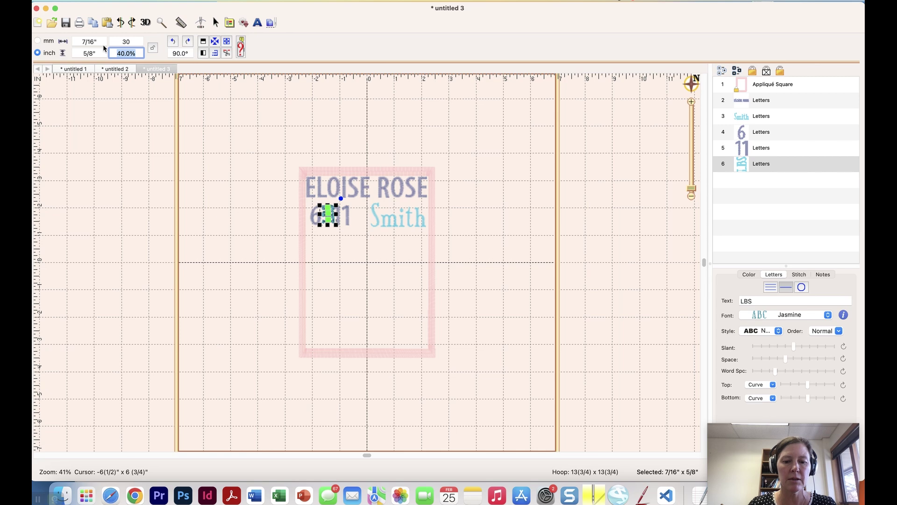
{"action": "type", "text": "30"}
{"action": "key", "text": "Return"}
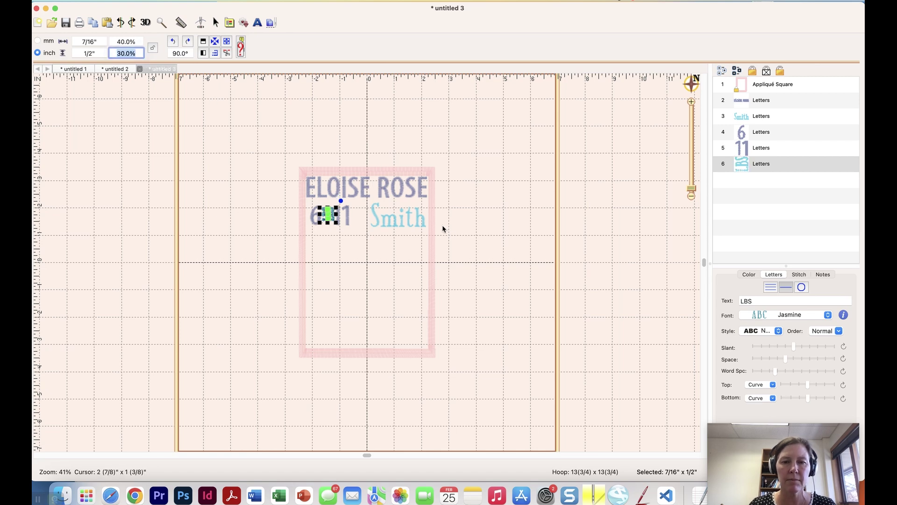
Zoom in on the weight numbers and lower LBS slightly beside the 6
{"action": "left_click_drag", "start_coordinate": [691, 190], "coordinate": [691, 181]}
{"action": "left_click_drag", "start_coordinate": [368, 260], "coordinate": [409, 298]}
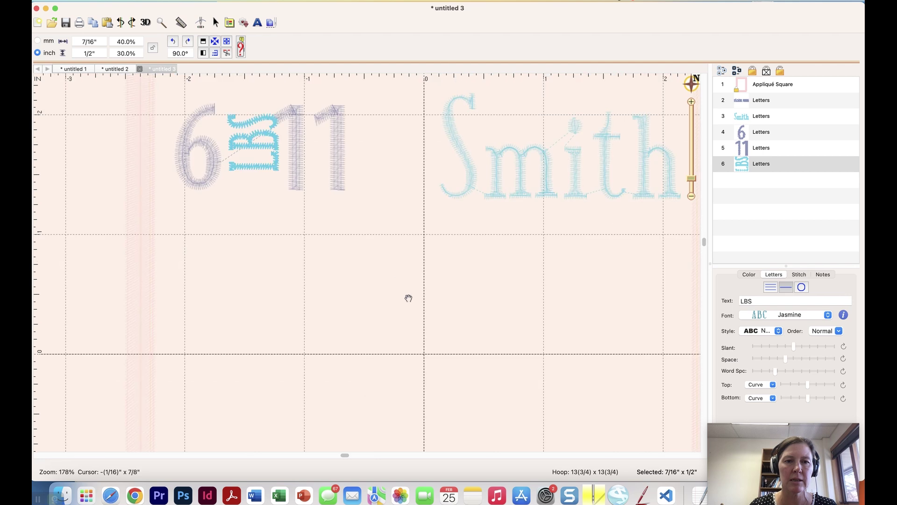
{"action": "left_click_drag", "start_coordinate": [259, 180], "coordinate": [304, 220]}
{"action": "left_click", "coordinate": [299, 200]}
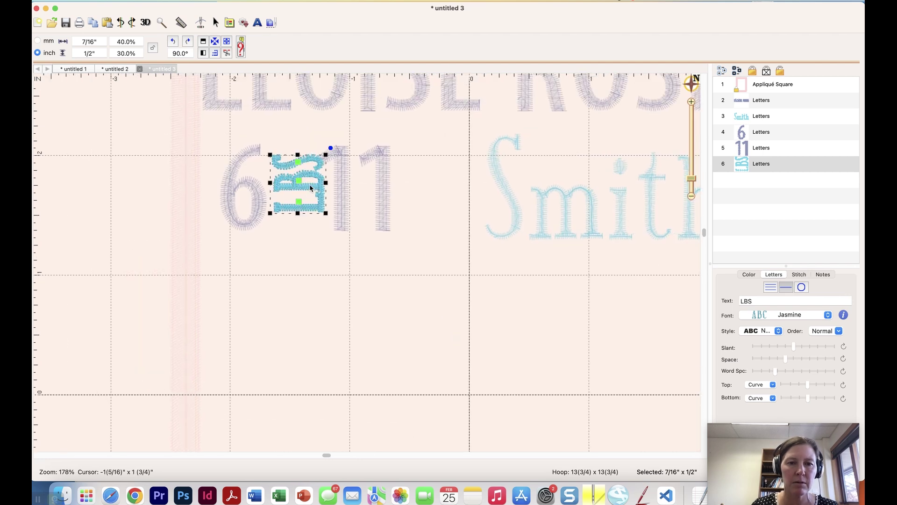
{"action": "left_click_drag", "start_coordinate": [309, 201], "coordinate": [309, 208]}
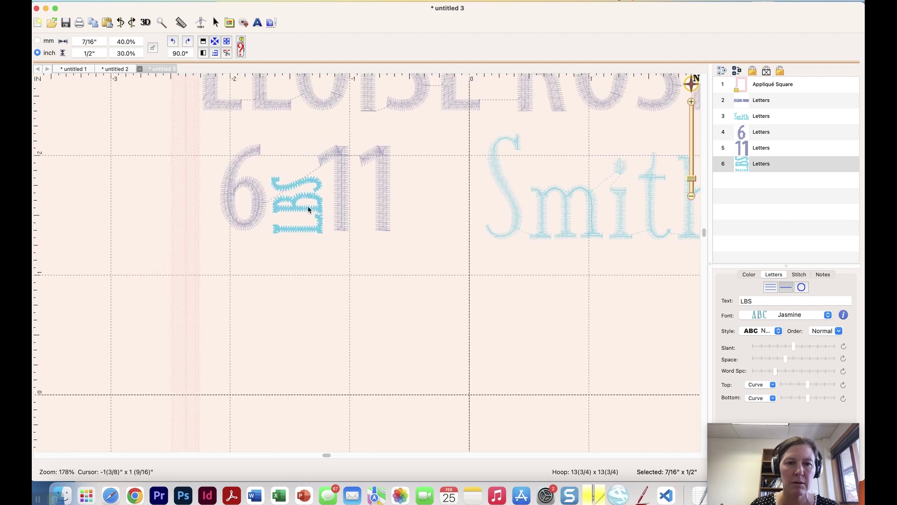
{"action": "left_click", "coordinate": [309, 208]}
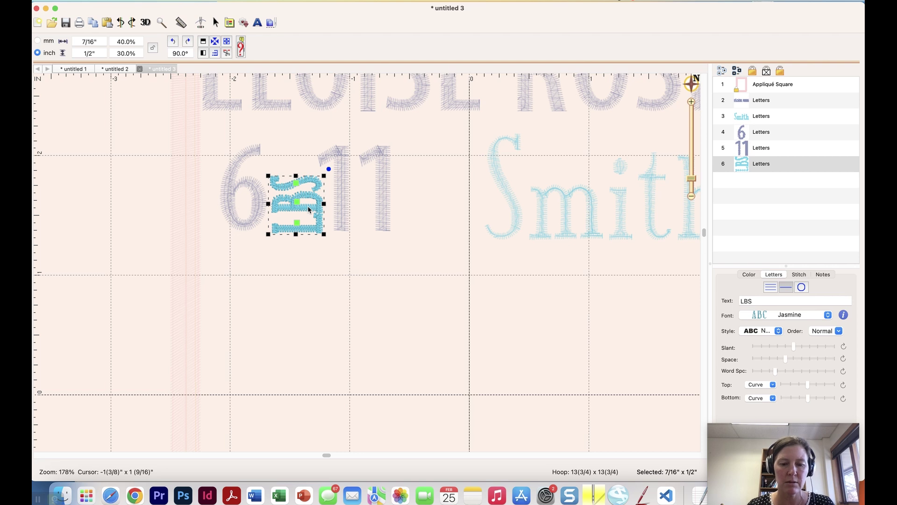
Duplicate LBS, place the copy after the 11, and change its text to OZ
{"action": "key", "text": "super+c"}
{"action": "key", "text": "super+v"}
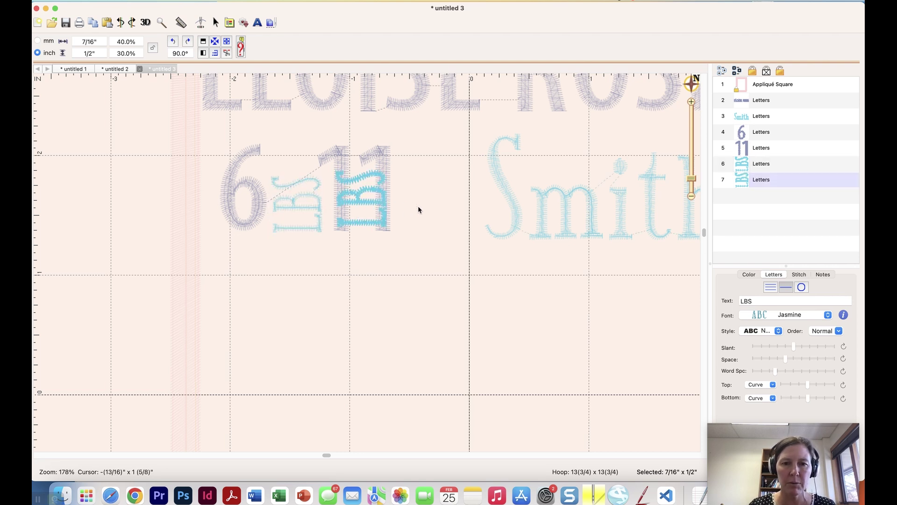
{"action": "key", "text": "Right"}
{"action": "key", "text": "Right"}
{"action": "key", "text": "Right"}
{"action": "key", "text": "Right"}
{"action": "key", "text": "Right"}
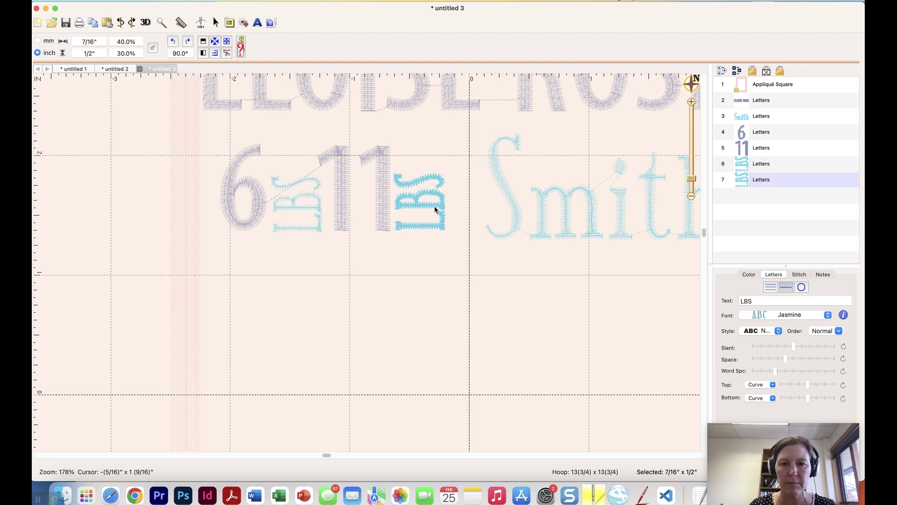
{"action": "left_click", "coordinate": [763, 186]}
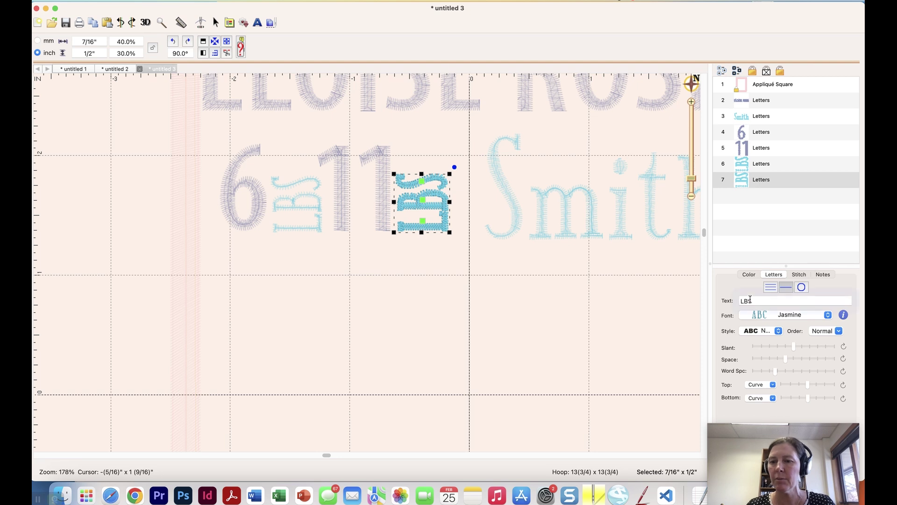
{"action": "double_click", "coordinate": [750, 299]}
{"action": "type", "text": "OZ"}
{"action": "key", "text": "Return"}
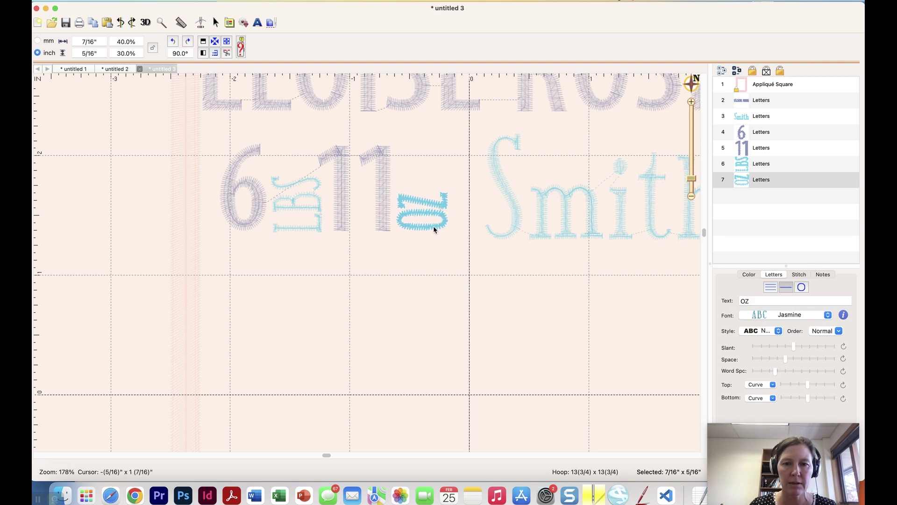
Move the 6 LBS 11 OZ group down and left into place
{"action": "left_click", "coordinate": [760, 139], "text": "shift"}
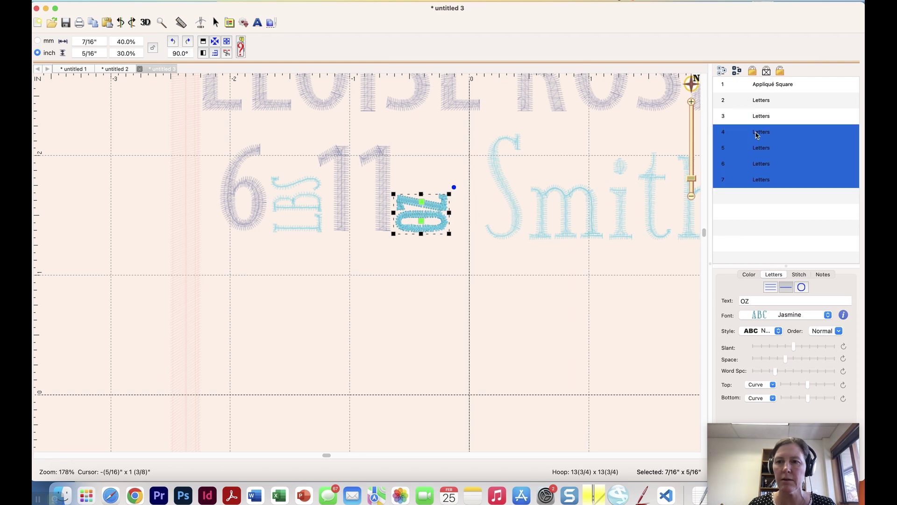
{"action": "left_click_drag", "start_coordinate": [339, 214], "coordinate": [327, 229]}
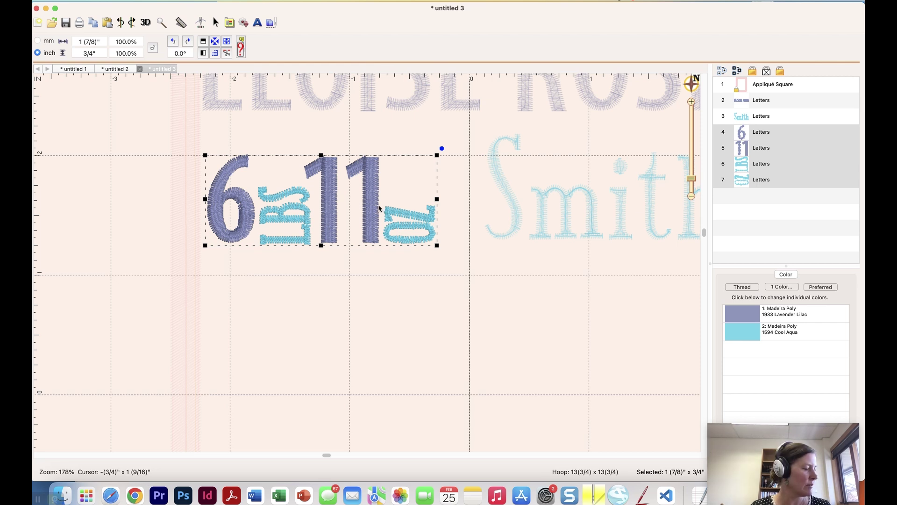
{"action": "left_click", "coordinate": [792, 228]}
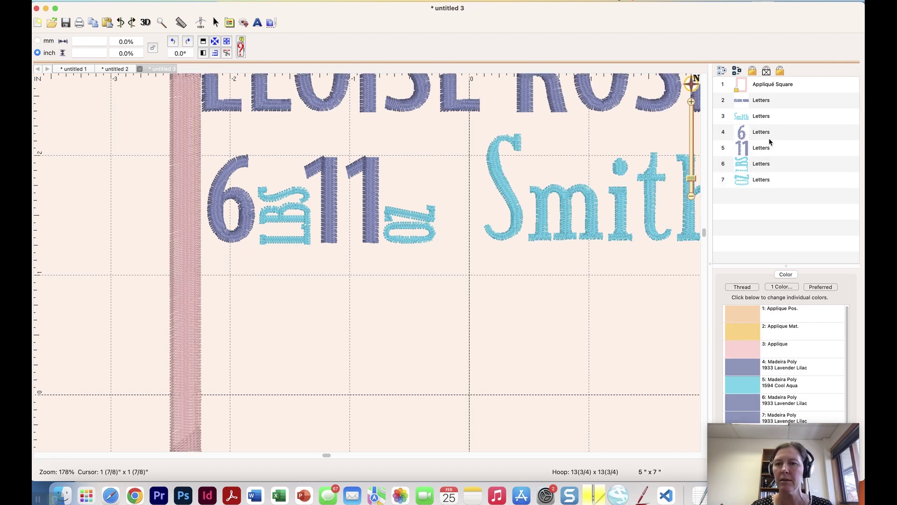
Duplicate the 11 and OZ pair and place the copy below the weight line
{"action": "left_click", "coordinate": [748, 146]}
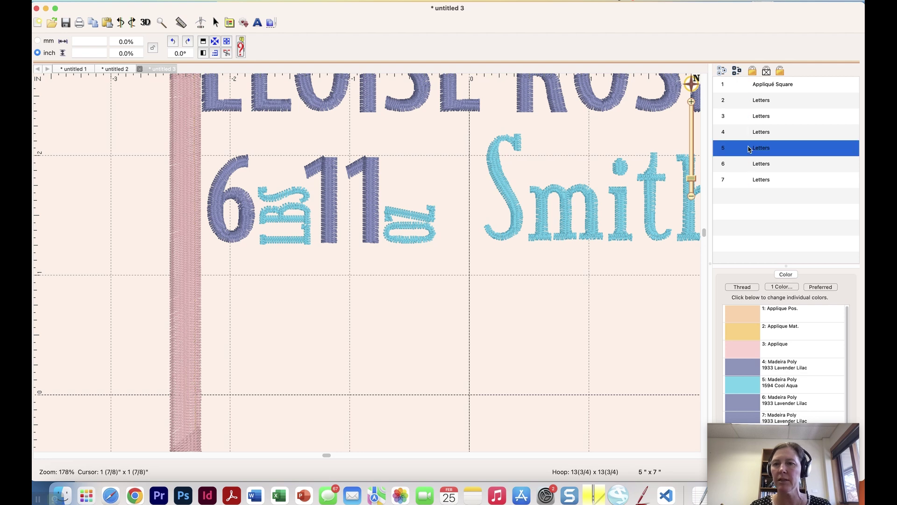
{"action": "left_click", "coordinate": [741, 180], "text": "super"}
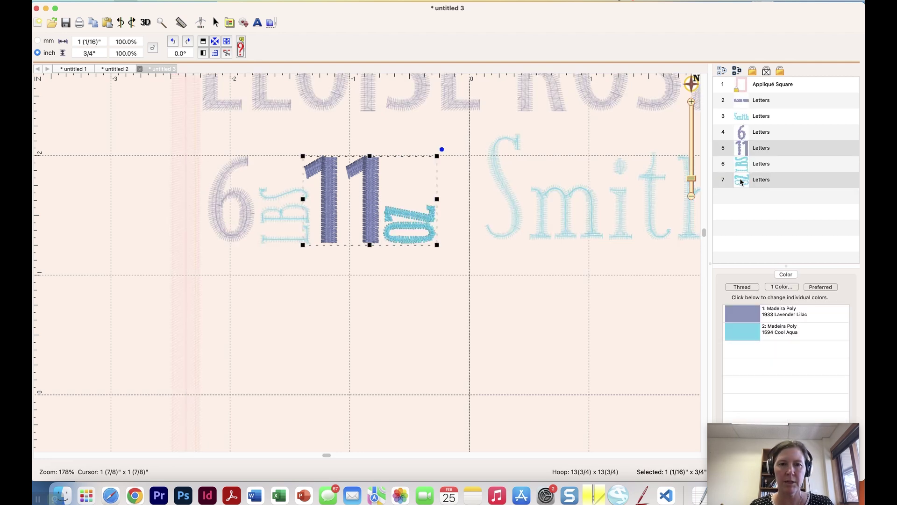
{"action": "key", "text": "super+d"}
{"action": "left_click_drag", "start_coordinate": [355, 233], "coordinate": [280, 328]}
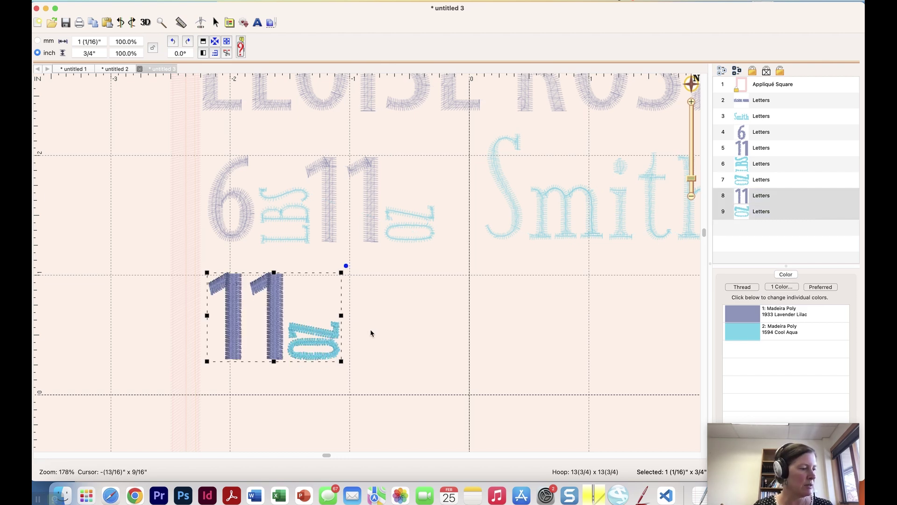
{"action": "left_click", "coordinate": [321, 339]}
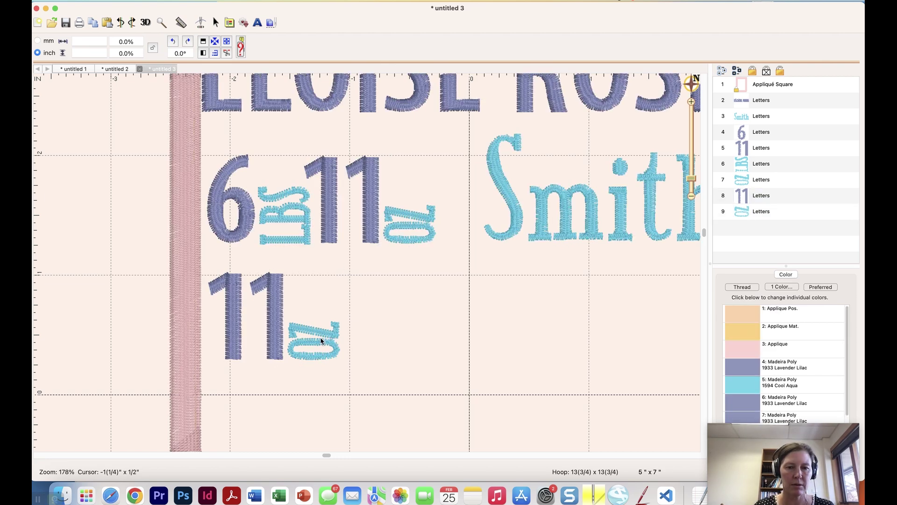
{"action": "left_click_drag", "start_coordinate": [320, 337], "coordinate": [372, 338]}
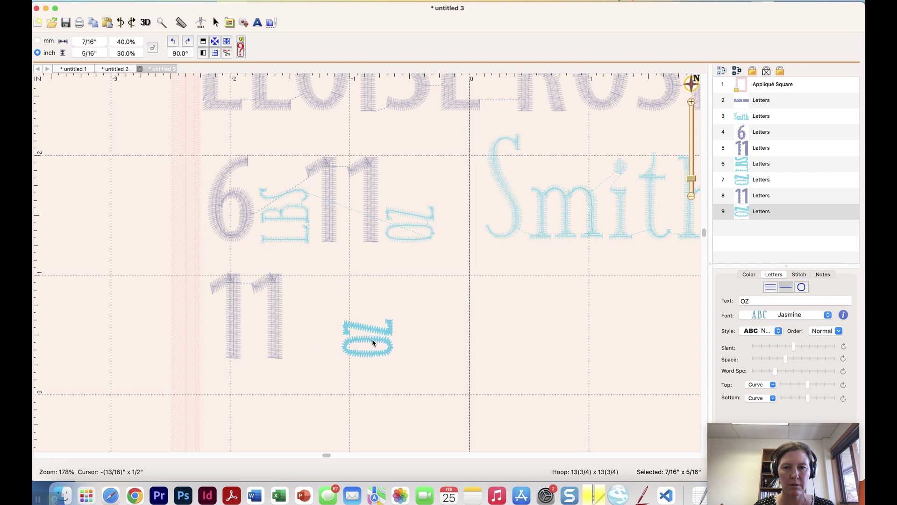
Change the copied 11 to 21.0 and the copied OZ beside it to IN
{"action": "left_click", "coordinate": [747, 199]}
{"action": "double_click", "coordinate": [747, 300]}
{"action": "type", "text": "21"}
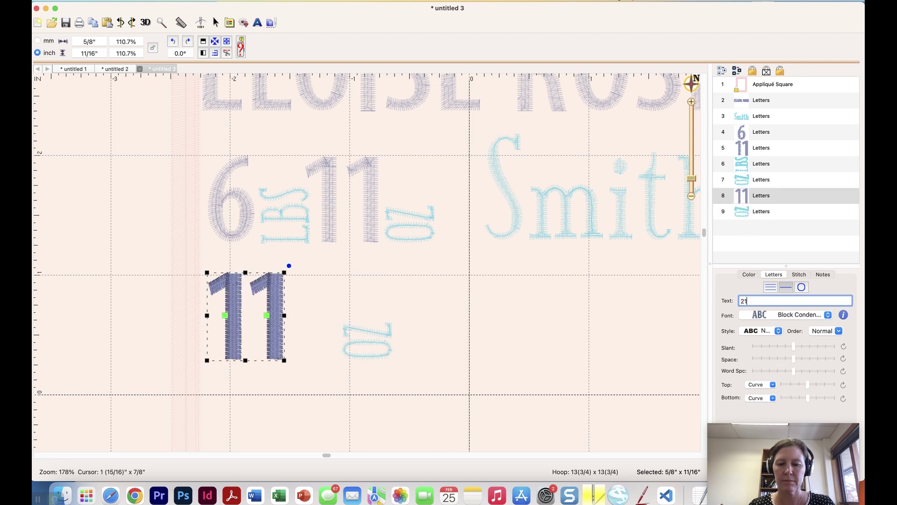
{"action": "key", "text": "Return"}
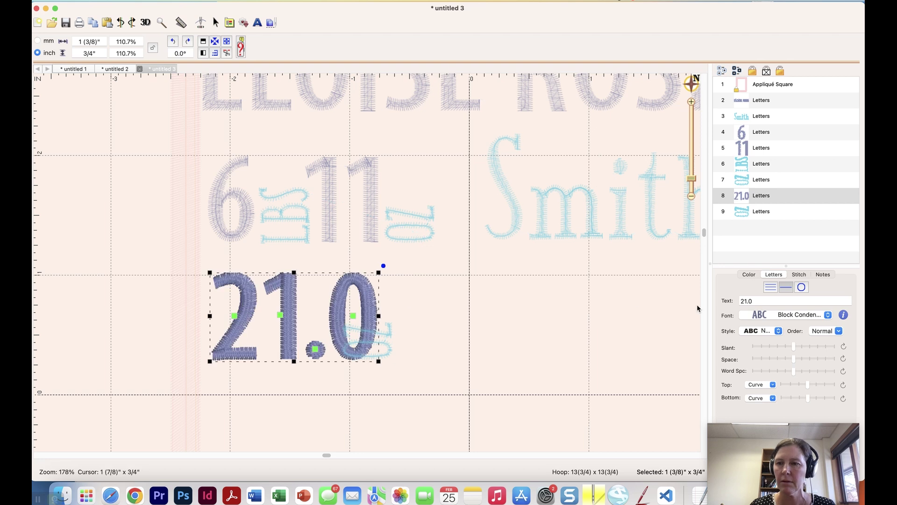
{"action": "left_click", "coordinate": [746, 211]}
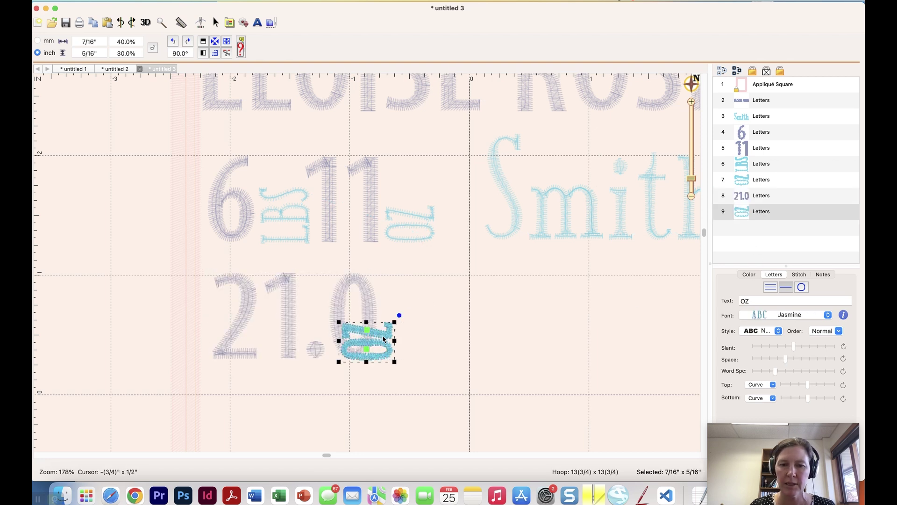
{"action": "left_click_drag", "start_coordinate": [414, 338], "coordinate": [422, 336]}
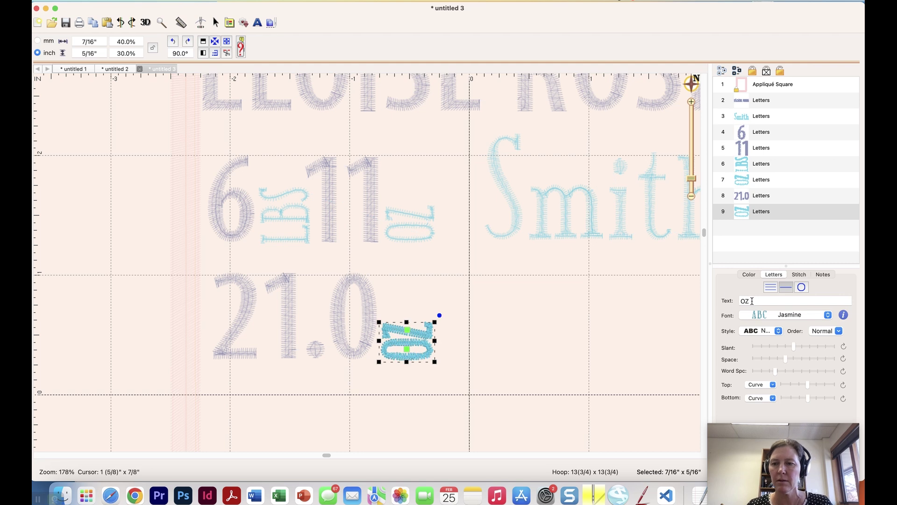
{"action": "type", "text": "IN"}
{"action": "key", "text": "Return"}
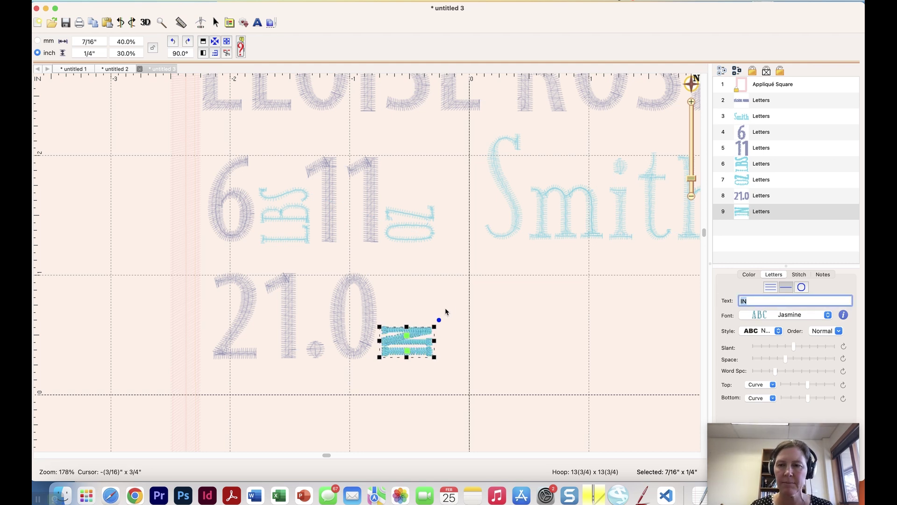
Duplicate the 21.0 and IN pair and move the 21.0 copy to the right
{"action": "left_click_drag", "start_coordinate": [749, 195], "coordinate": [742, 212]}
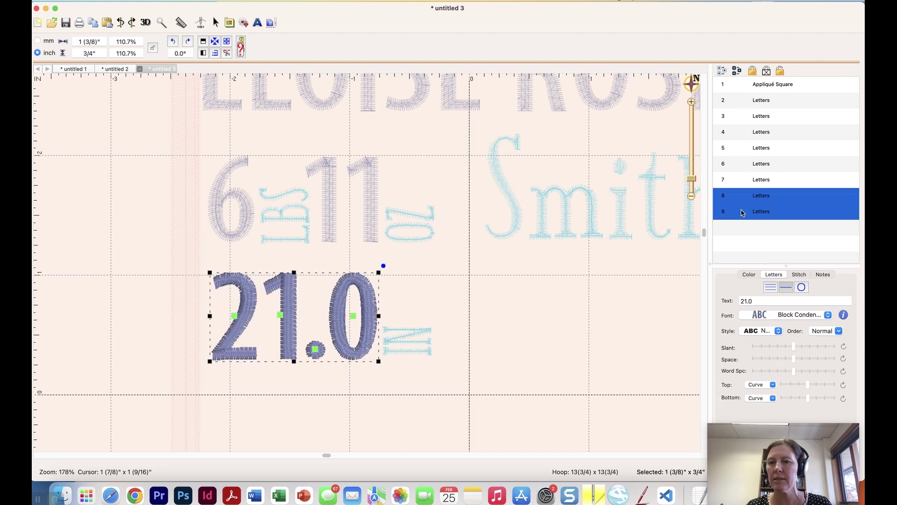
{"action": "key", "text": "super+d"}
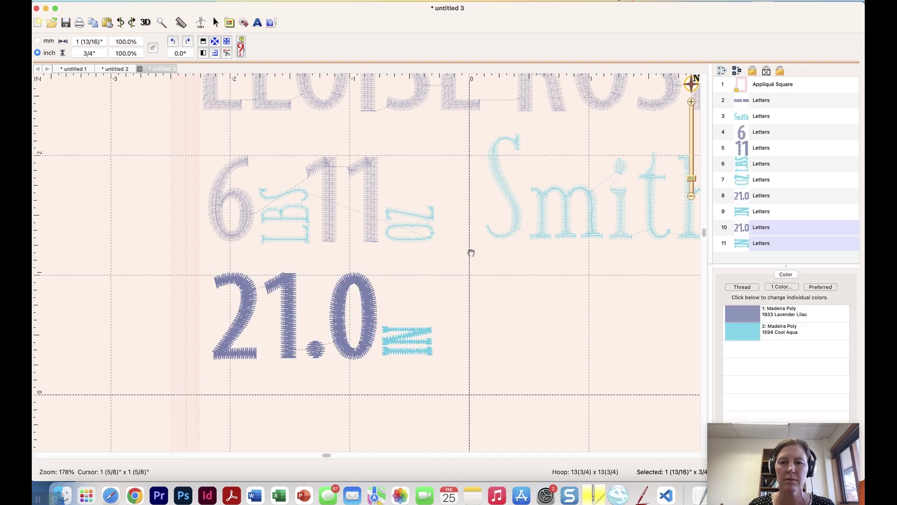
{"action": "scroll", "coordinate": [463, 250], "scroll_direction": "right", "scroll_amount": 5}
{"action": "left_click", "coordinate": [184, 353]}
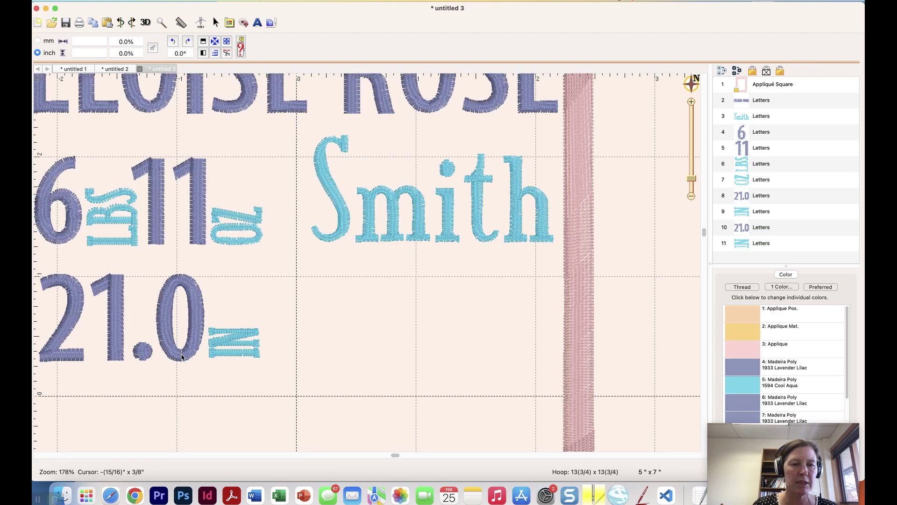
{"action": "left_click_drag", "start_coordinate": [182, 356], "coordinate": [447, 352]}
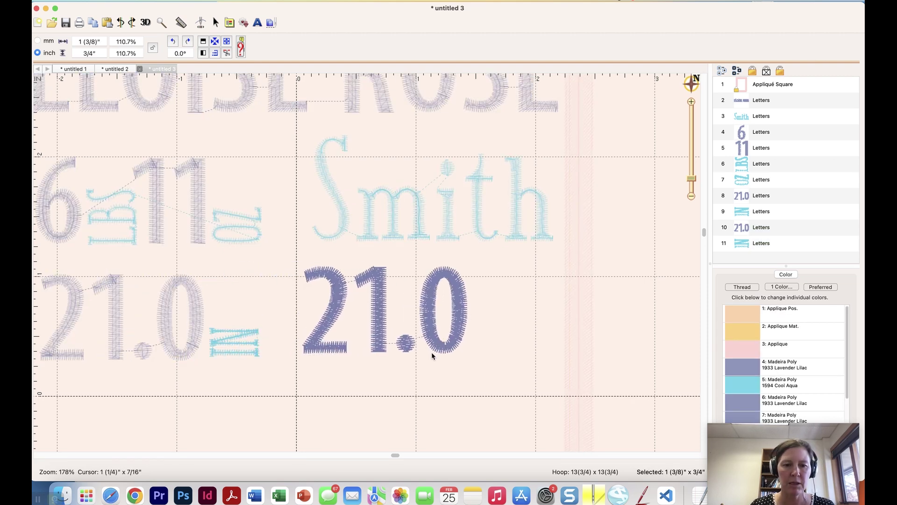
{"action": "key", "text": "Left"}
{"action": "key", "text": "Left"}
{"action": "key", "text": "Left"}
{"action": "key", "text": "Down"}
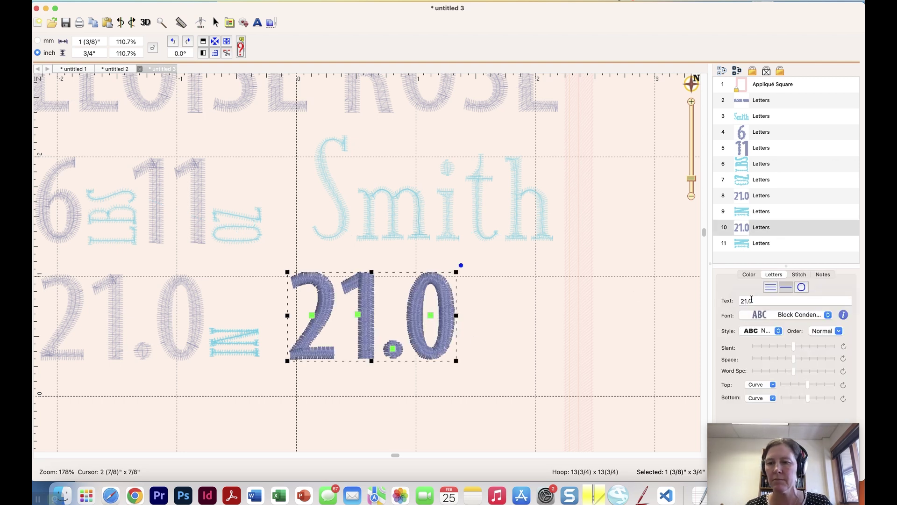
Change the copied 21.0 text to the birth time 6:53
{"action": "triple_click", "coordinate": [751, 299]}
{"action": "type", "text": "6:53"}
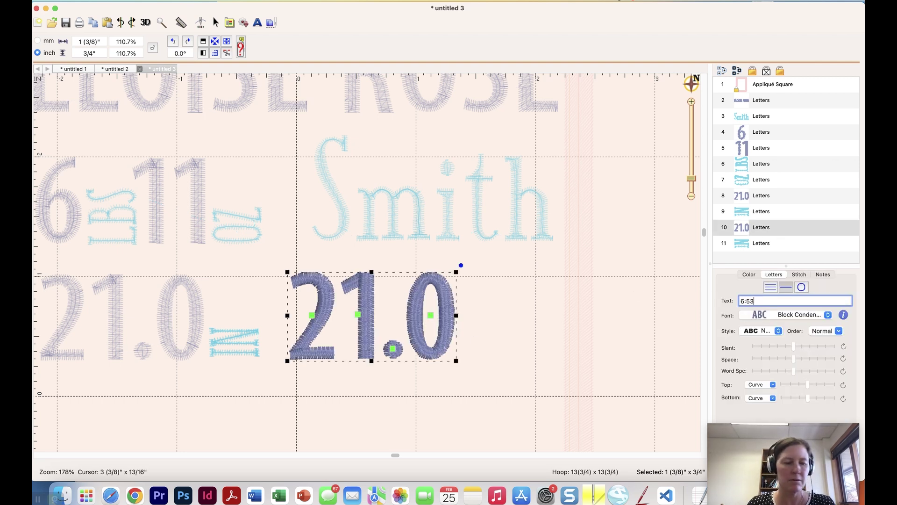
{"action": "key", "text": "Return"}
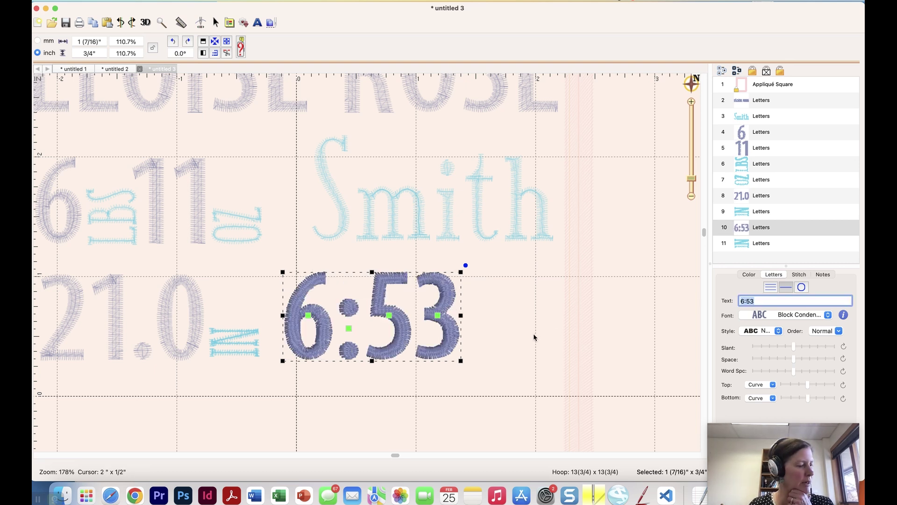
{"action": "left_click", "coordinate": [762, 301]}
{"action": "key", "text": "Return"}
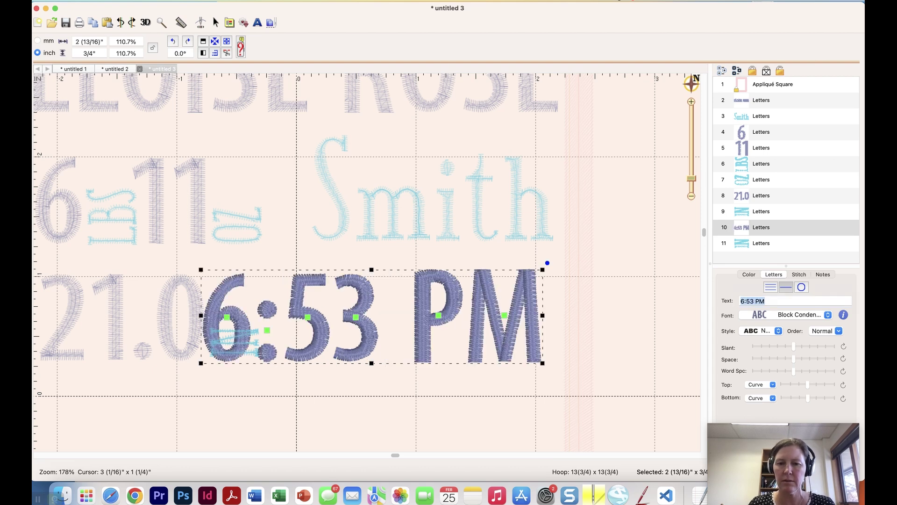
{"action": "left_click", "coordinate": [118, 70]}
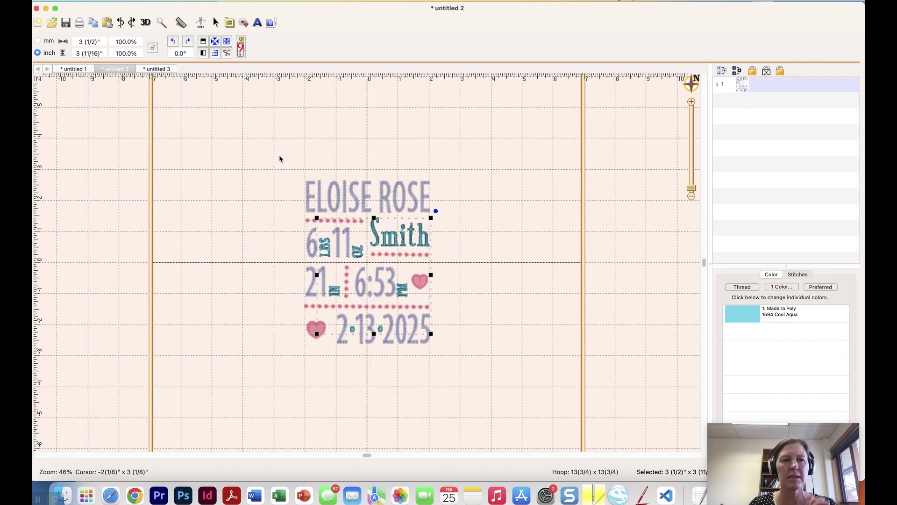
{"action": "left_click", "coordinate": [163, 71]}
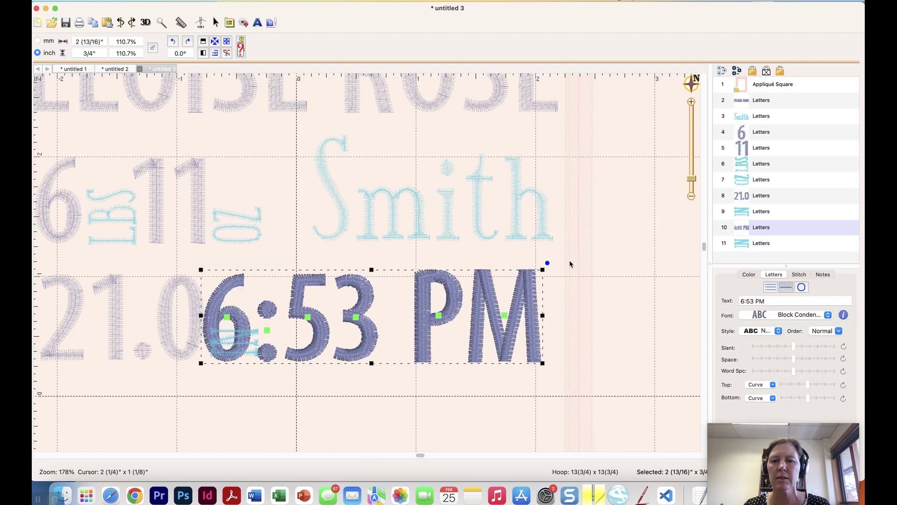
{"action": "left_click", "coordinate": [775, 301]}
{"action": "key", "text": "BackSpace"}
{"action": "key", "text": "BackSpace"}
{"action": "key", "text": "BackSpace"}
{"action": "key", "text": "Return"}
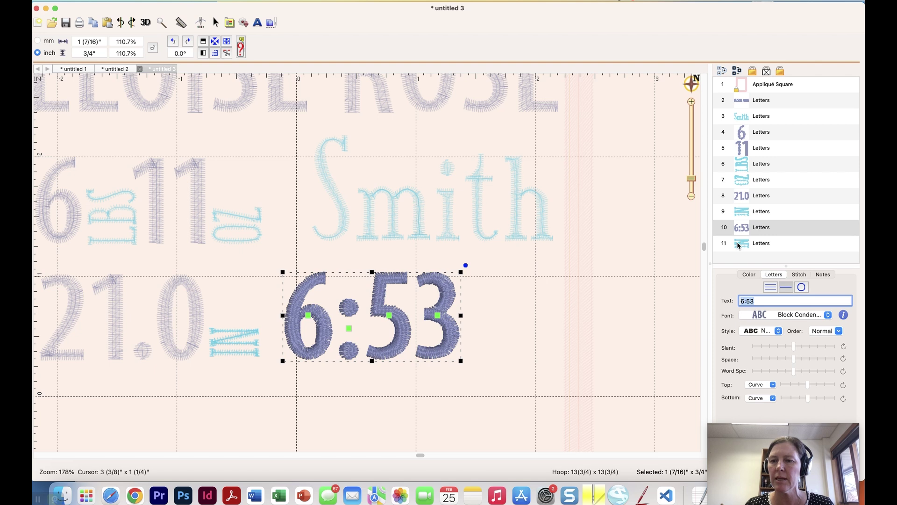
Place the IN copy right of 6:53, change it to PM, and align both
{"action": "left_click", "coordinate": [738, 244]}
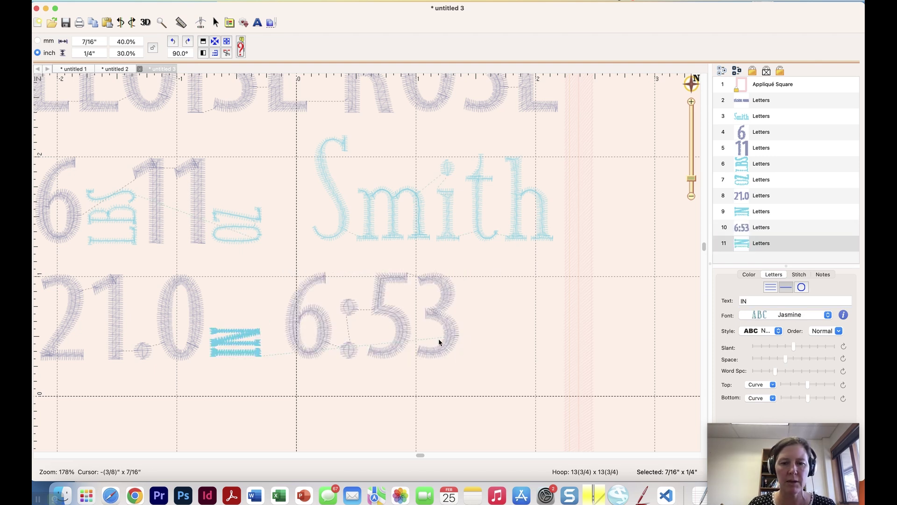
{"action": "left_click_drag", "start_coordinate": [438, 338], "coordinate": [509, 342]}
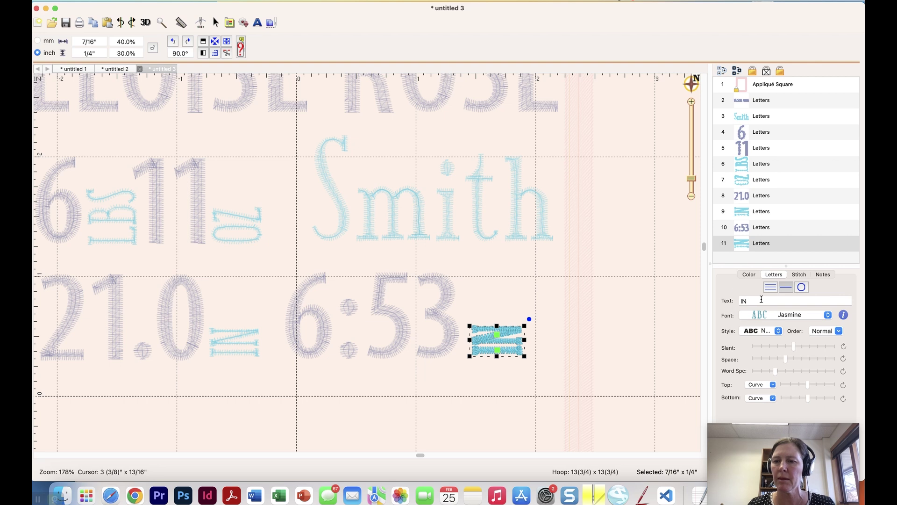
{"action": "left_click_drag", "start_coordinate": [761, 299], "coordinate": [708, 300]}
{"action": "key", "text": "Return"}
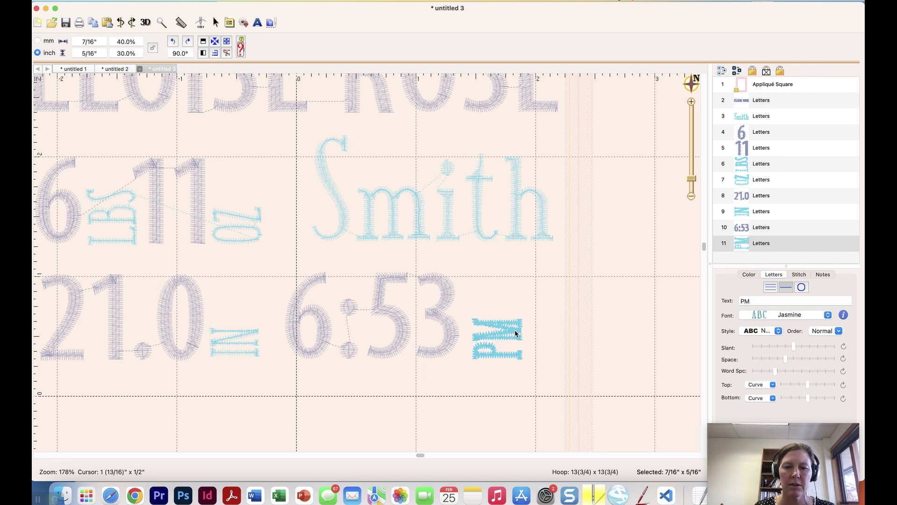
{"action": "left_click_drag", "start_coordinate": [535, 335], "coordinate": [541, 335]}
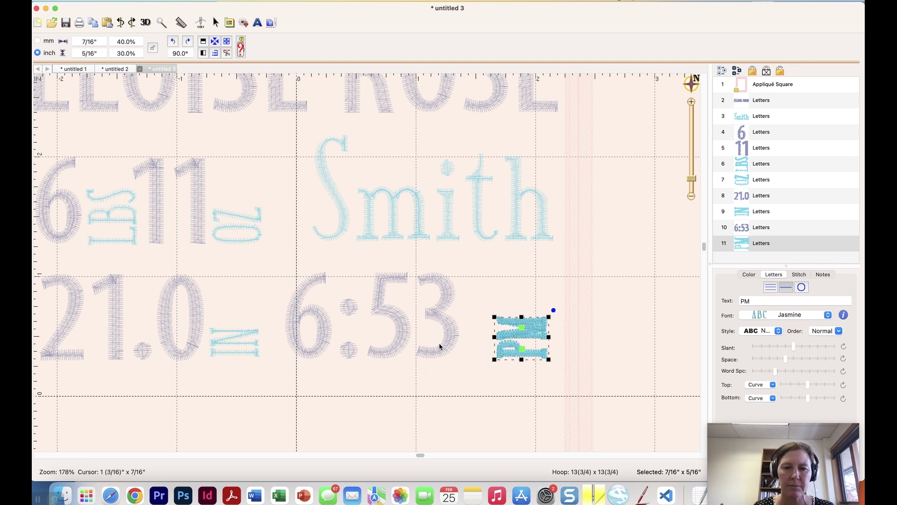
{"action": "left_click", "coordinate": [462, 345]}
{"action": "left_click_drag", "start_coordinate": [463, 345], "coordinate": [468, 350]}
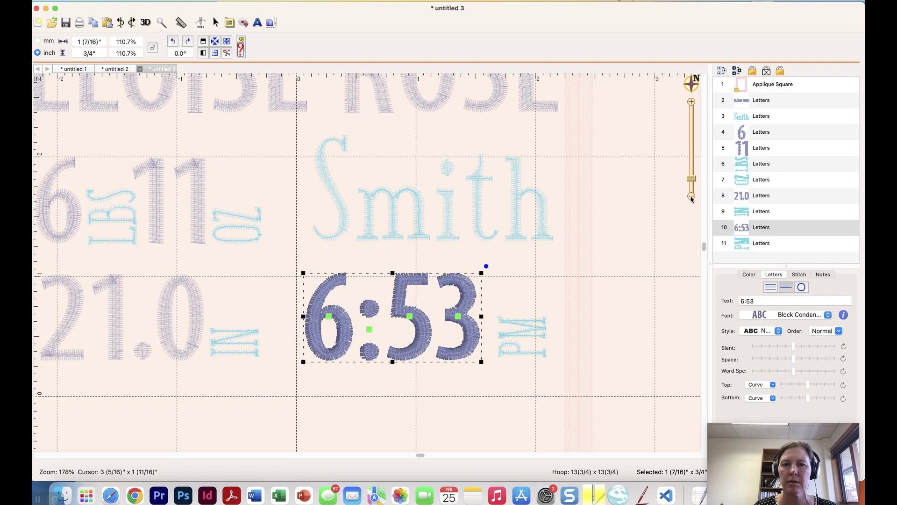
{"action": "left_click", "coordinate": [691, 195]}
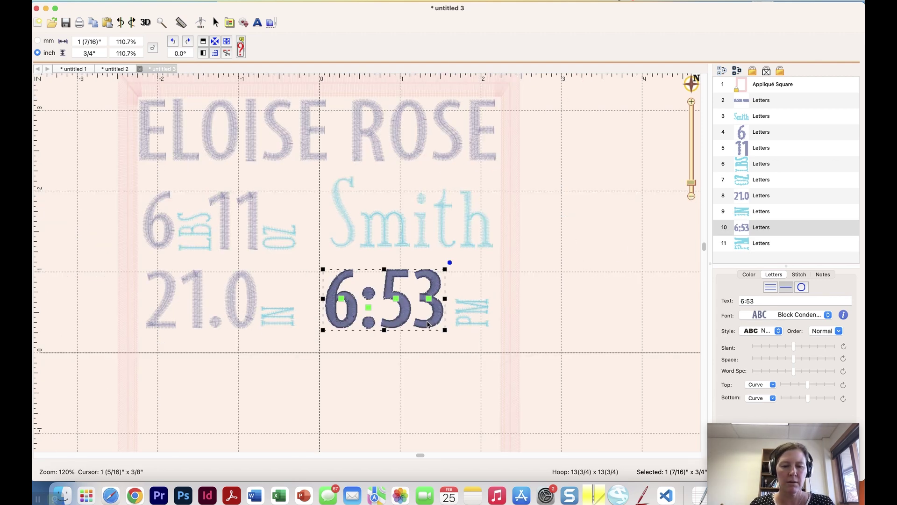
Duplicate 6:53 below the row, change it to 2 13 25, and centre it
{"action": "key", "text": "super+d"}
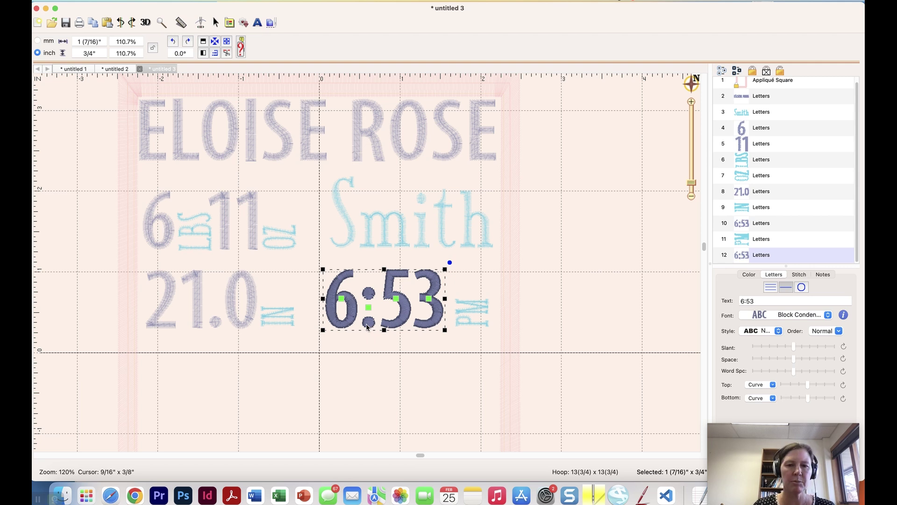
{"action": "left_click_drag", "start_coordinate": [397, 327], "coordinate": [225, 419]}
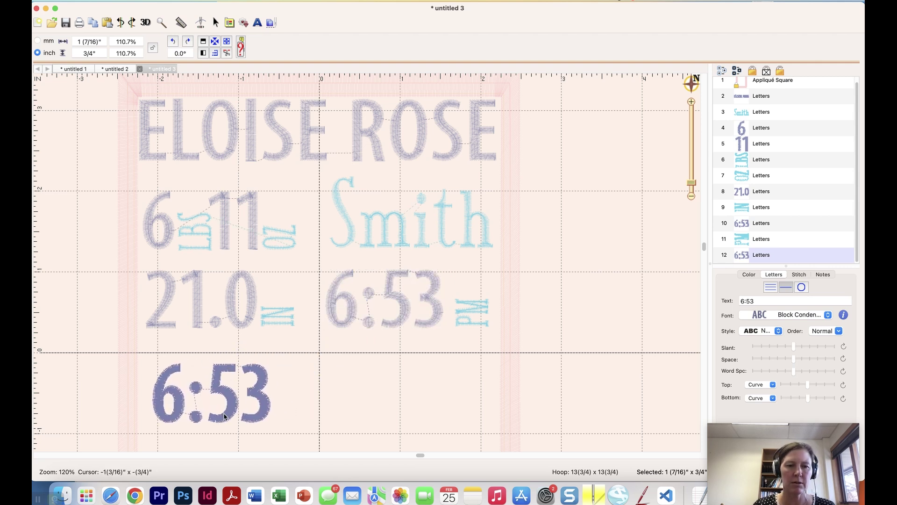
{"action": "left_click_drag", "start_coordinate": [281, 411], "coordinate": [294, 426]}
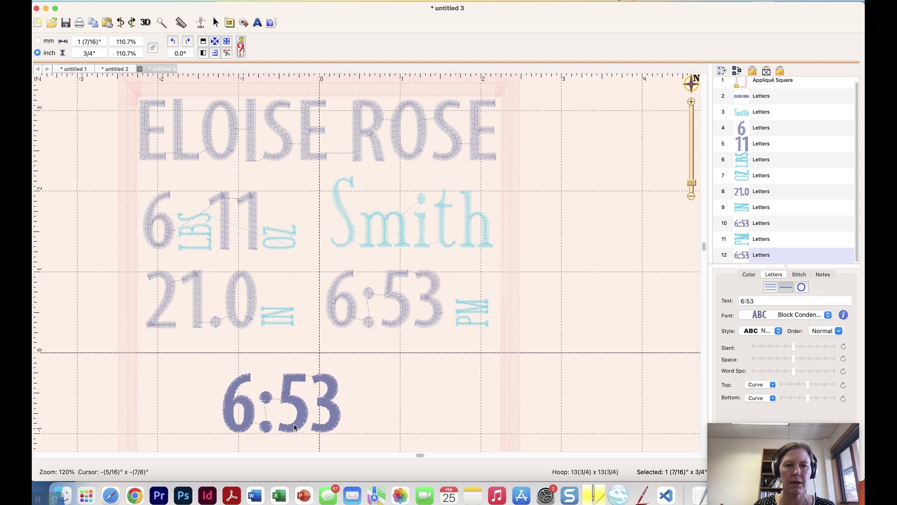
{"action": "triple_click", "coordinate": [762, 302]}
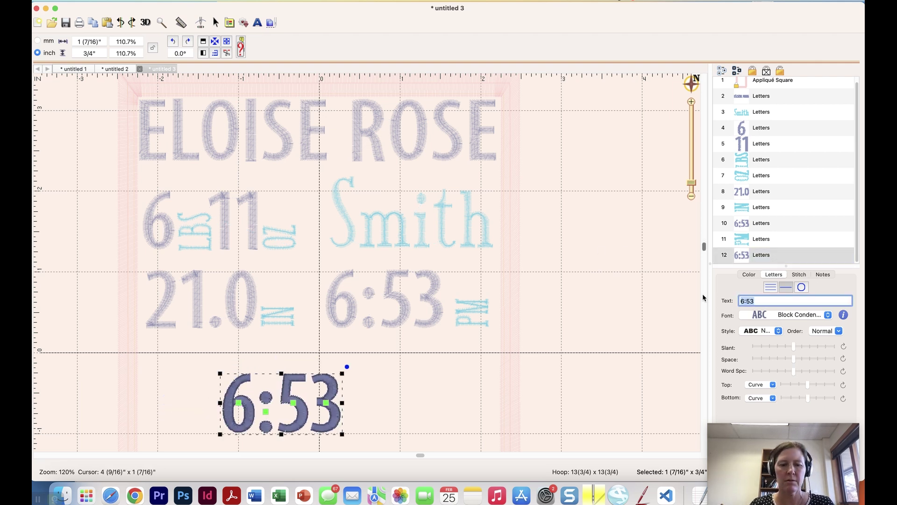
{"action": "type", "text": "2"}
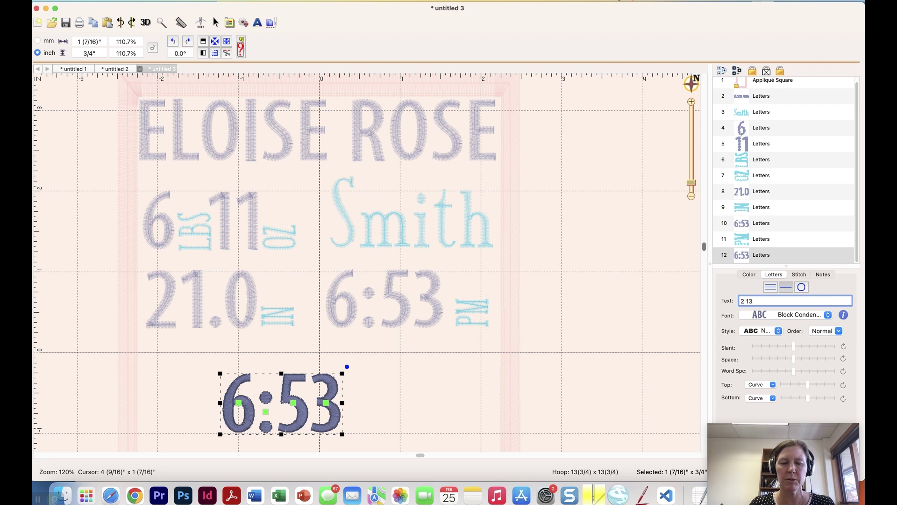
{"action": "type", "text": "13 25"}
{"action": "key", "text": "Return"}
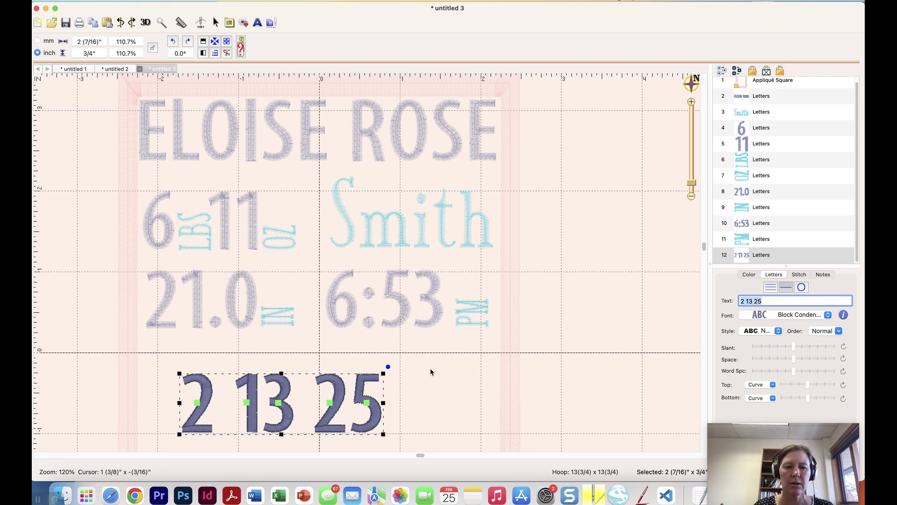
{"action": "left_click", "coordinate": [381, 418]}
{"action": "left_click_drag", "start_coordinate": [381, 418], "coordinate": [475, 416]}
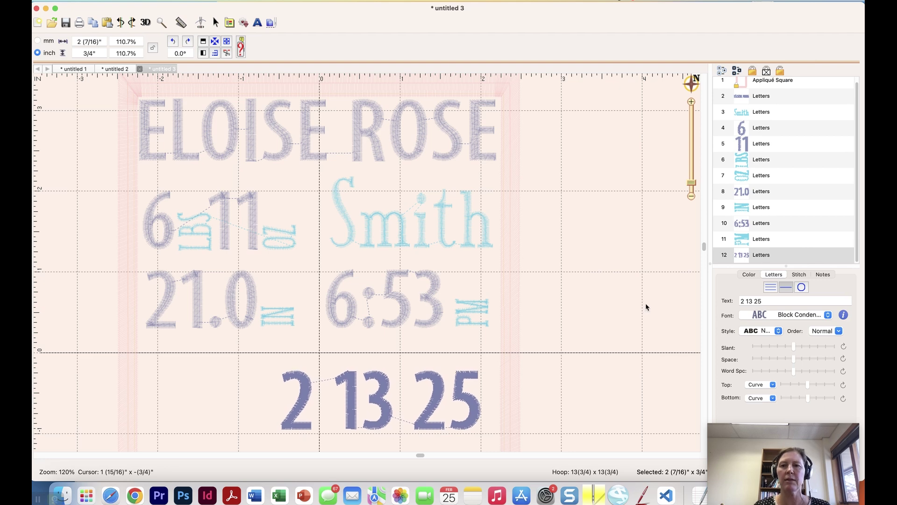
{"action": "left_click", "coordinate": [691, 196]}
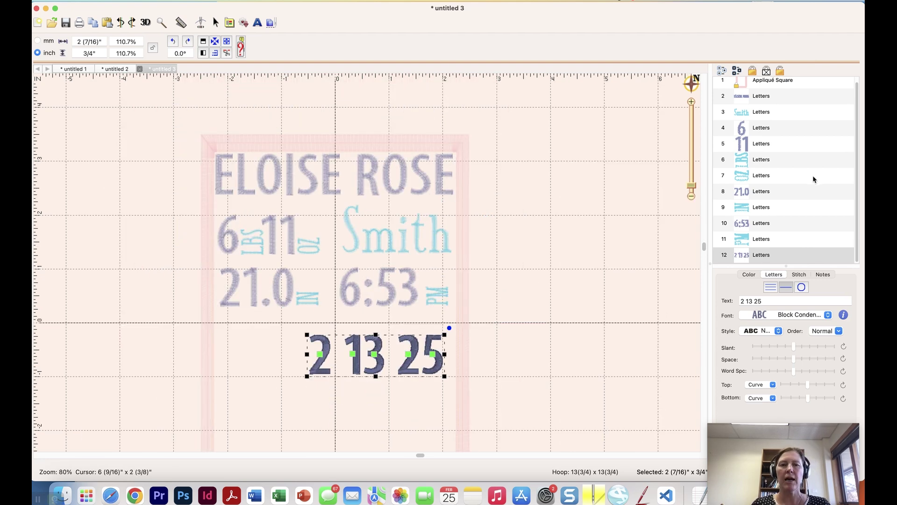
Select the stats lettering from Smith down and move the block lower
{"action": "left_click", "coordinate": [749, 111]}
{"action": "left_click", "coordinate": [762, 255], "text": "shift"}
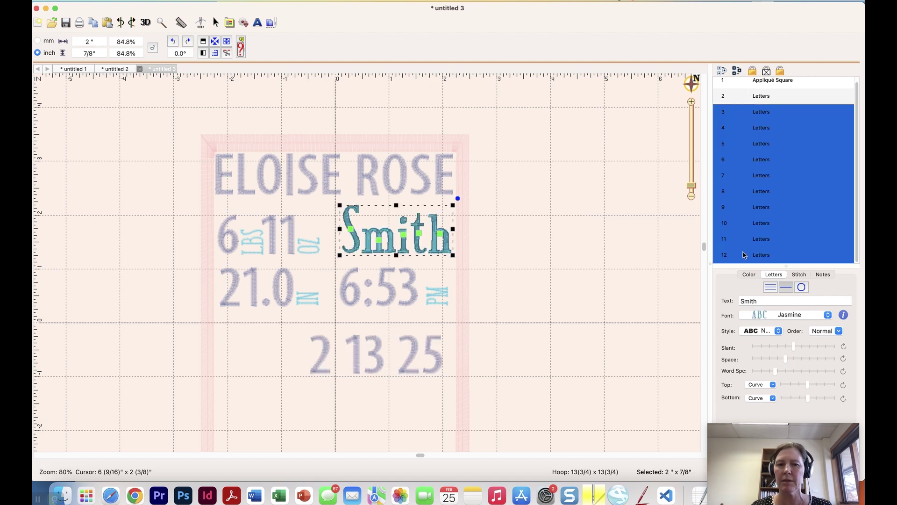
{"action": "left_click_drag", "start_coordinate": [382, 310], "coordinate": [383, 330]}
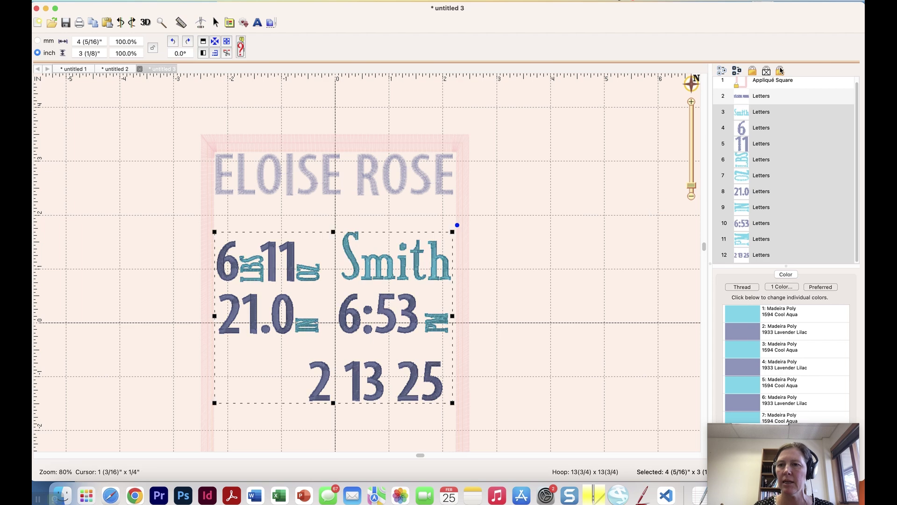
Stretch ELOISE ROSE taller, then view the untitled 2 reference design
{"action": "left_click", "coordinate": [756, 97]}
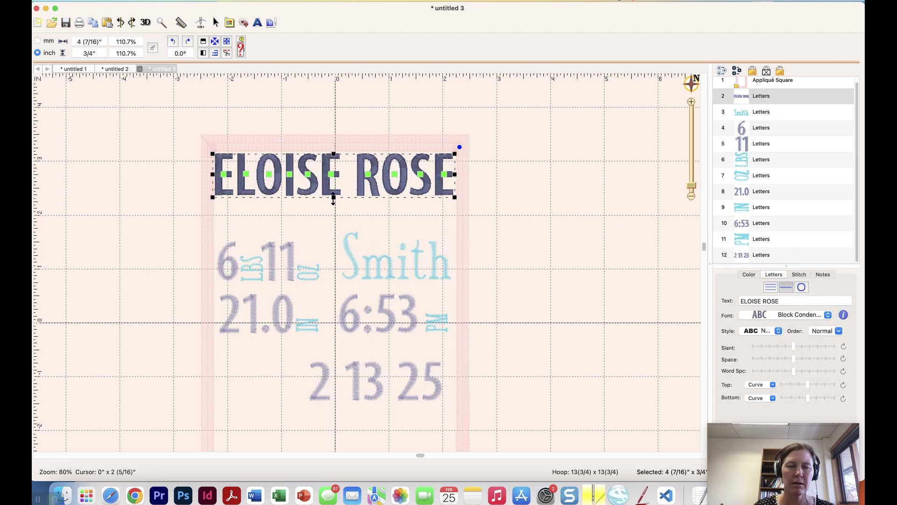
{"action": "left_click_drag", "start_coordinate": [333, 201], "coordinate": [335, 213]}
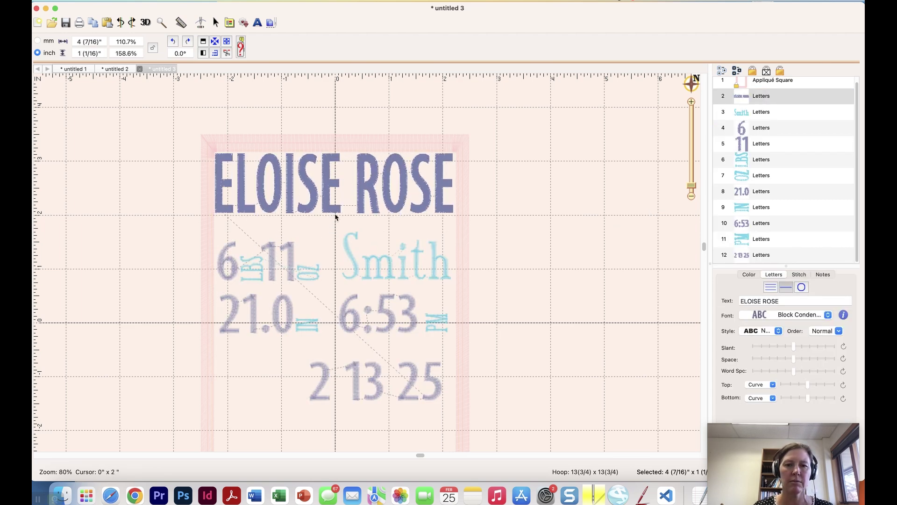
{"action": "left_click", "coordinate": [511, 240]}
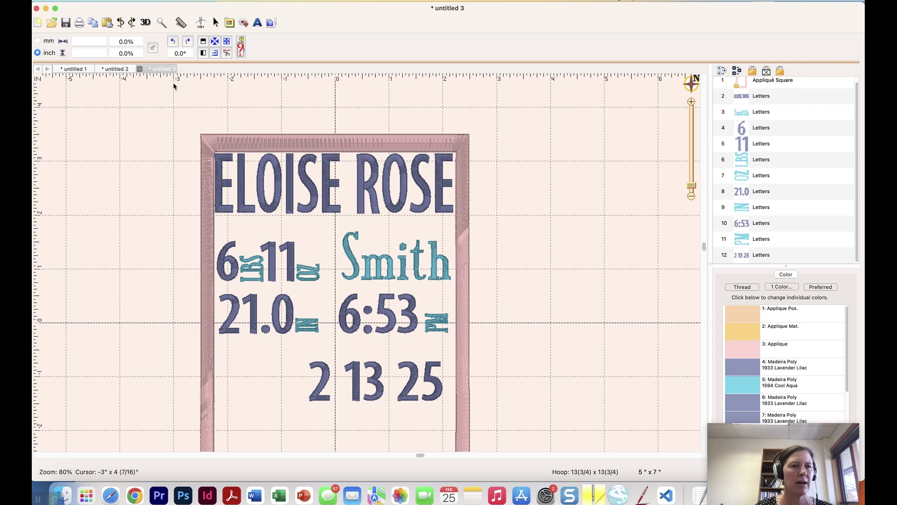
{"action": "left_click", "coordinate": [117, 69]}
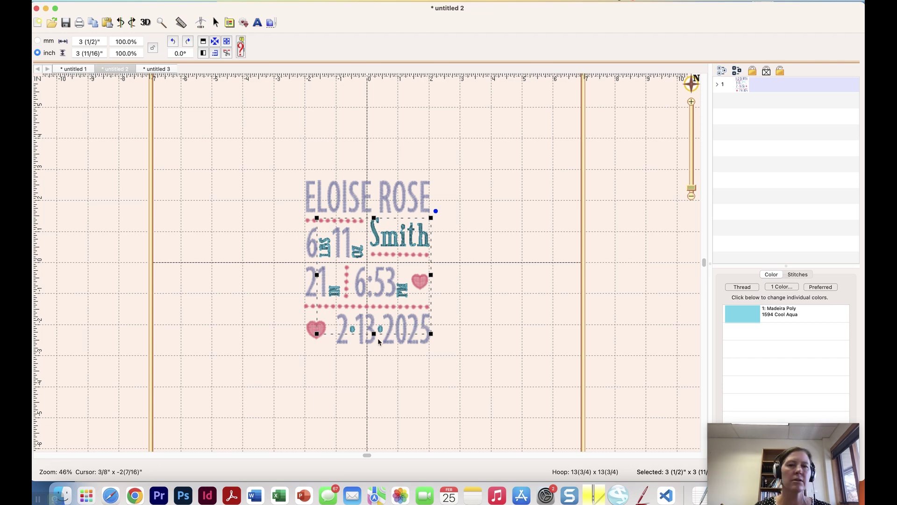
Back in untitled 3, stretch the stats block taller
{"action": "left_click", "coordinate": [157, 70]}
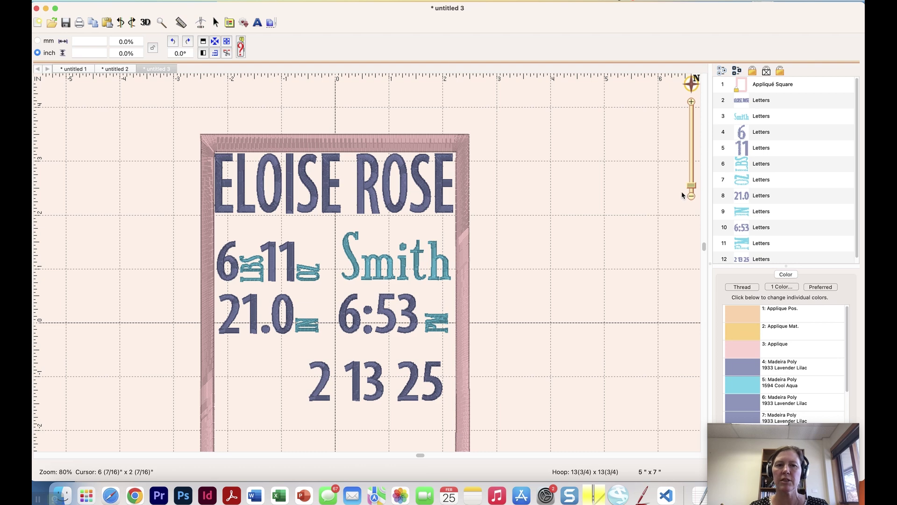
{"action": "left_click", "coordinate": [748, 117]}
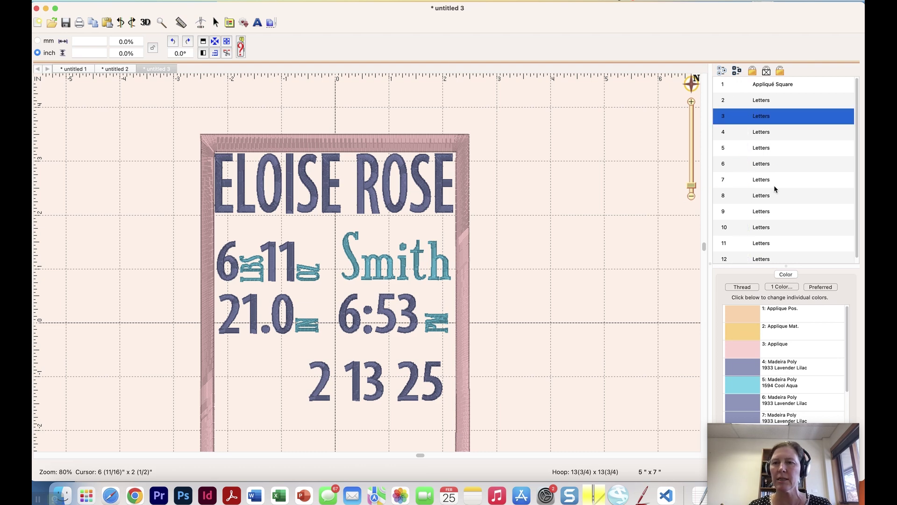
{"action": "left_click", "coordinate": [745, 254], "text": "shift"}
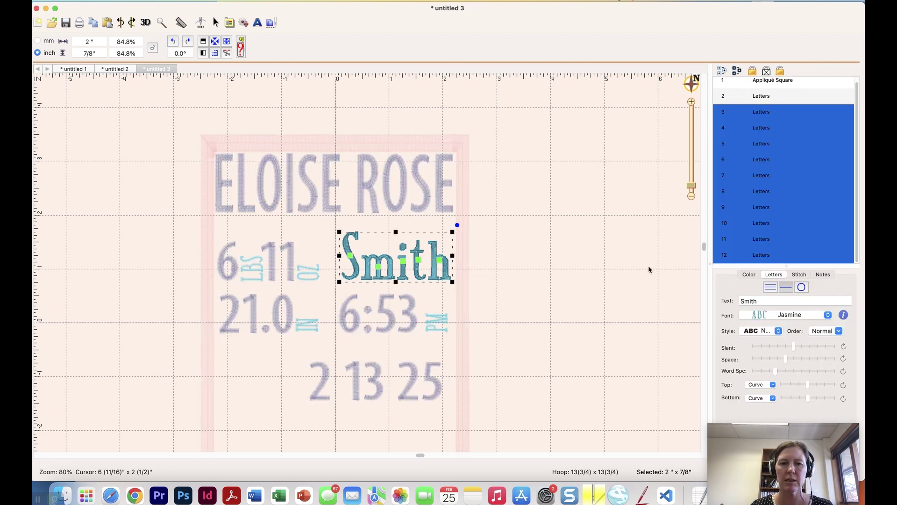
{"action": "left_click", "coordinate": [691, 196]}
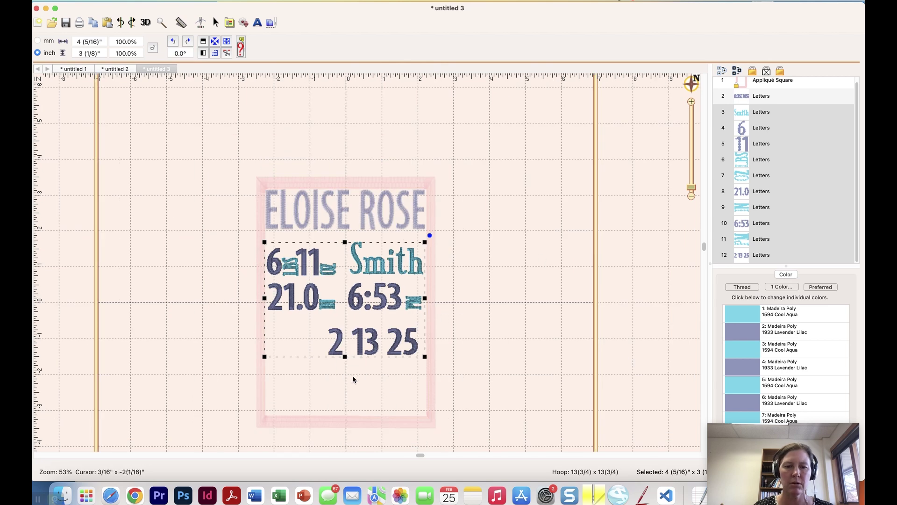
{"action": "left_click_drag", "start_coordinate": [344, 363], "coordinate": [342, 374]}
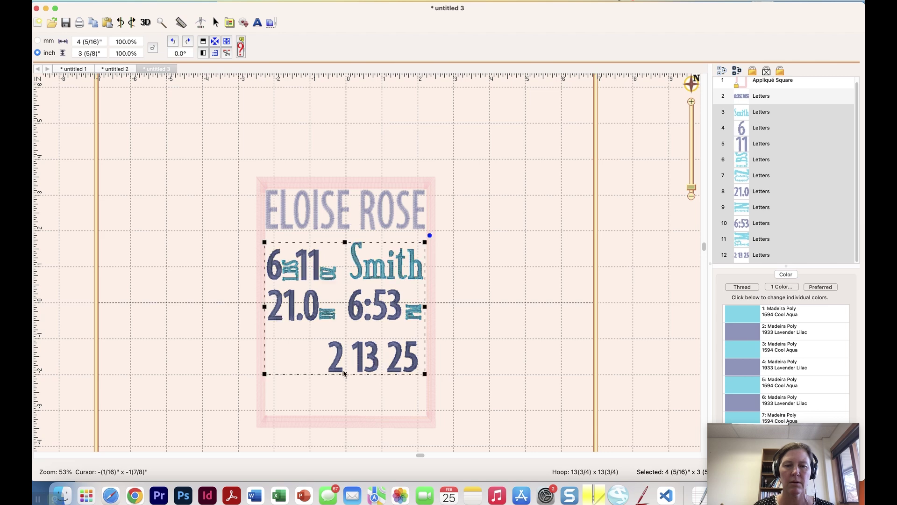
{"action": "left_click", "coordinate": [529, 255]}
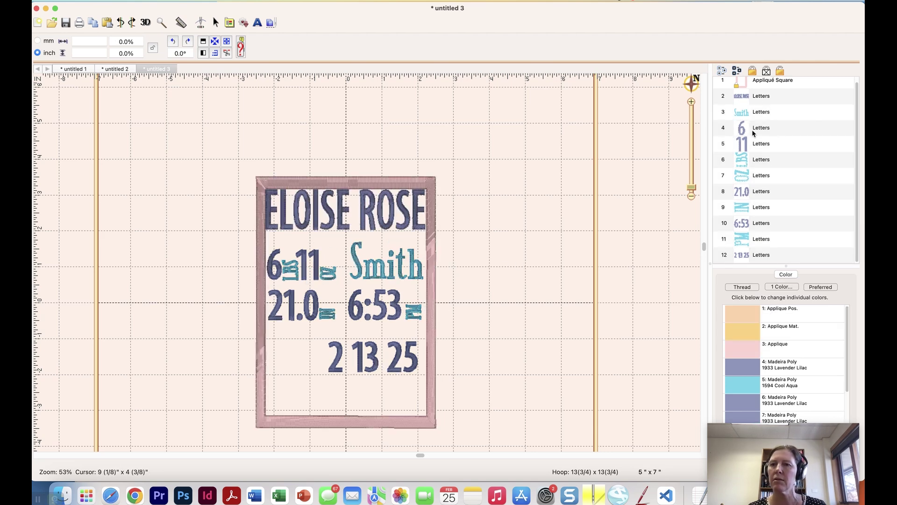
Raise the 6 LBS 11 OZ group slightly and nudge Smith
{"action": "left_click", "coordinate": [754, 134]}
{"action": "left_click", "coordinate": [747, 163], "text": "shift"}
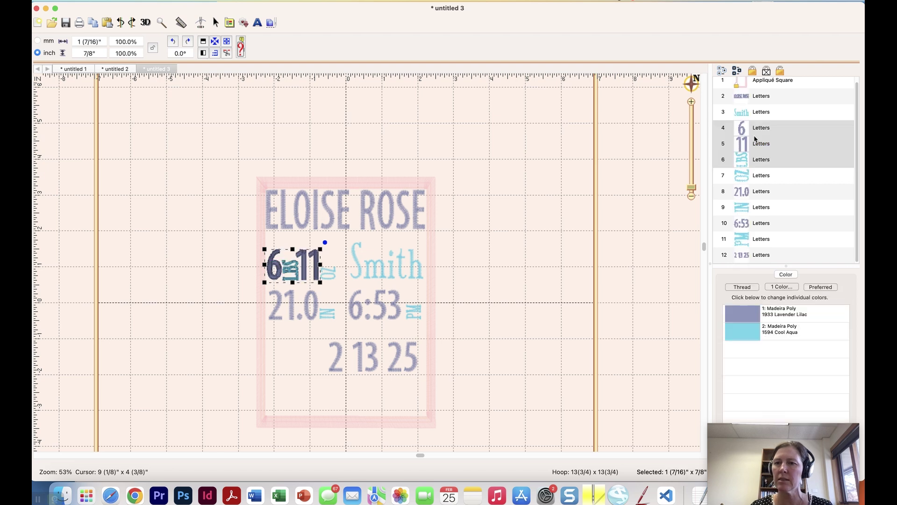
{"action": "left_click", "coordinate": [746, 174], "text": "shift"}
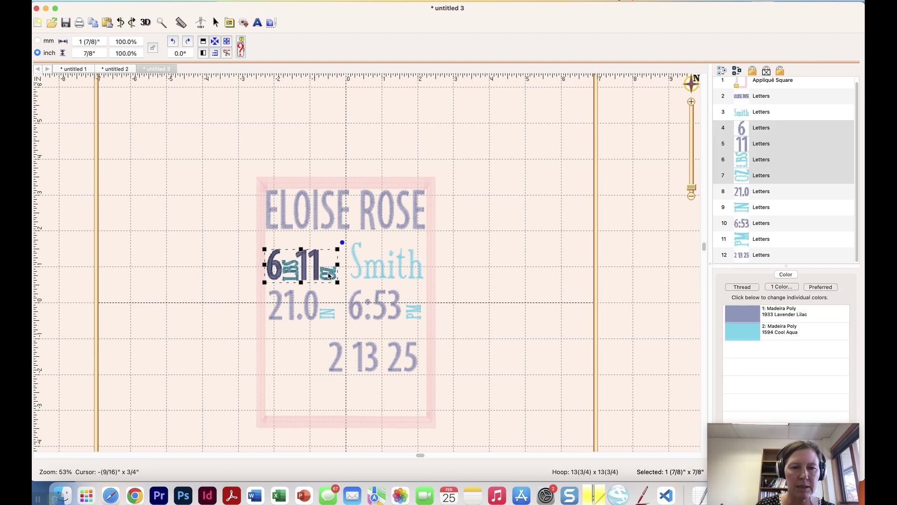
{"action": "left_click_drag", "start_coordinate": [329, 276], "coordinate": [328, 268]}
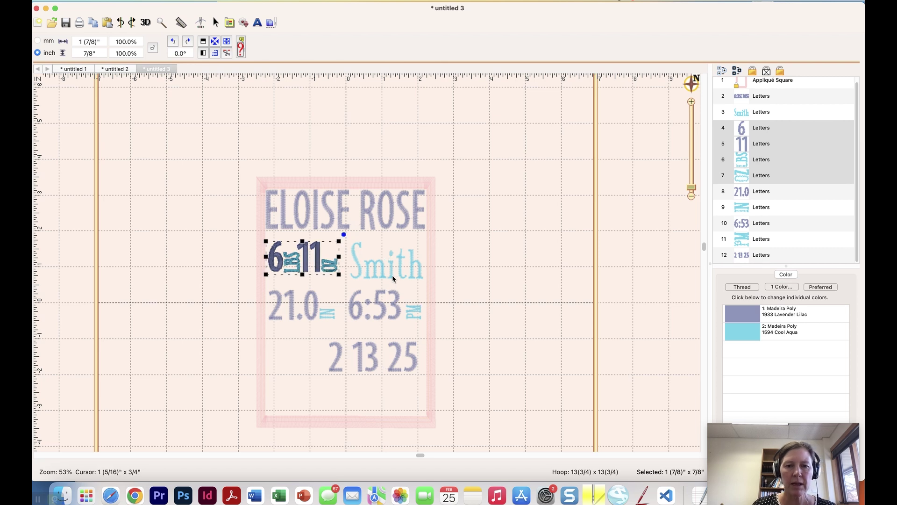
{"action": "left_click", "coordinate": [392, 274]}
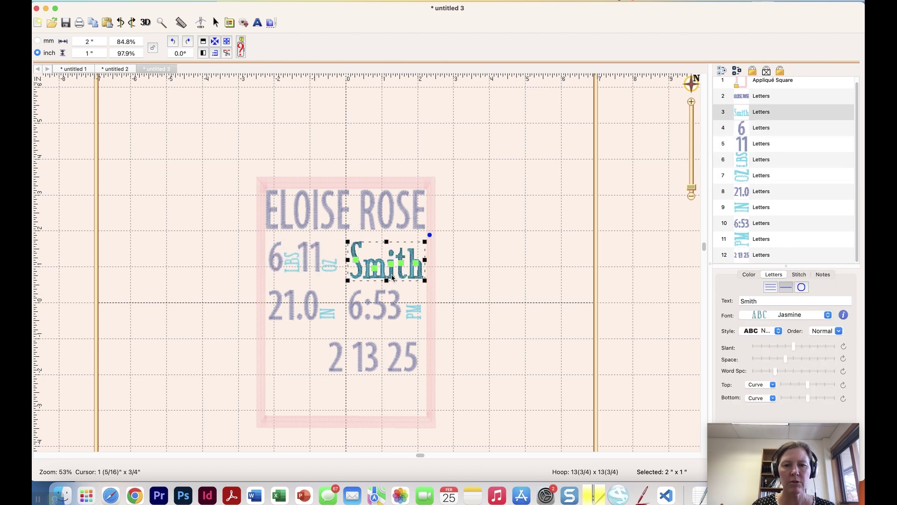
{"action": "left_click_drag", "start_coordinate": [393, 275], "coordinate": [394, 274]}
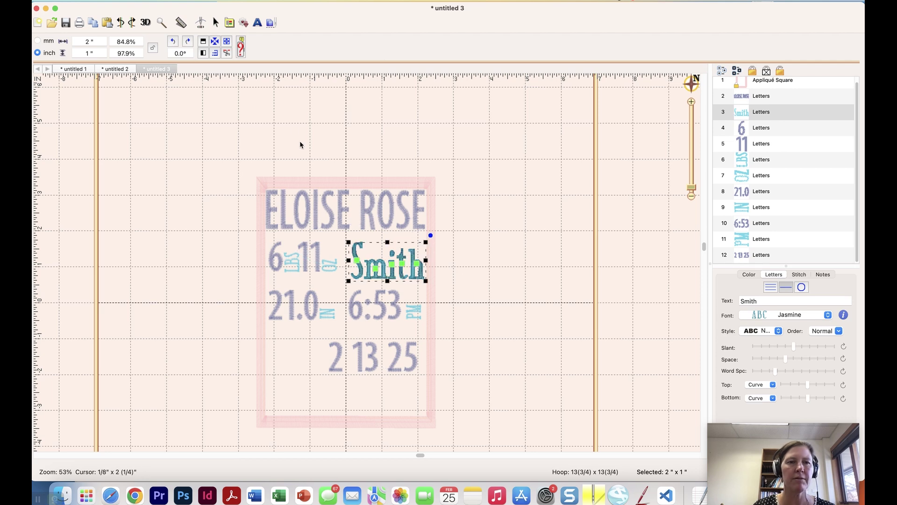
Insert the Candlewicks motif from the Motifs 1 design library
{"action": "left_click", "coordinate": [244, 23]}
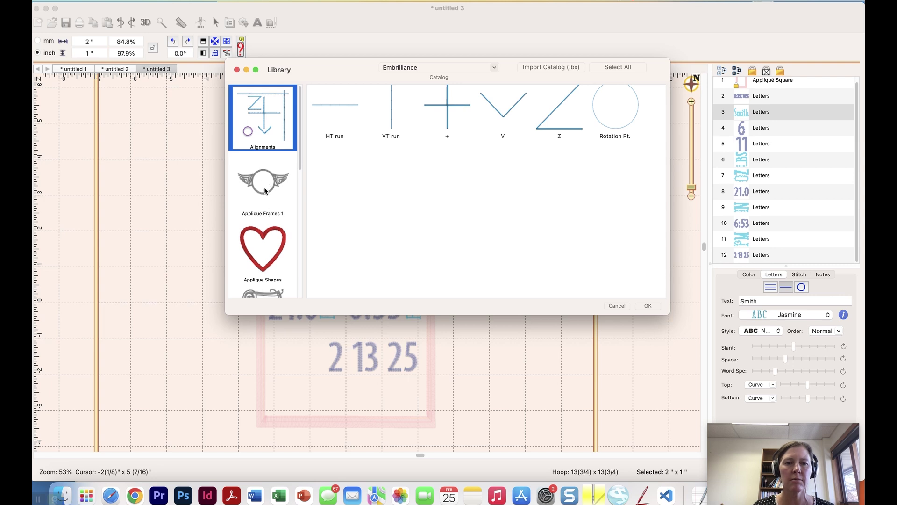
{"action": "scroll", "coordinate": [264, 190], "scroll_direction": "down", "scroll_amount": 3}
{"action": "scroll", "coordinate": [258, 142], "scroll_direction": "down", "scroll_amount": 4}
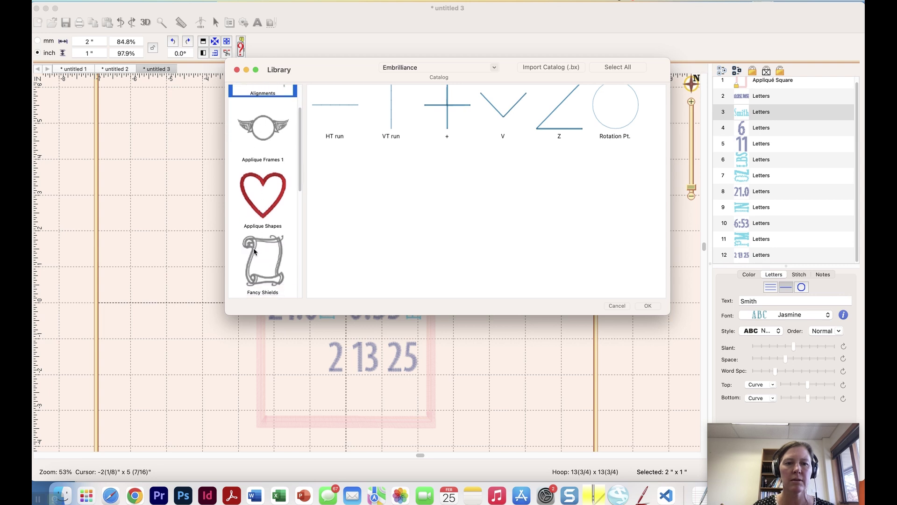
{"action": "scroll", "coordinate": [257, 187], "scroll_direction": "down", "scroll_amount": 5}
{"action": "left_click", "coordinate": [263, 245]}
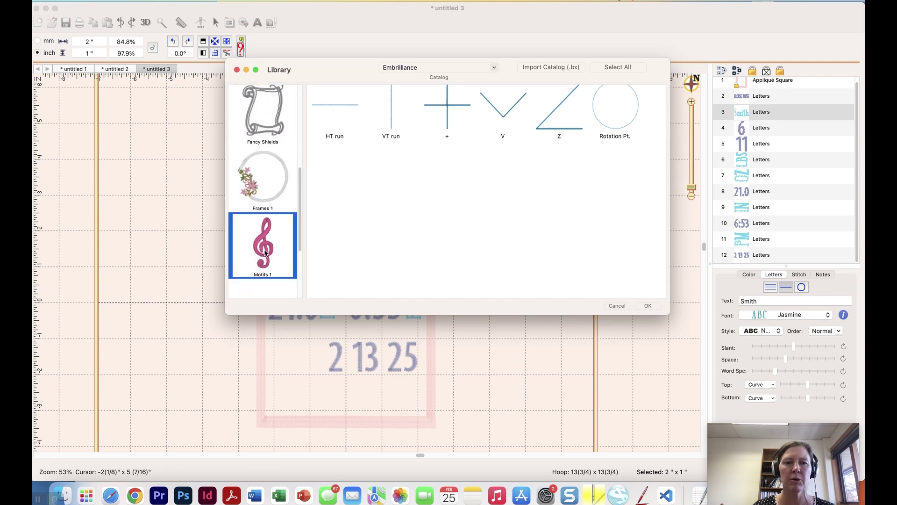
{"action": "scroll", "coordinate": [398, 244], "scroll_direction": "down", "scroll_amount": 3}
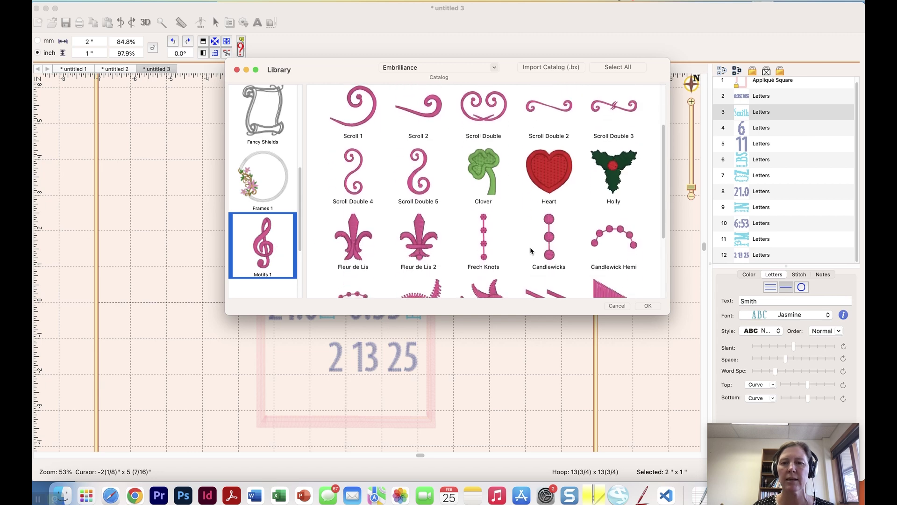
{"action": "left_click", "coordinate": [553, 246]}
{"action": "left_click", "coordinate": [652, 305]}
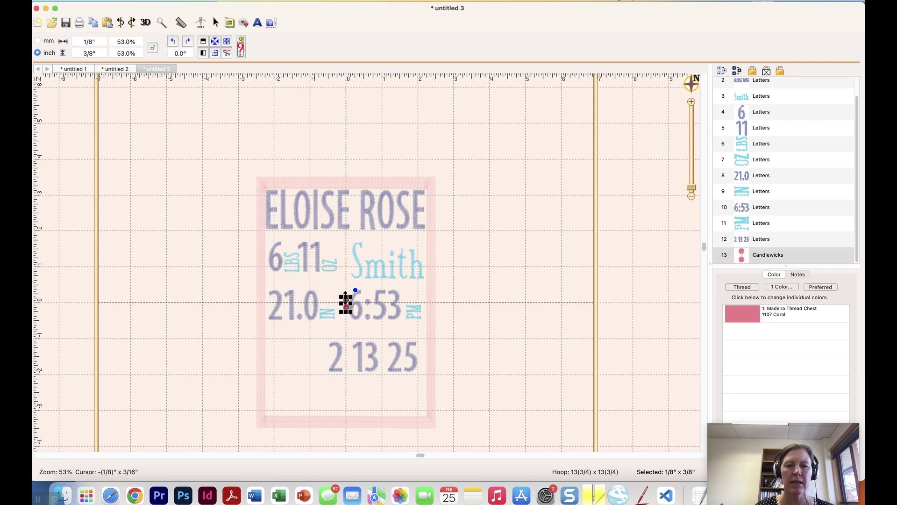
{"action": "left_click_drag", "start_coordinate": [345, 296], "coordinate": [348, 229]}
{"action": "left_click_drag", "start_coordinate": [352, 197], "coordinate": [354, 192]}
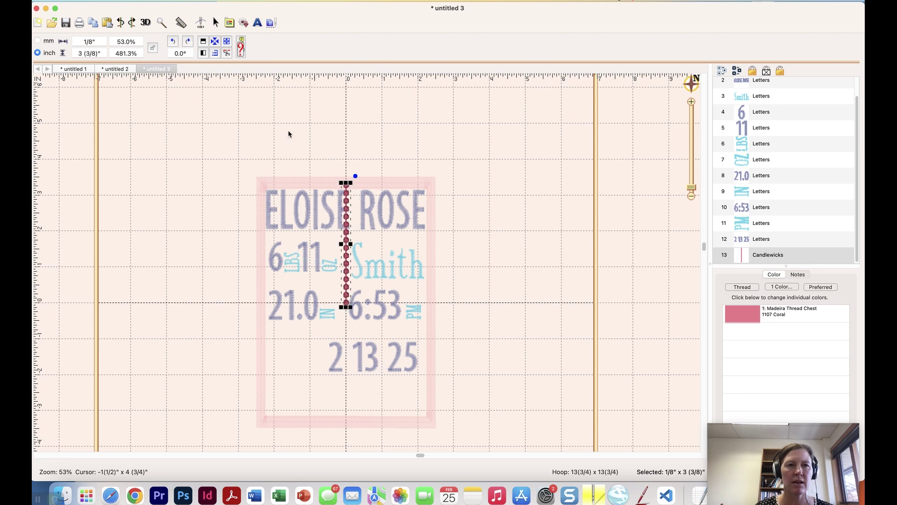
{"action": "left_click", "coordinate": [173, 41]}
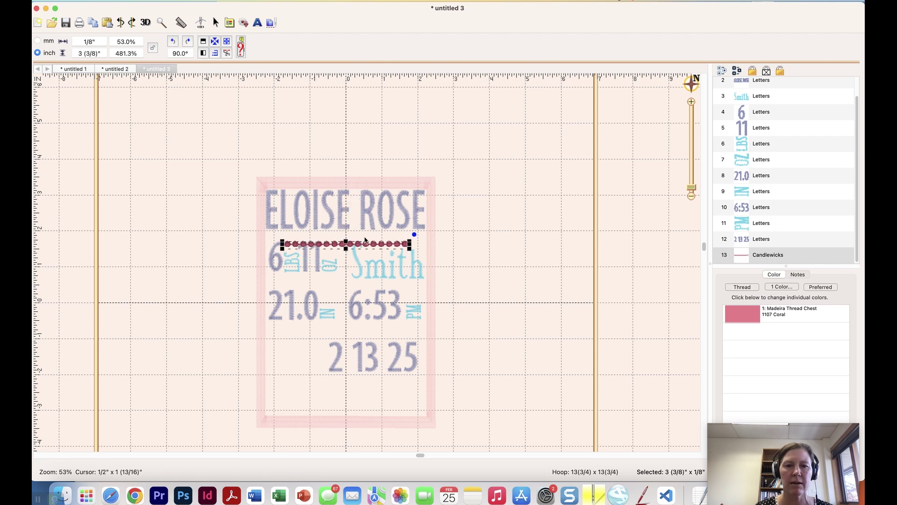
{"action": "left_click_drag", "start_coordinate": [360, 242], "coordinate": [352, 238]}
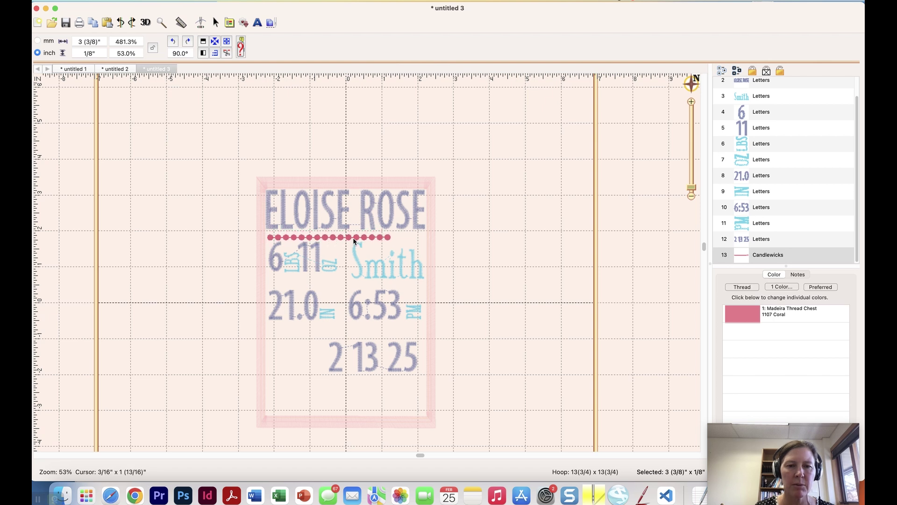
{"action": "left_click_drag", "start_coordinate": [421, 236], "coordinate": [424, 237]}
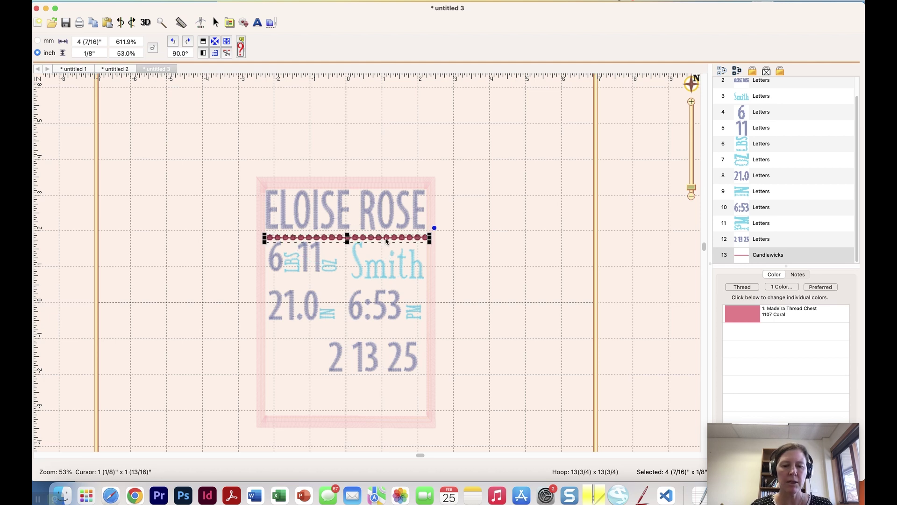
Copy the dotted line below the 6 LBS 11 row and shorten it to half width
{"action": "key", "text": "super+c"}
{"action": "key", "text": "super+v"}
{"action": "left_click_drag", "start_coordinate": [365, 237], "coordinate": [366, 279]}
{"action": "key", "text": "Down"}
{"action": "key", "text": "Down"}
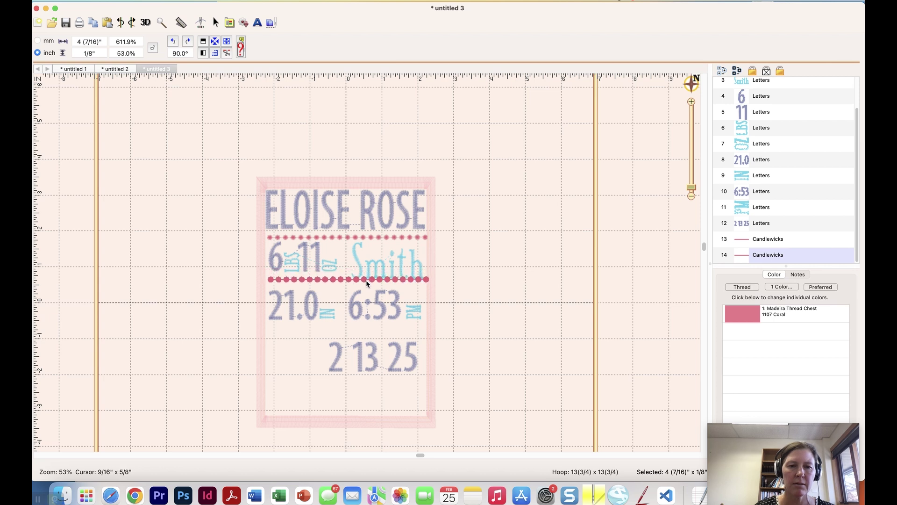
{"action": "key", "text": "Up"}
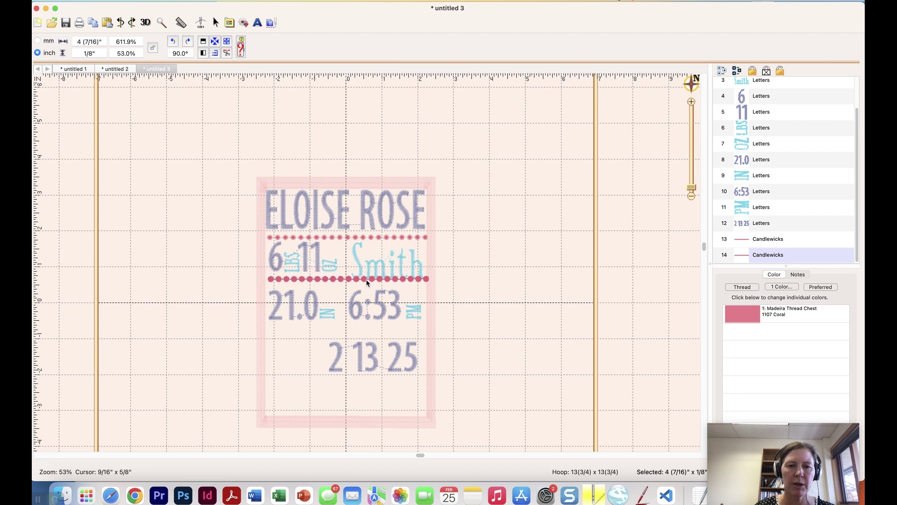
{"action": "left_click", "coordinate": [365, 279]}
{"action": "left_click_drag", "start_coordinate": [419, 279], "coordinate": [352, 281]}
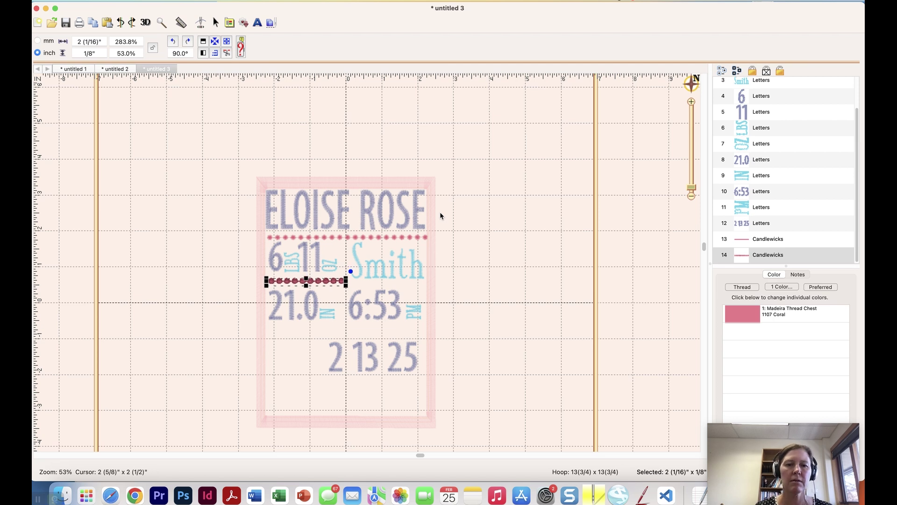
{"action": "key", "text": "Up"}
{"action": "key", "text": "Up"}
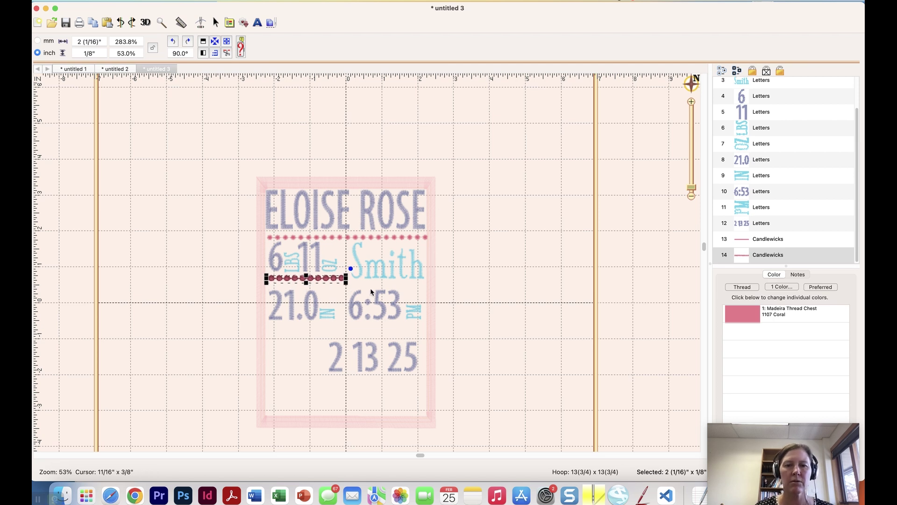
Make Smith slightly taller, then switch to the untitled 2 reference
{"action": "left_click", "coordinate": [375, 274]}
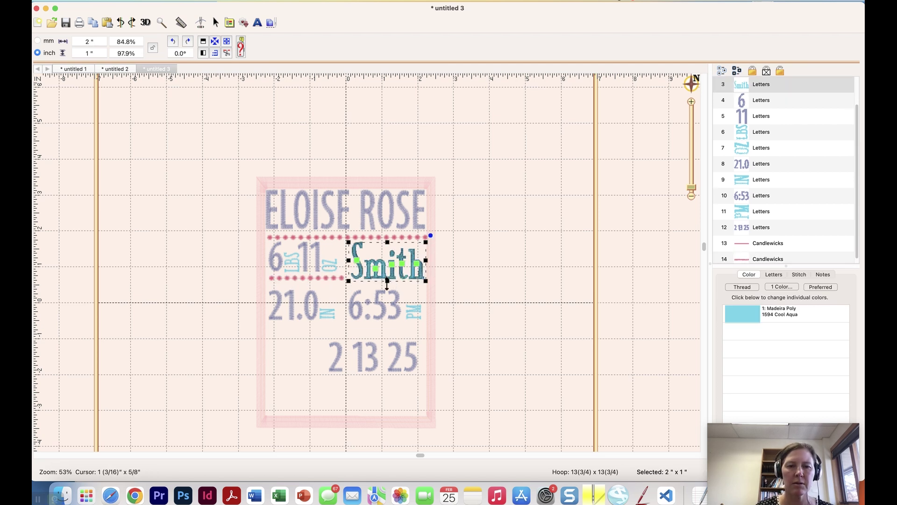
{"action": "left_click_drag", "start_coordinate": [387, 285], "coordinate": [387, 286]}
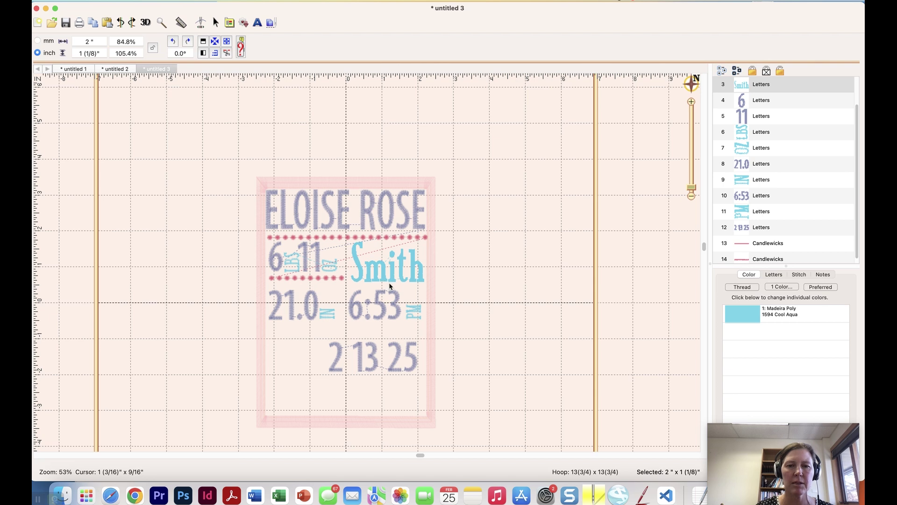
{"action": "left_click", "coordinate": [477, 220]}
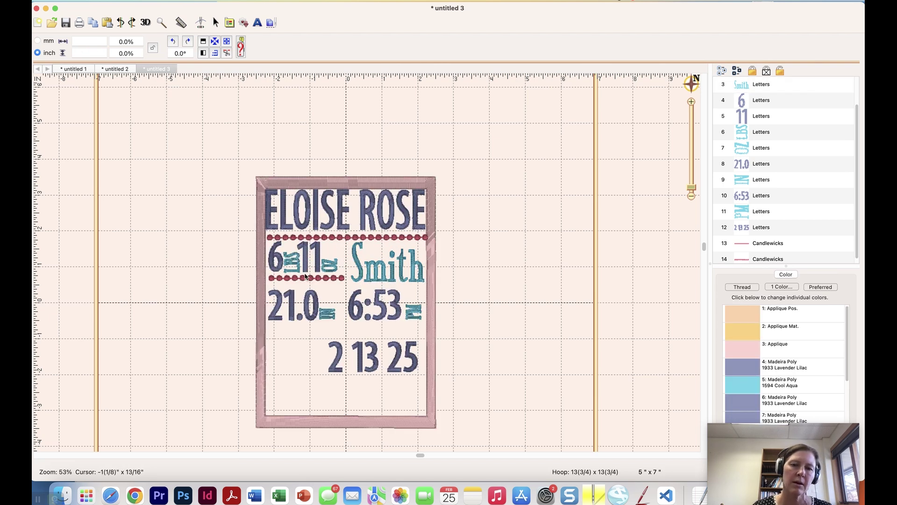
{"action": "left_click", "coordinate": [118, 69]}
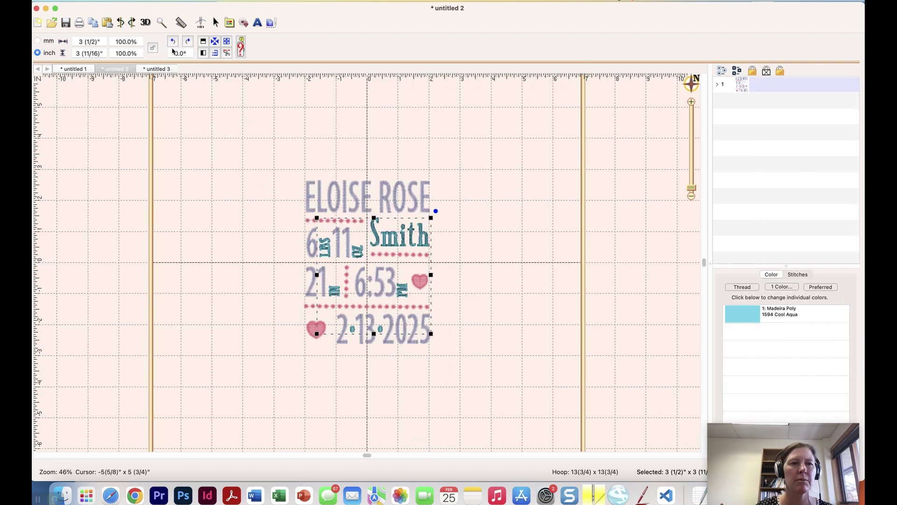
Duplicate the lower candlewick row, rotate it 90° and shorten it to fit between 21.0 and 6:53
{"action": "left_click", "coordinate": [145, 69]}
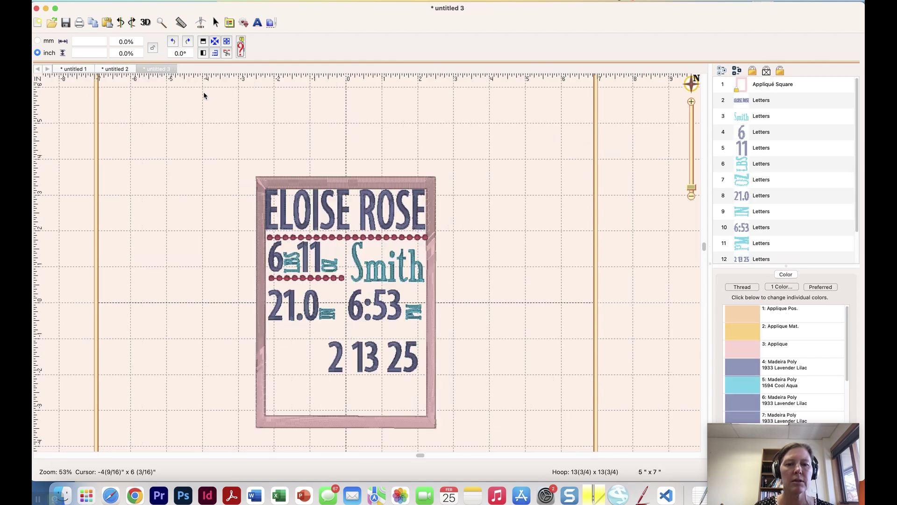
{"action": "left_click", "coordinate": [321, 279]}
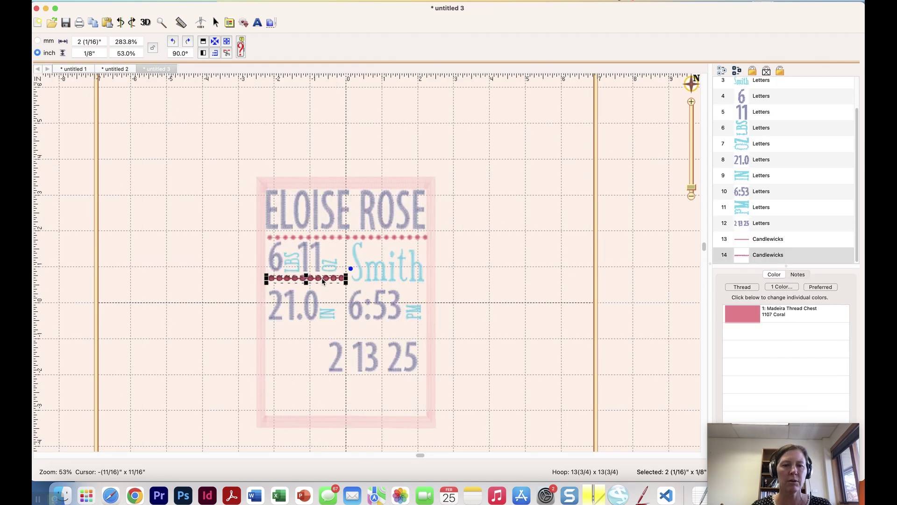
{"action": "key", "text": "super+d"}
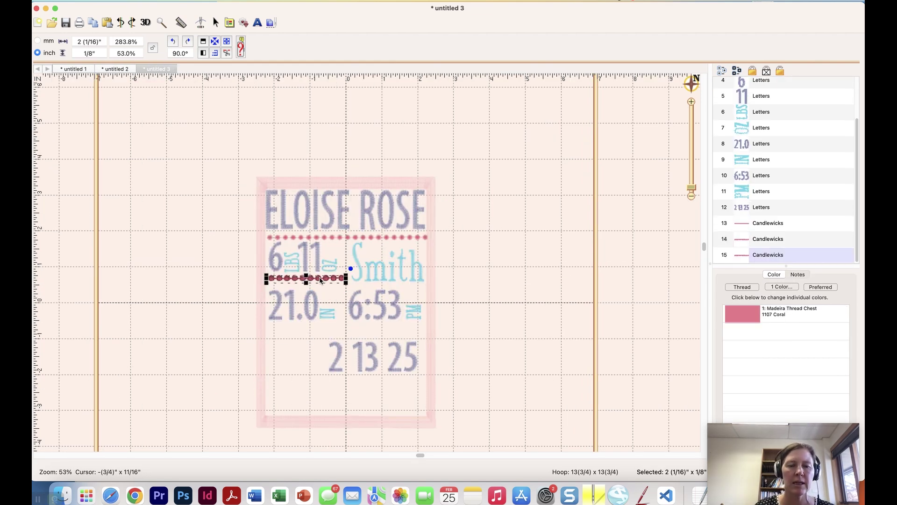
{"action": "left_click", "coordinate": [188, 41]}
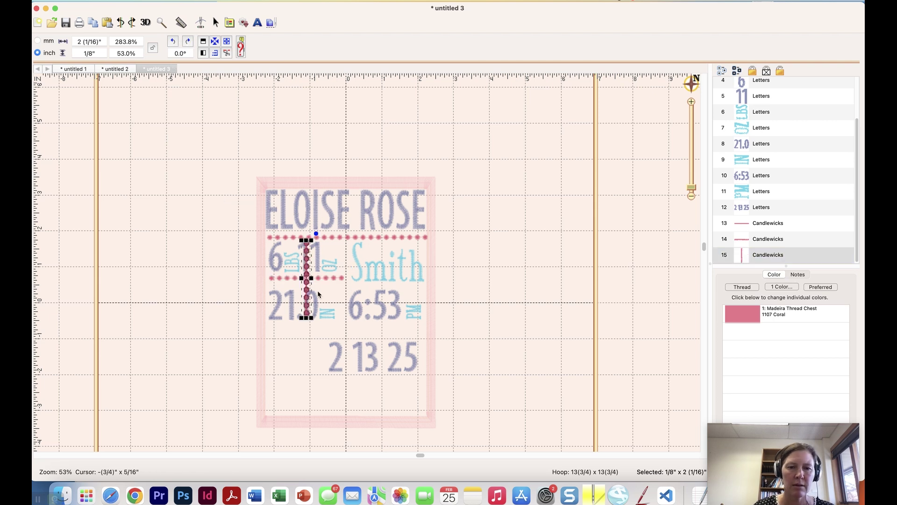
{"action": "left_click_drag", "start_coordinate": [306, 241], "coordinate": [341, 311]}
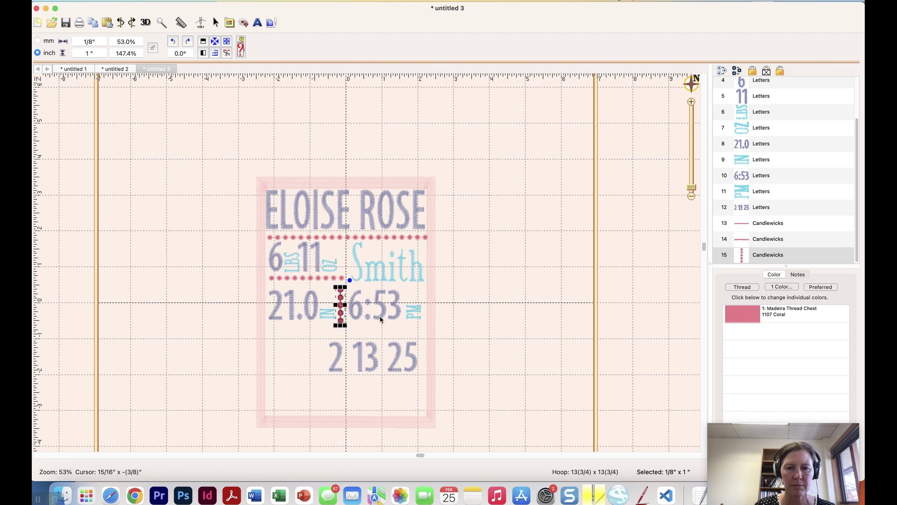
Duplicate the top candlewick row and move the copy just above the date
{"action": "left_click", "coordinate": [402, 315]}
{"action": "left_click", "coordinate": [412, 316]}
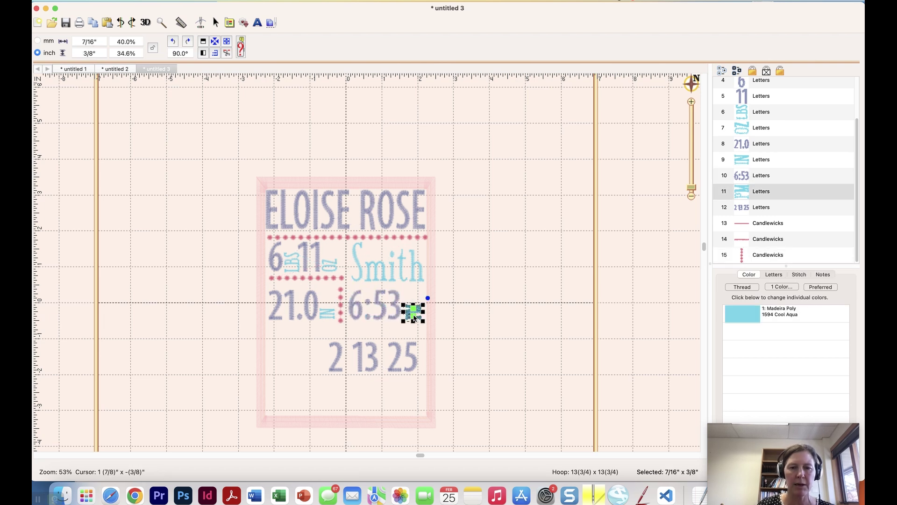
{"action": "left_click", "coordinate": [346, 237]}
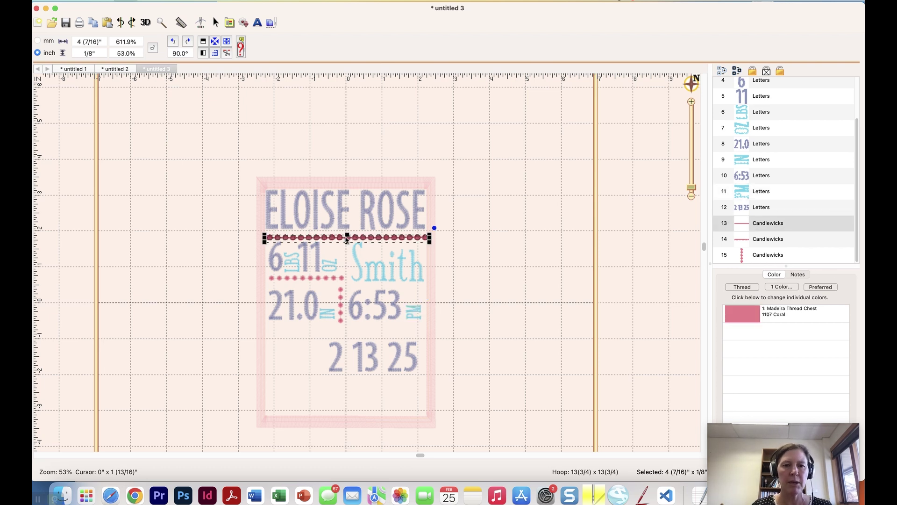
{"action": "key", "text": "super+d"}
{"action": "left_click_drag", "start_coordinate": [338, 238], "coordinate": [335, 328]}
Nudge the first 2 of the date left and shift the 2 and 5 of 25 right
{"action": "left_click", "coordinate": [337, 367]}
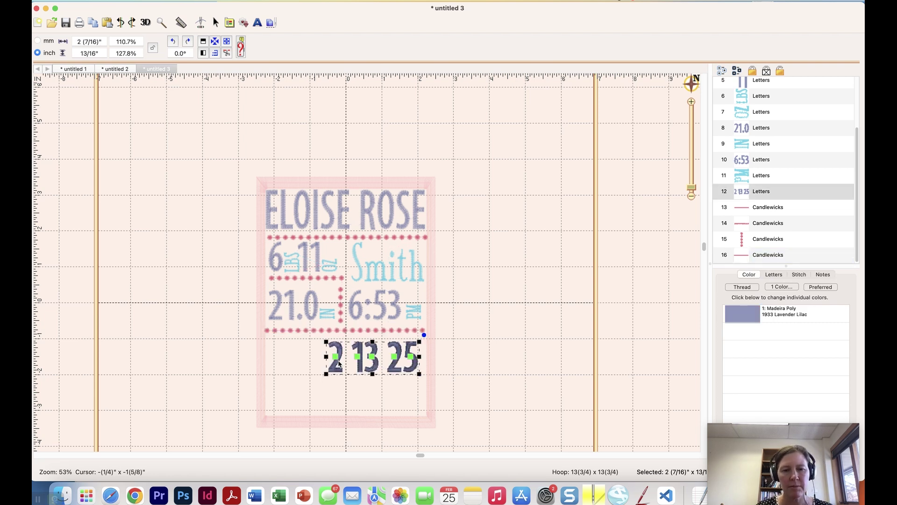
{"action": "left_click_drag", "start_coordinate": [333, 358], "coordinate": [331, 359]}
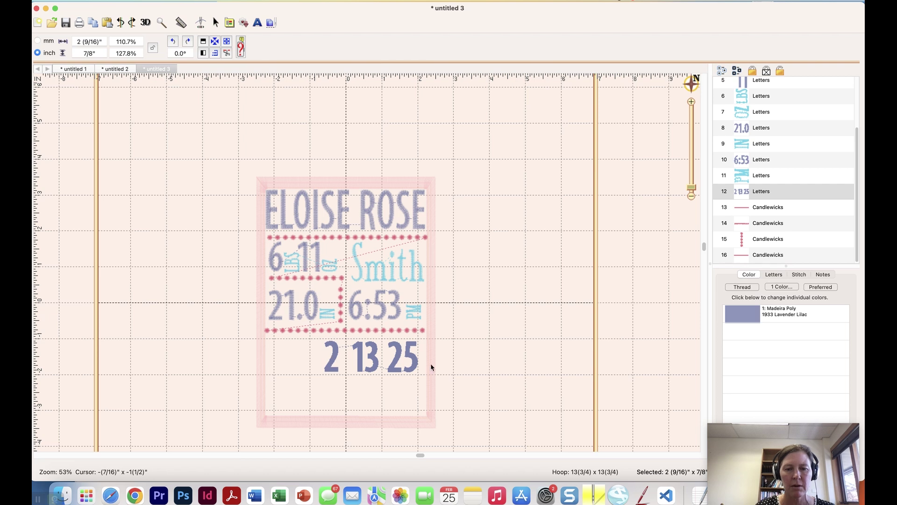
{"action": "left_click", "coordinate": [401, 359]}
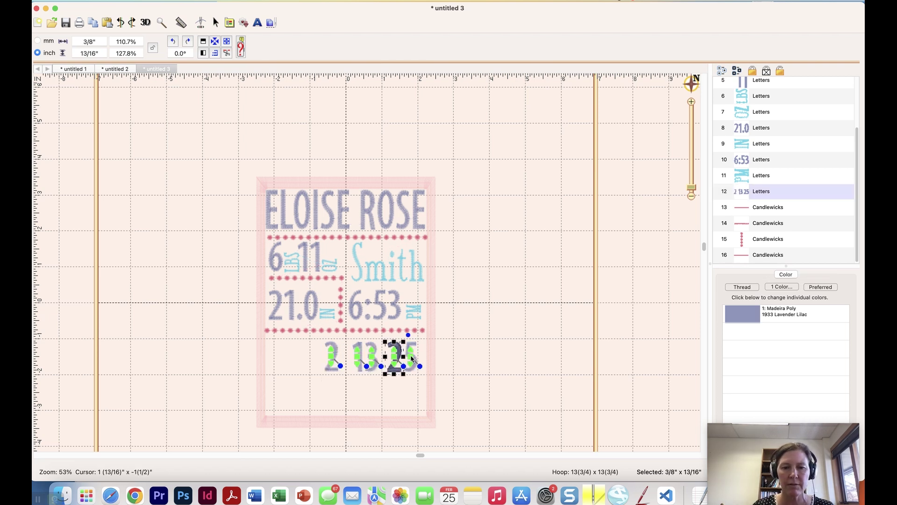
{"action": "left_click_drag", "start_coordinate": [411, 358], "coordinate": [418, 359]}
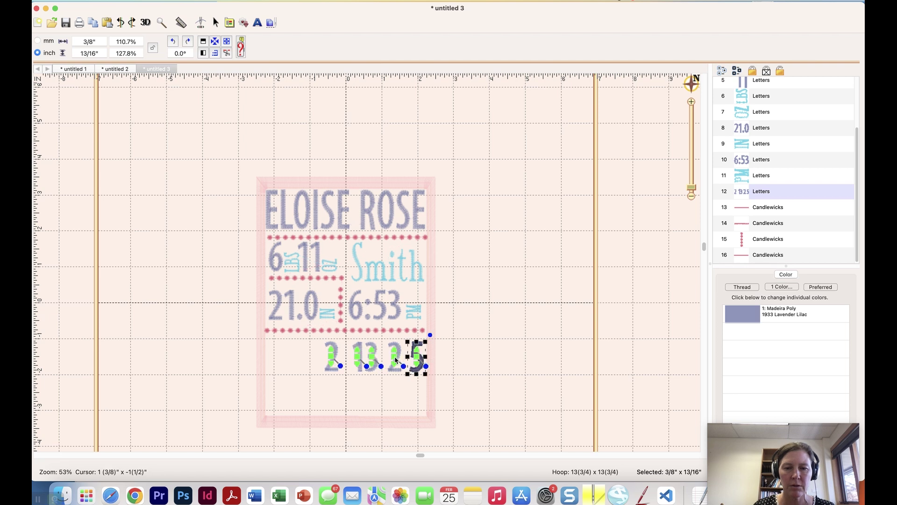
{"action": "left_click", "coordinate": [394, 359]}
{"action": "left_click_drag", "start_coordinate": [395, 357], "coordinate": [398, 357]}
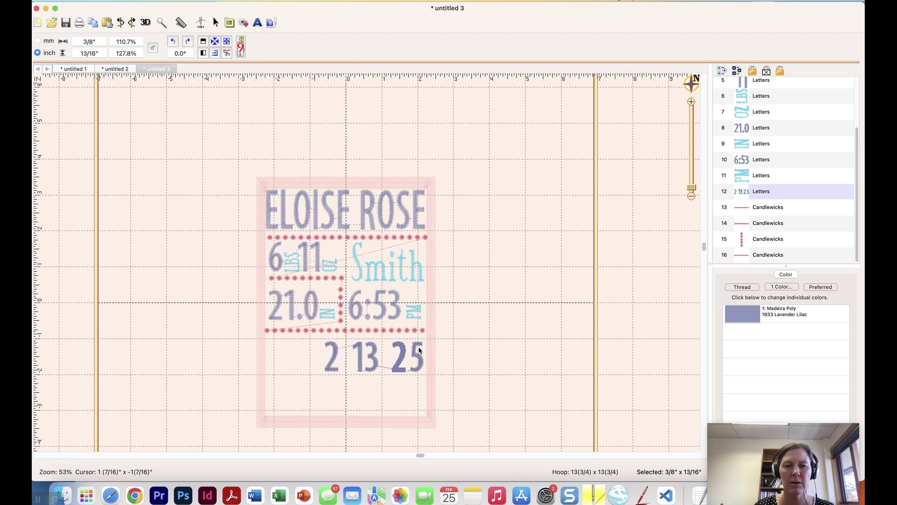
{"action": "left_click", "coordinate": [400, 357]}
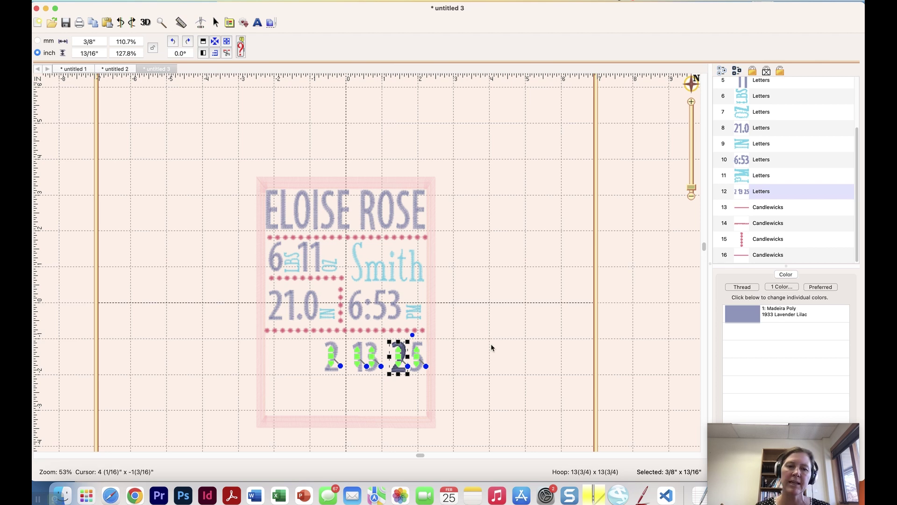
{"action": "left_click", "coordinate": [478, 338]}
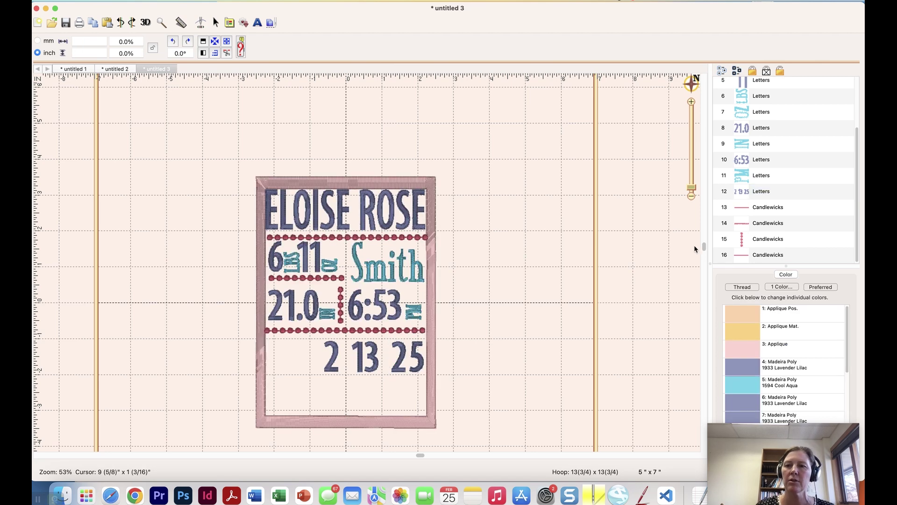
Duplicate the date, move the copy beside 6:53 and replace its text with a period
{"action": "left_click", "coordinate": [404, 363]}
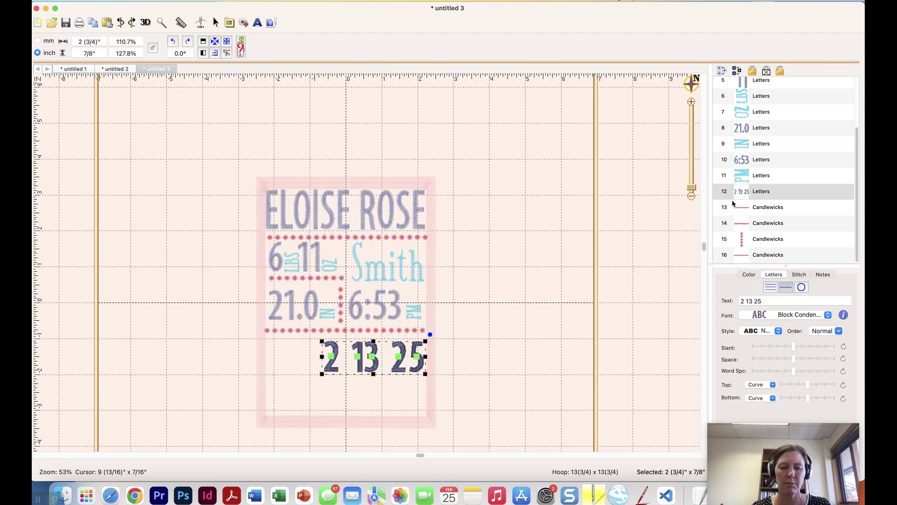
{"action": "key", "text": "super+d"}
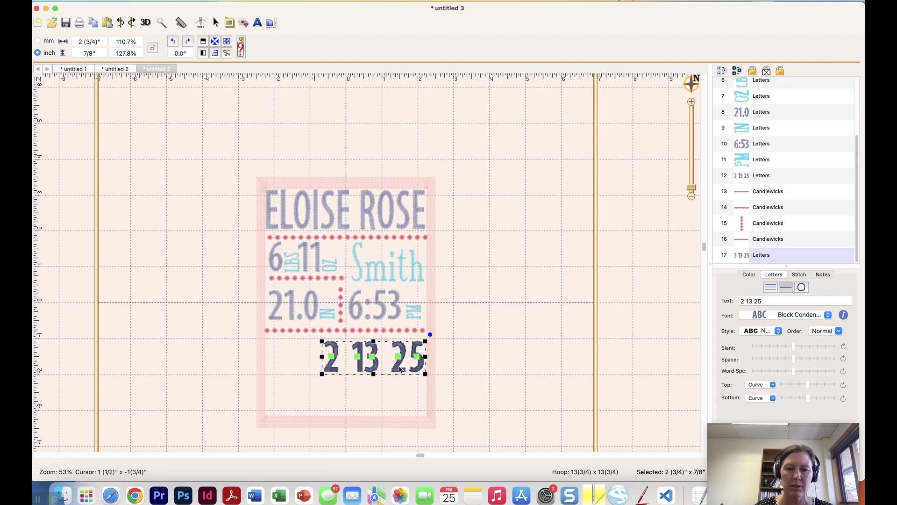
{"action": "left_click_drag", "start_coordinate": [399, 369], "coordinate": [502, 331]}
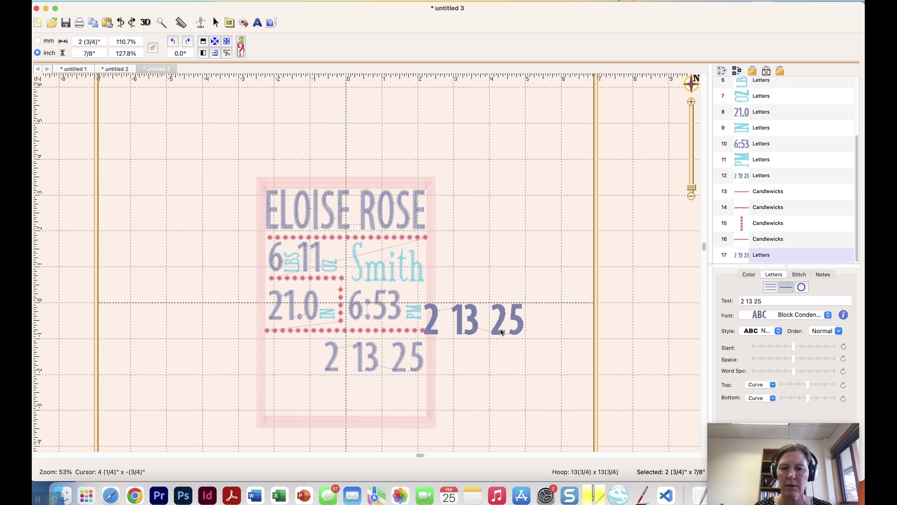
{"action": "left_click", "coordinate": [781, 300]}
{"action": "key", "text": "BackSpace"}
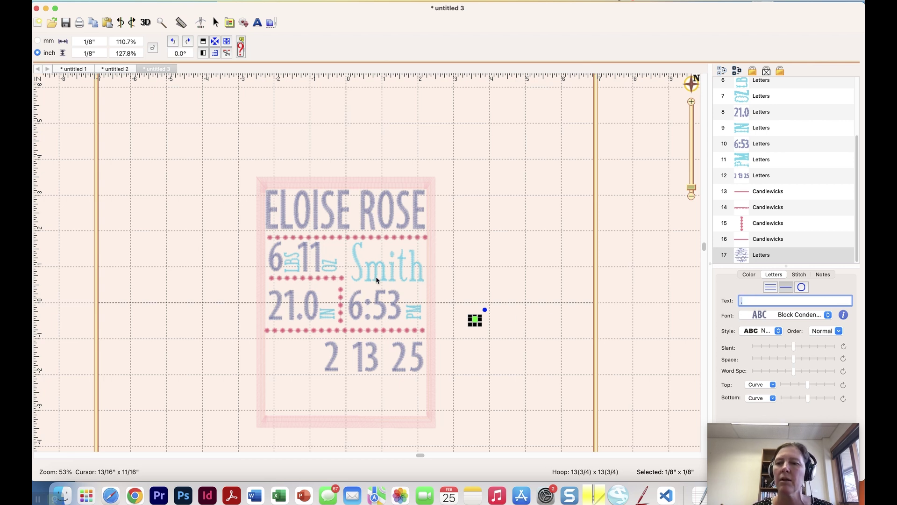
Recolour the new dot from Lavender Lilac to Madeira 1107 Coral thread
{"action": "left_click", "coordinate": [748, 274]}
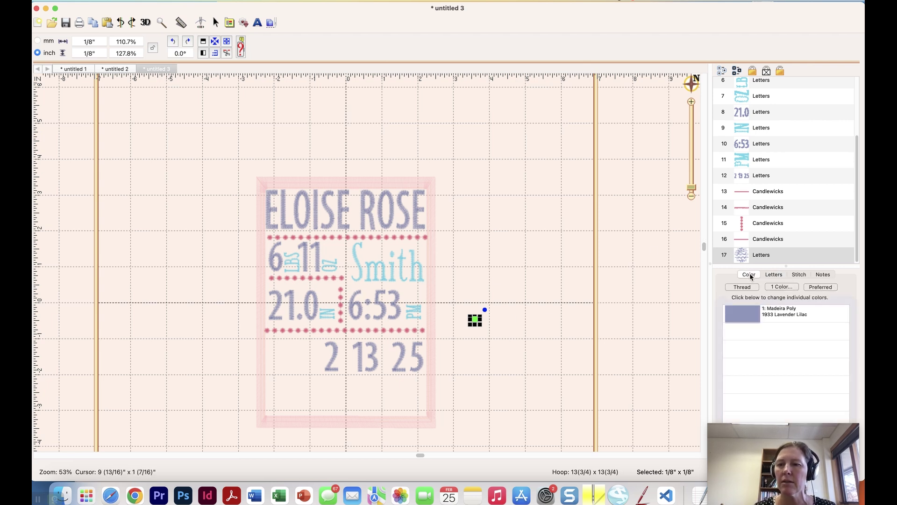
{"action": "left_click", "coordinate": [738, 319]}
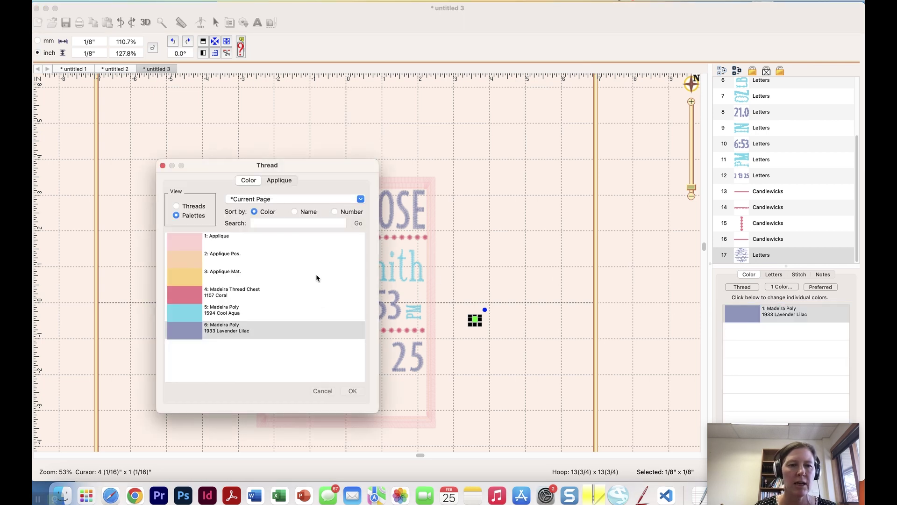
{"action": "left_click", "coordinate": [186, 297]}
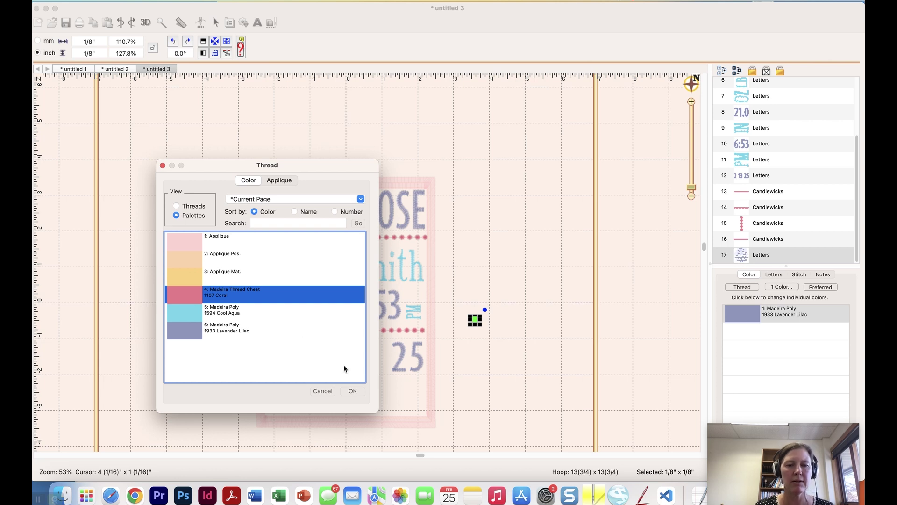
{"action": "left_click", "coordinate": [360, 391]}
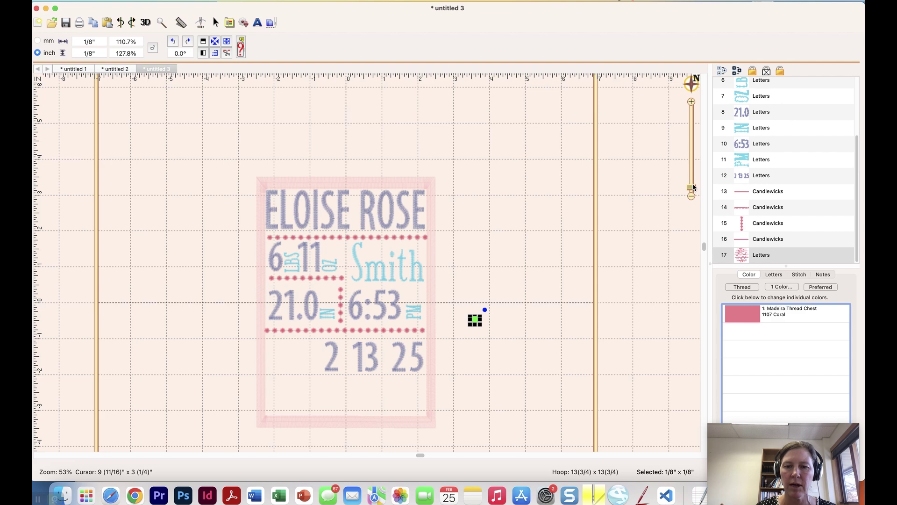
{"action": "left_click_drag", "start_coordinate": [692, 187], "coordinate": [687, 186]}
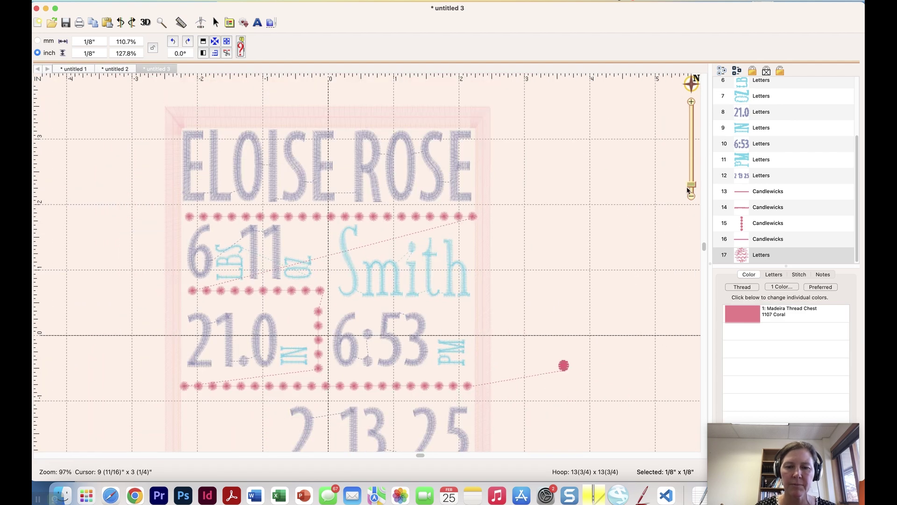
Place the coral dot between 2 and 13, and a duplicate between 13 and 25
{"action": "scroll", "coordinate": [494, 204], "scroll_direction": "down", "scroll_amount": 5}
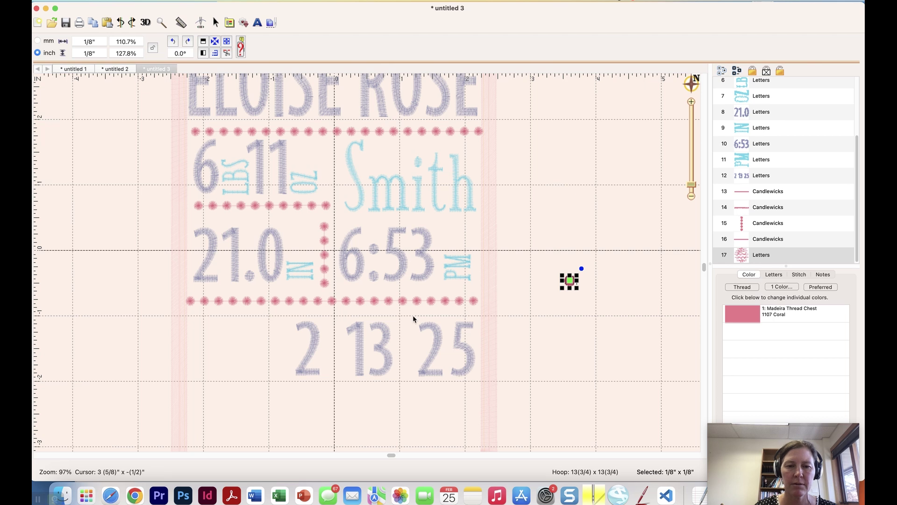
{"action": "left_click_drag", "start_coordinate": [413, 319], "coordinate": [334, 349]}
{"action": "key", "text": "super+d"}
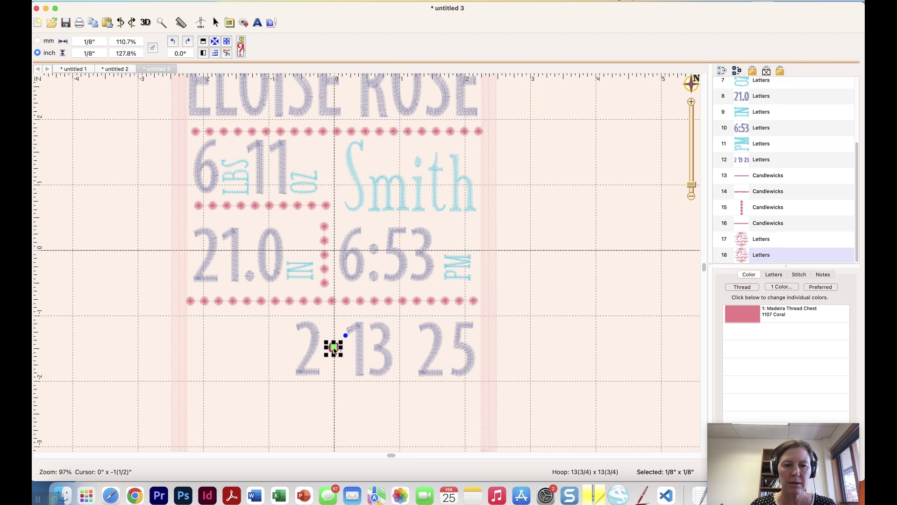
{"action": "left_click", "coordinate": [415, 348]}
{"action": "left_click_drag", "start_coordinate": [409, 347], "coordinate": [406, 348]}
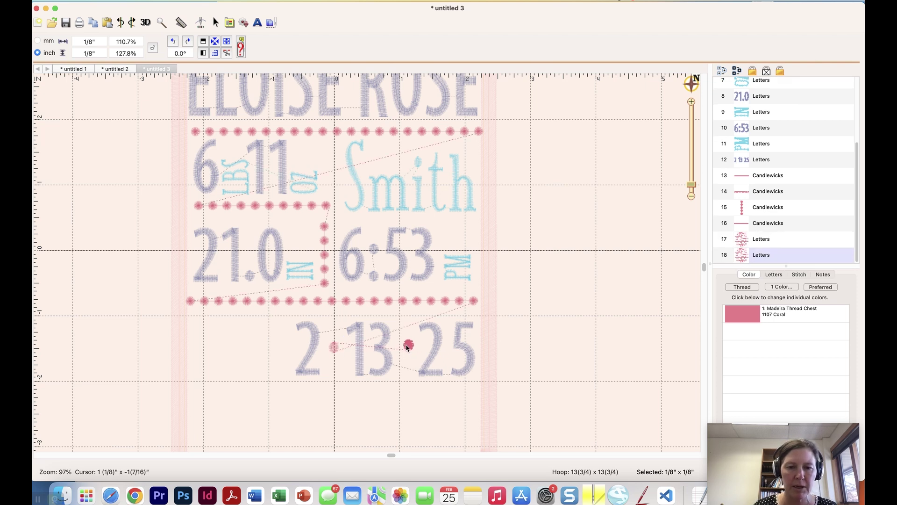
{"action": "left_click", "coordinate": [431, 323]}
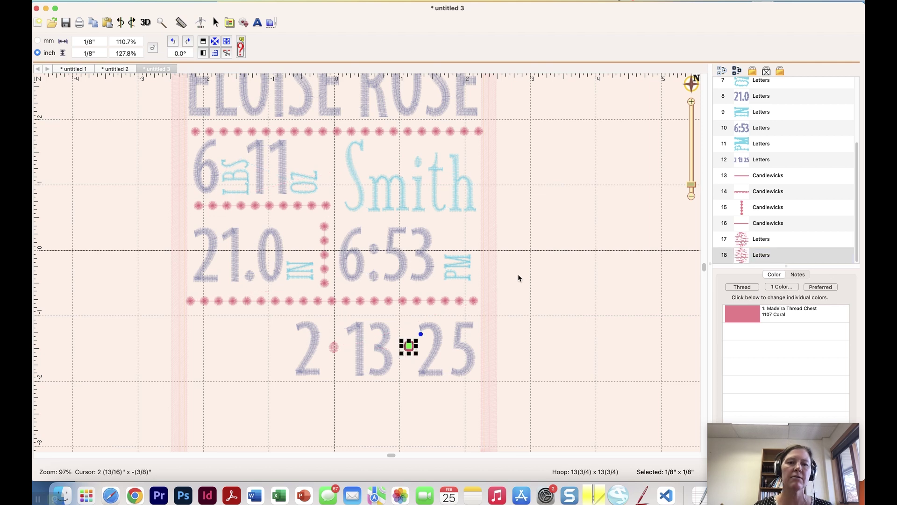
{"action": "left_click", "coordinate": [693, 196]}
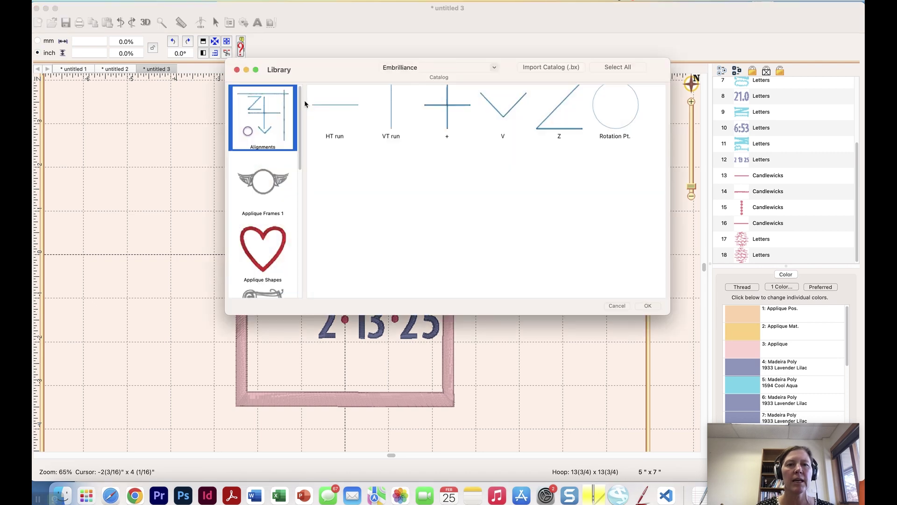
Insert the Heart motif from the Motifs 1 library and move it left of the date
{"action": "scroll", "coordinate": [271, 222], "scroll_direction": "down", "scroll_amount": 2}
{"action": "scroll", "coordinate": [270, 222], "scroll_direction": "down", "scroll_amount": 4}
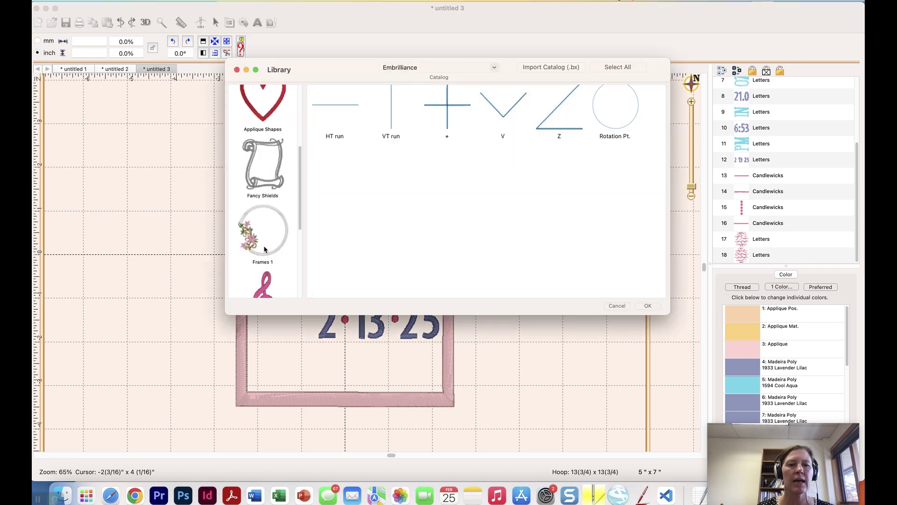
{"action": "left_click", "coordinate": [264, 245]}
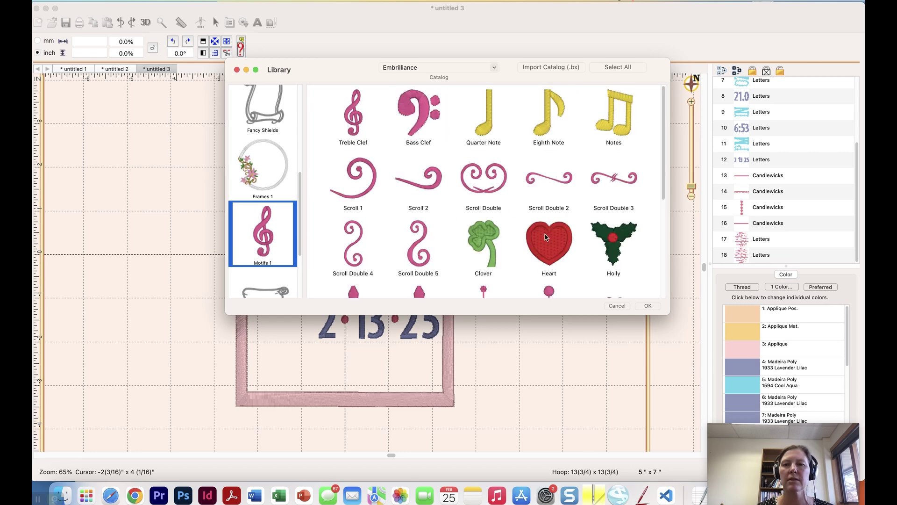
{"action": "left_click", "coordinate": [549, 245]}
{"action": "left_click", "coordinate": [646, 306]}
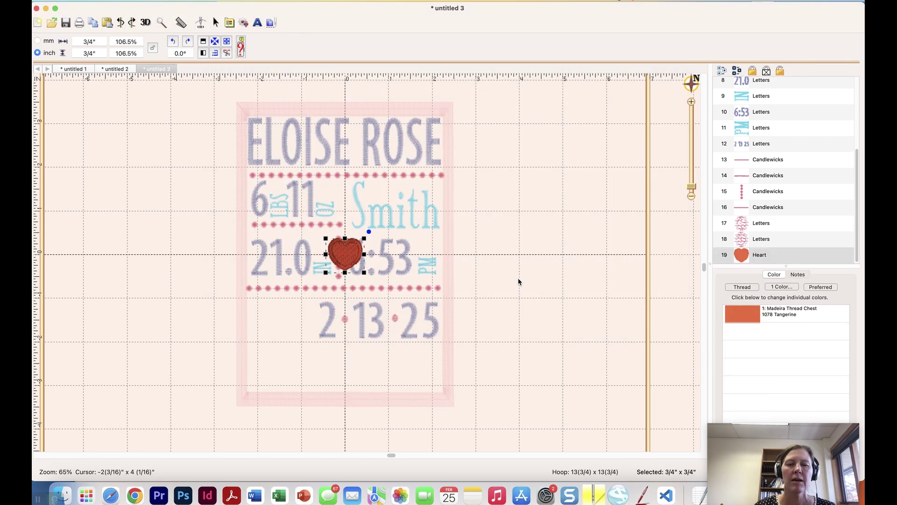
{"action": "left_click_drag", "start_coordinate": [347, 249], "coordinate": [278, 319]}
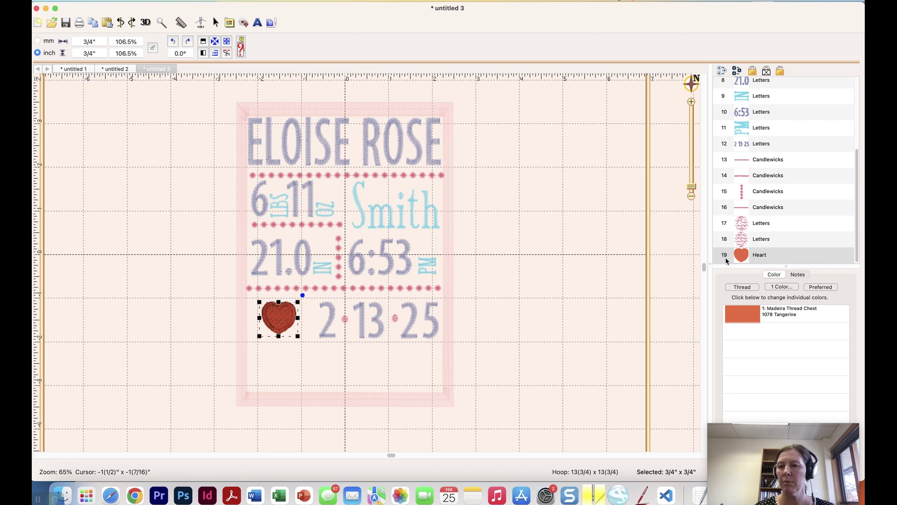
Change the heart's thread from Tangerine to 1107 Coral
{"action": "left_click", "coordinate": [743, 313]}
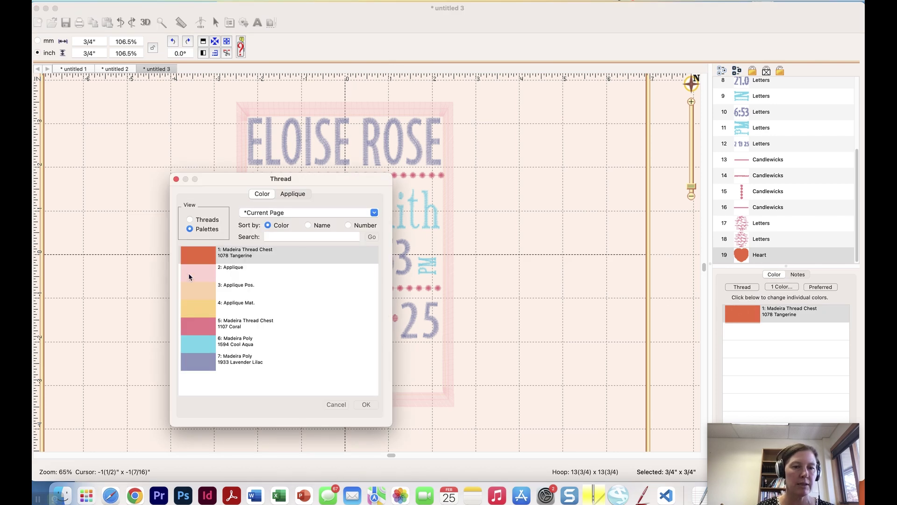
{"action": "left_click", "coordinate": [200, 326]}
{"action": "left_click", "coordinate": [366, 404]}
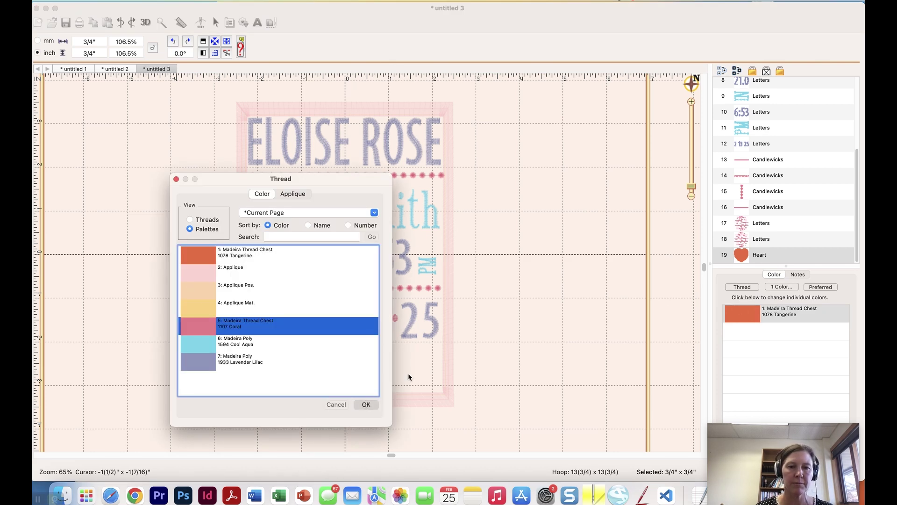
{"action": "left_click", "coordinate": [531, 229]}
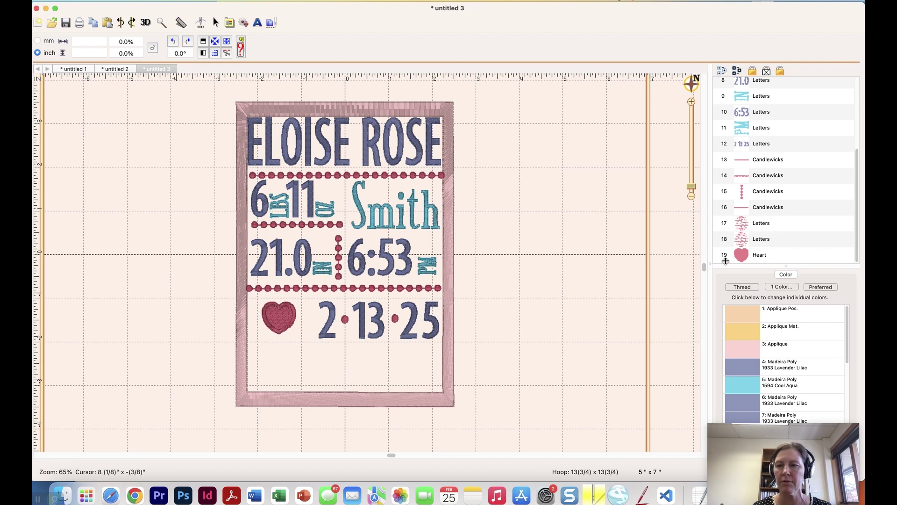
{"action": "left_click", "coordinate": [741, 258]}
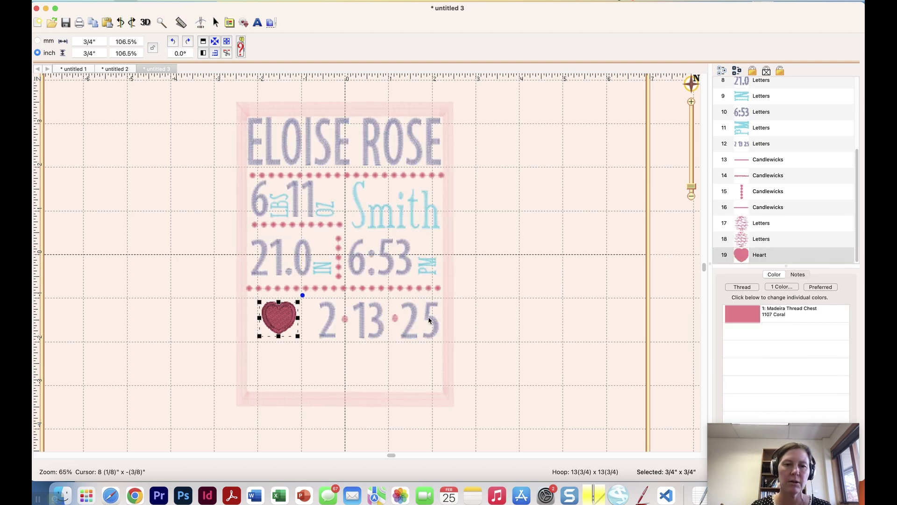
Duplicate the heart and place a small 5/16" copy beside the PM of 6:53
{"action": "key", "text": "super+d"}
{"action": "mouse_move", "coordinate": [429, 234]}
{"action": "left_mouse_down"}
{"action": "mouse_move", "coordinate": [437, 234]}
{"action": "mouse_move", "coordinate": [428, 244]}
{"action": "mouse_move", "coordinate": [416, 236]}
{"action": "mouse_move", "coordinate": [426, 246]}
{"action": "left_mouse_up"}
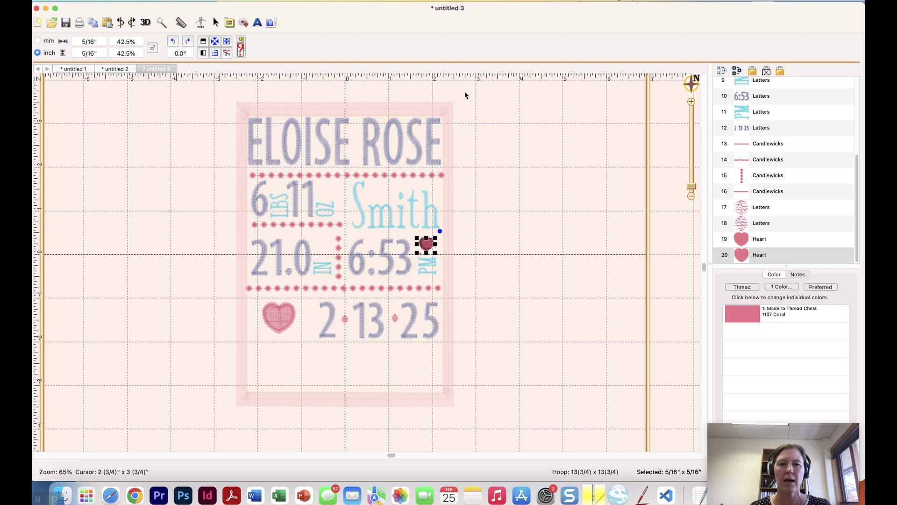
{"action": "scroll", "coordinate": [792, 187], "scroll_direction": "up", "scroll_amount": 8}
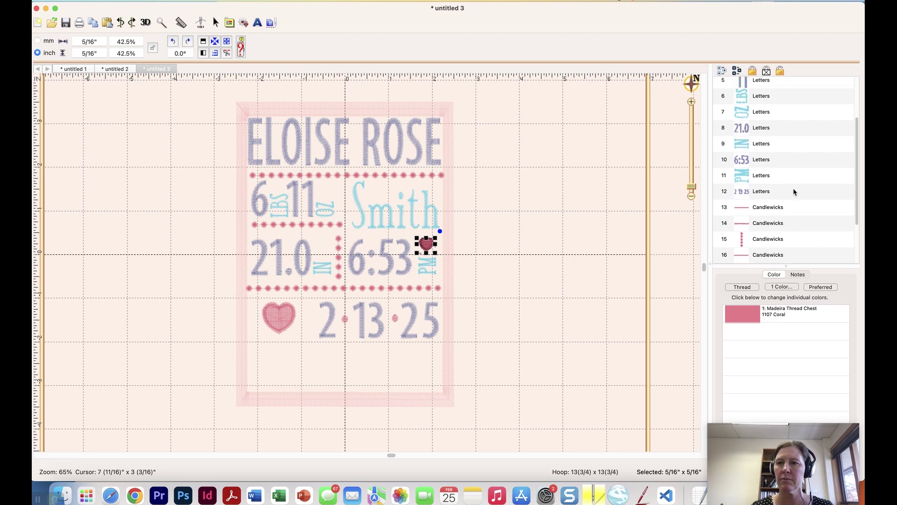
Select all objects and stretch the whole design vertically taller
{"action": "key", "text": "super+a"}
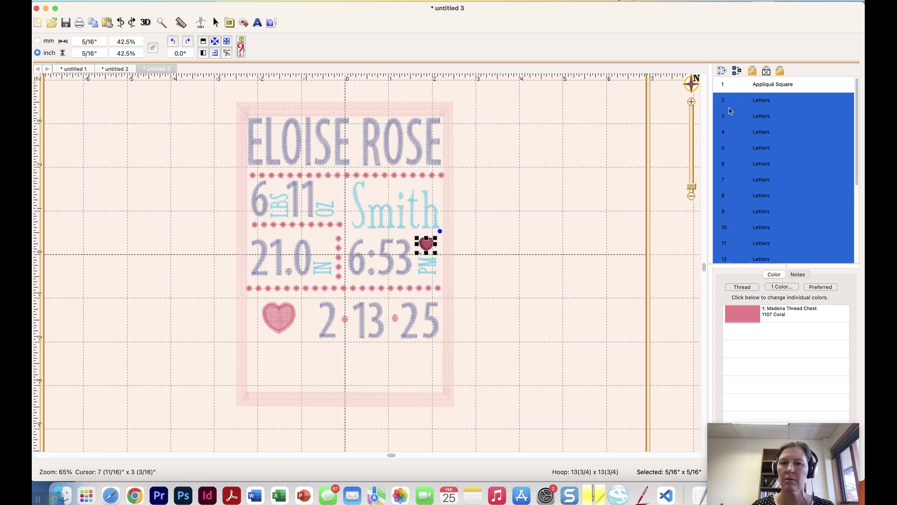
{"action": "left_click_drag", "start_coordinate": [344, 341], "coordinate": [341, 363]}
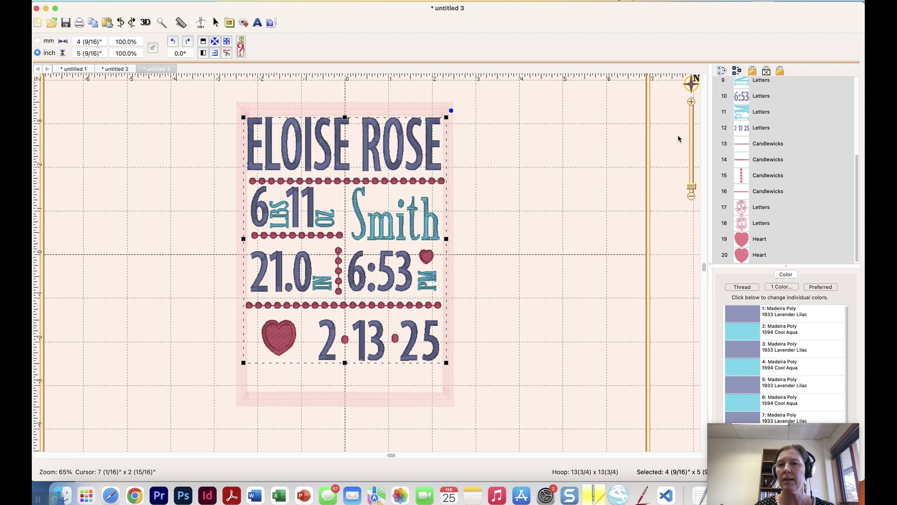
{"action": "scroll", "coordinate": [792, 139], "scroll_direction": "up", "scroll_amount": 5}
Delete the Appliqué Square object from the design
{"action": "left_click", "coordinate": [743, 84]}
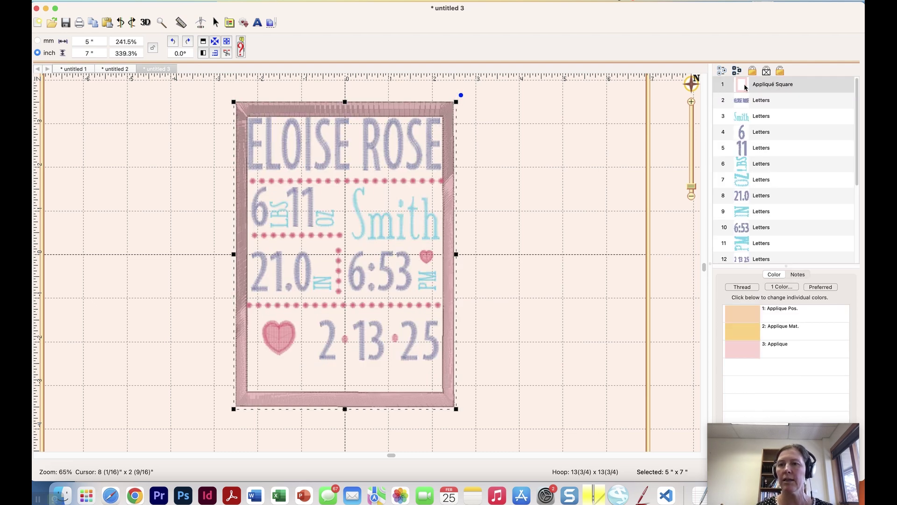
{"action": "key", "text": "Delete"}
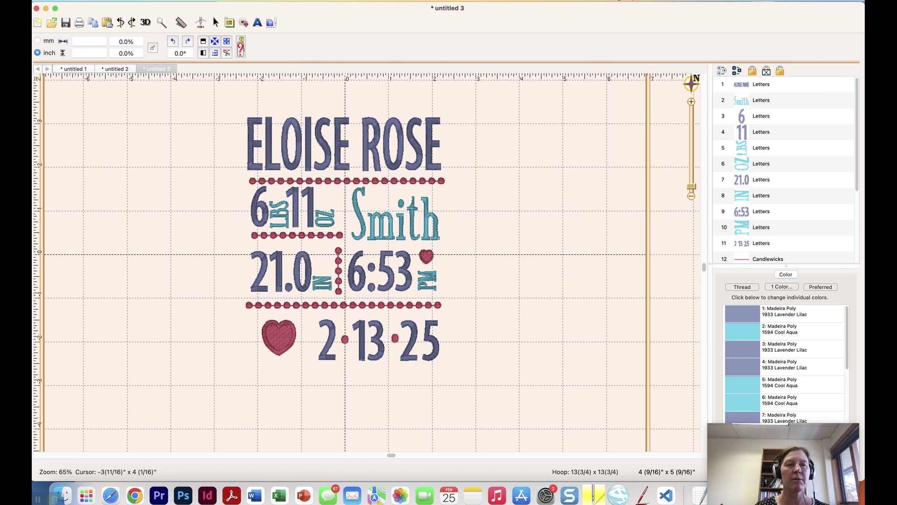
Save the design as the working BE file 'birth-announcement' in Downloads
{"action": "left_click", "coordinate": [105, 1]}
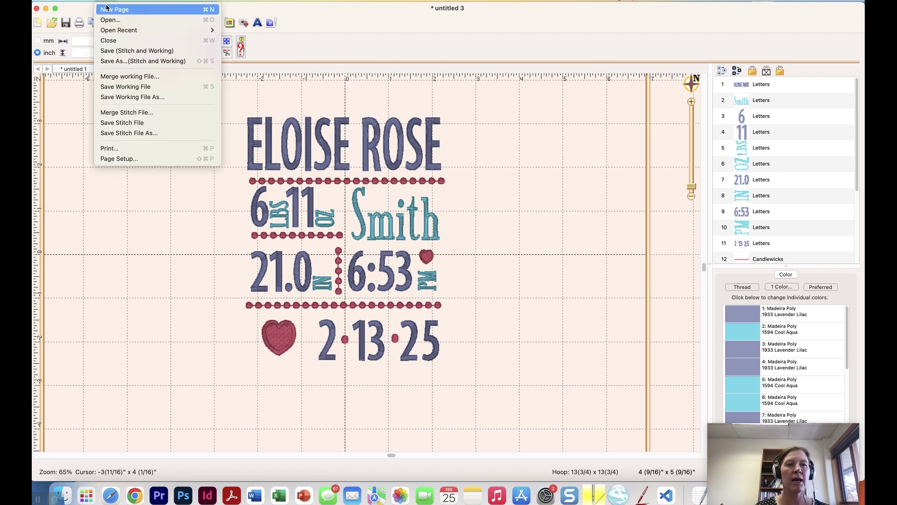
{"action": "left_click", "coordinate": [117, 61]}
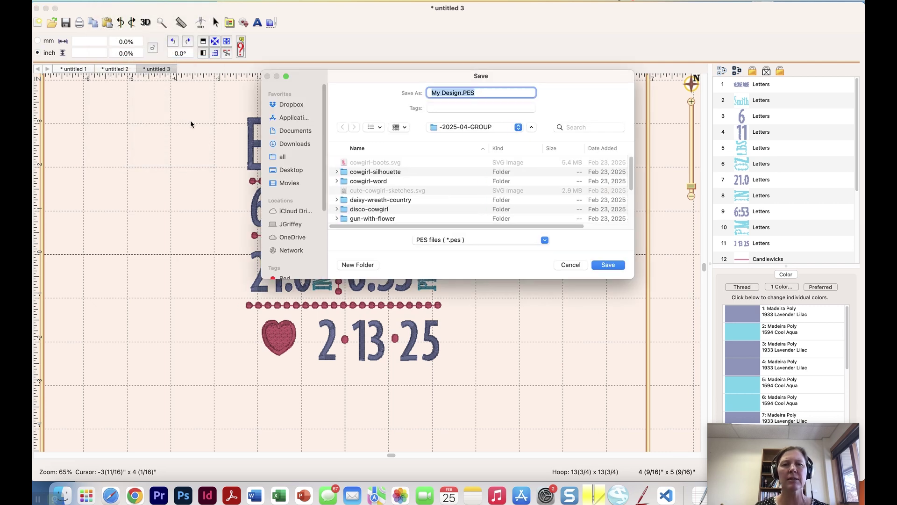
{"action": "left_click", "coordinate": [570, 265]}
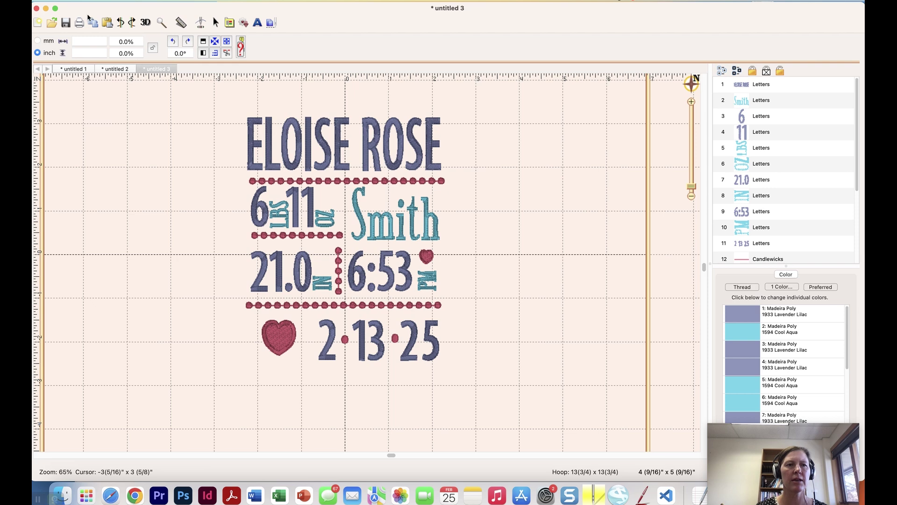
{"action": "left_click", "coordinate": [105, 1]}
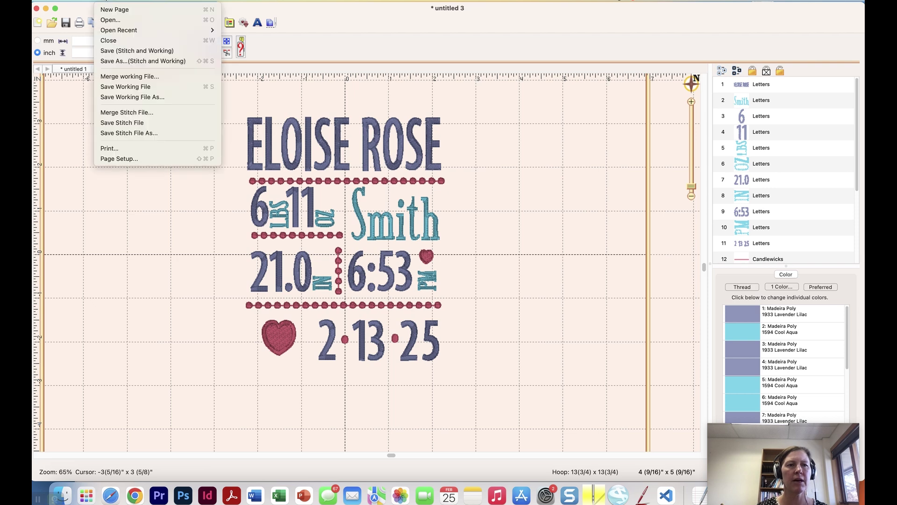
{"action": "left_click", "coordinate": [116, 96]}
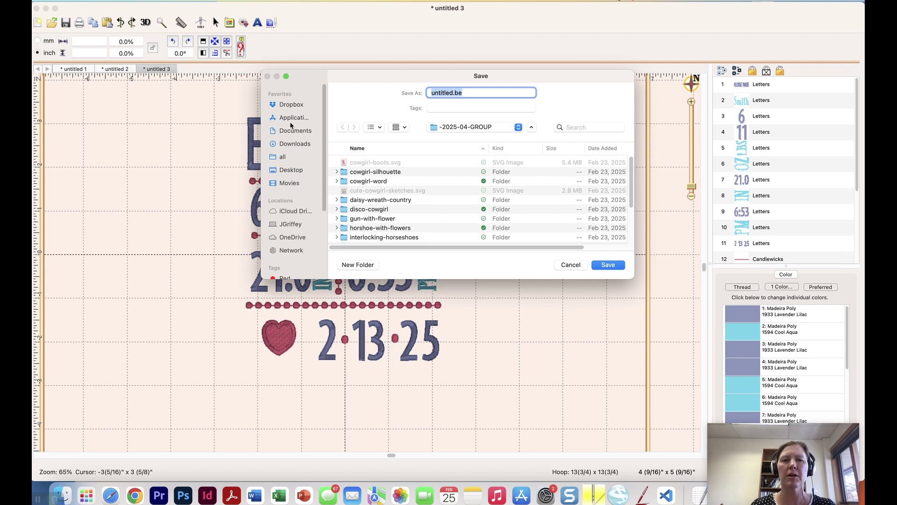
{"action": "left_click", "coordinate": [292, 144]}
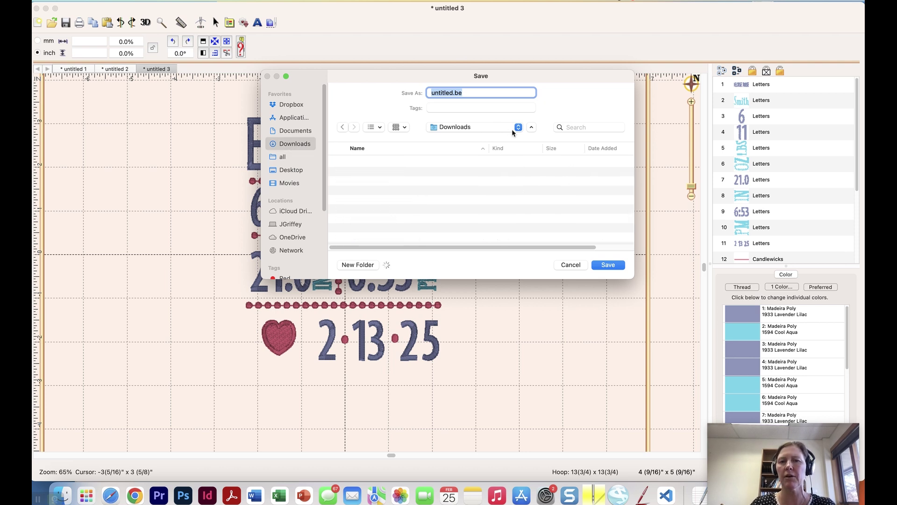
{"action": "type", "text": "birth"}
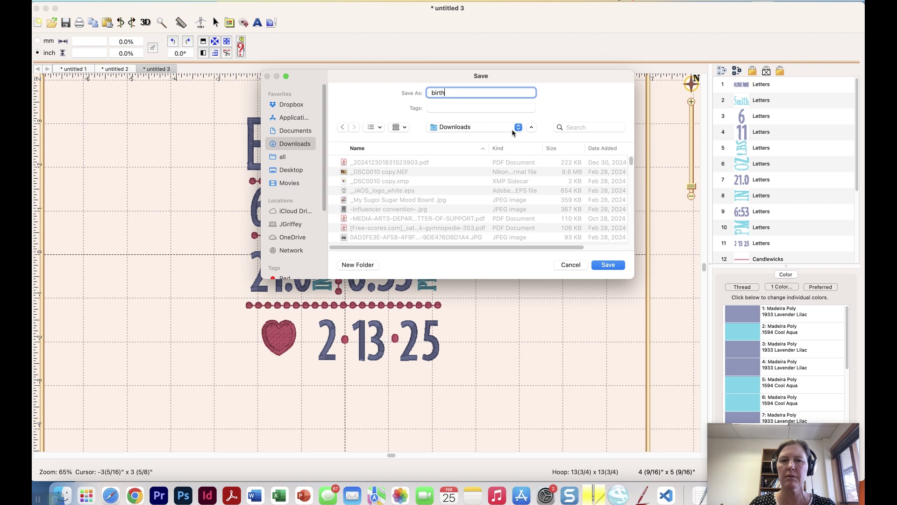
{"action": "type", "text": "-announcement"}
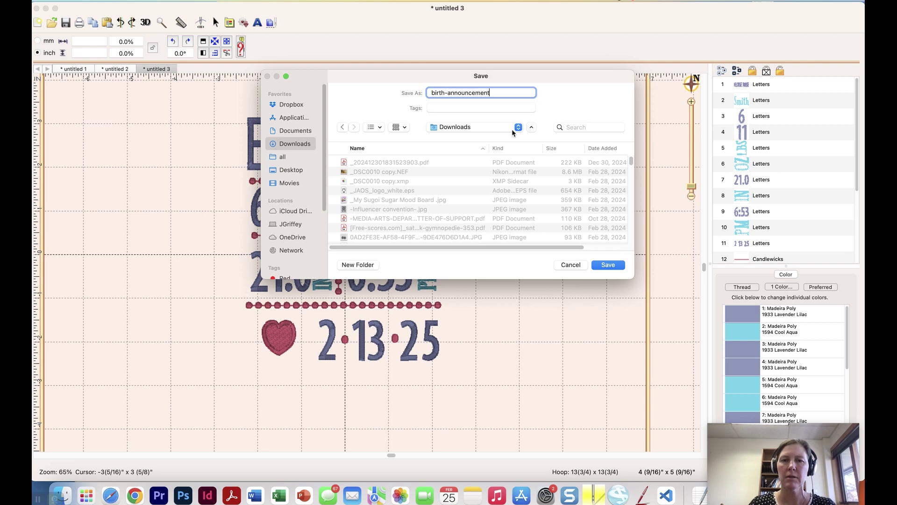
{"action": "key", "text": "Return"}
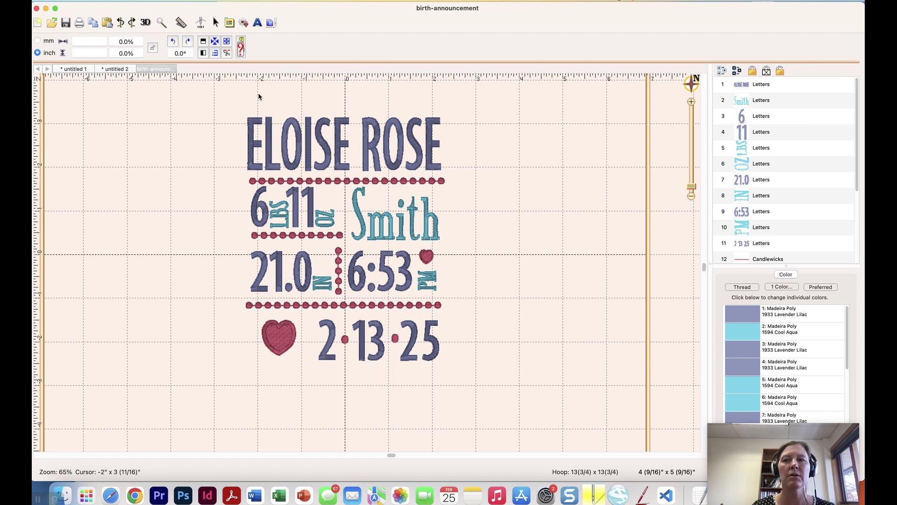
Colour sort the design into a new view and expand its three thread groups
{"action": "left_click", "coordinate": [156, 2]}
{"action": "left_click", "coordinate": [155, 20]}
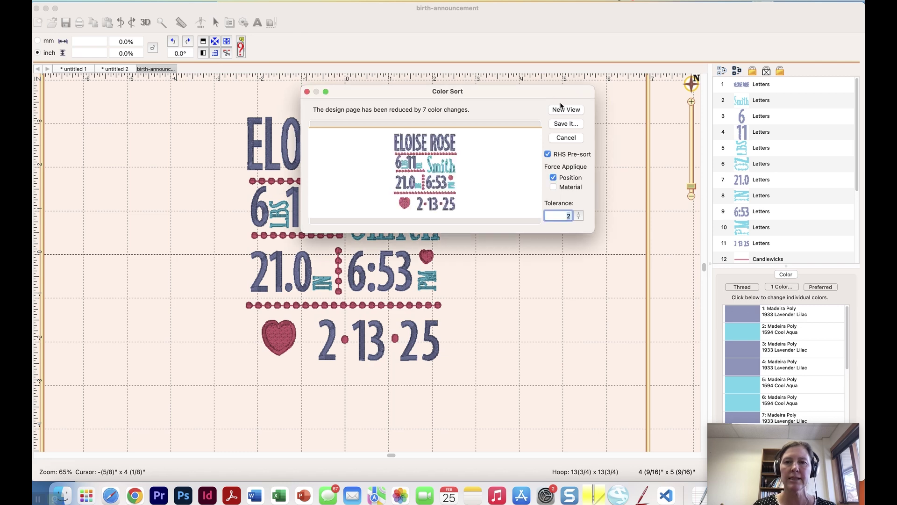
{"action": "left_click", "coordinate": [565, 110]}
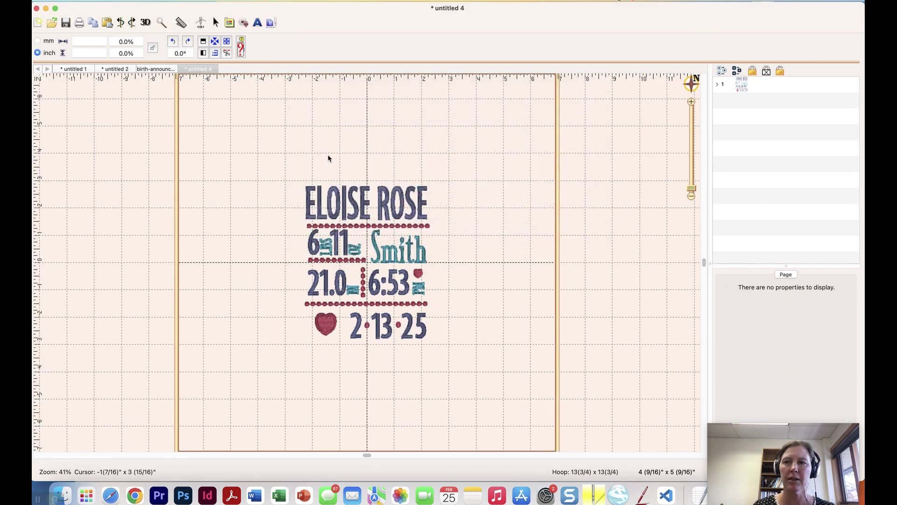
{"action": "left_click", "coordinate": [718, 86]}
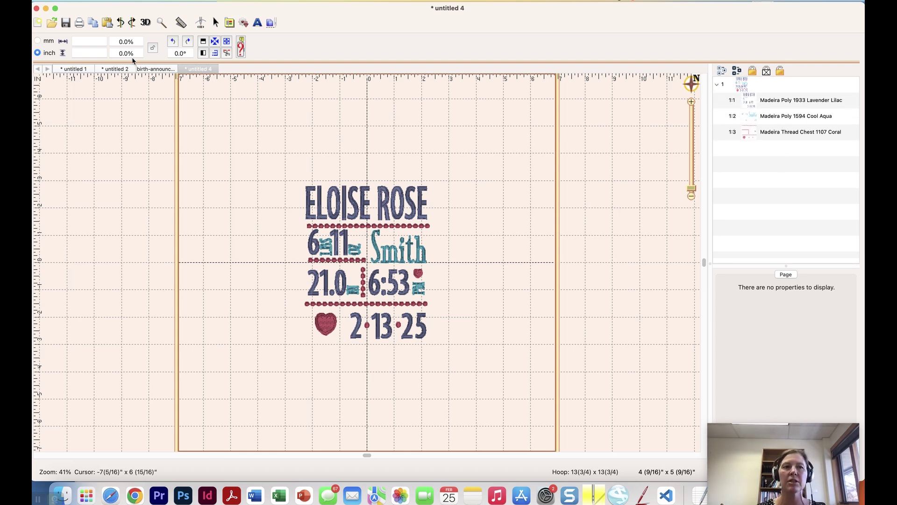
Start a stitch file save for the sorted design, then cancel it
{"action": "left_click", "coordinate": [107, 0]}
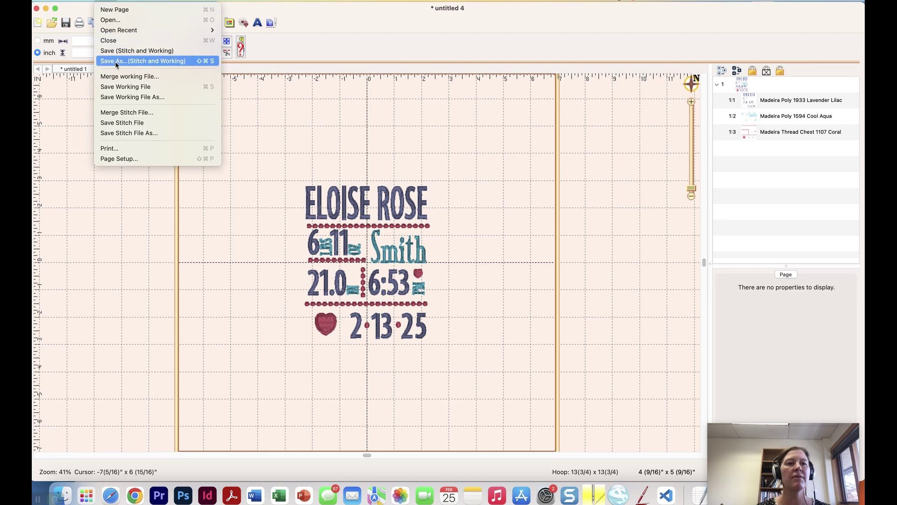
{"action": "left_click", "coordinate": [122, 133]}
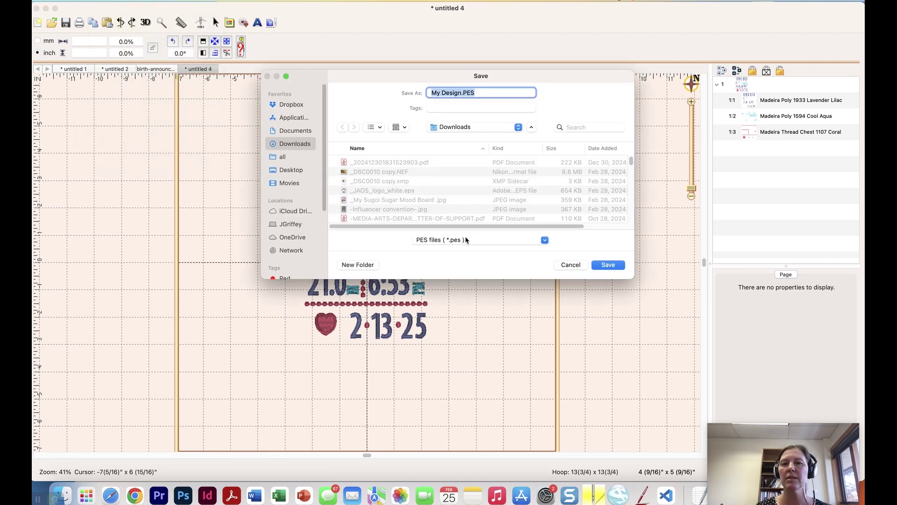
{"action": "left_click", "coordinate": [571, 264]}
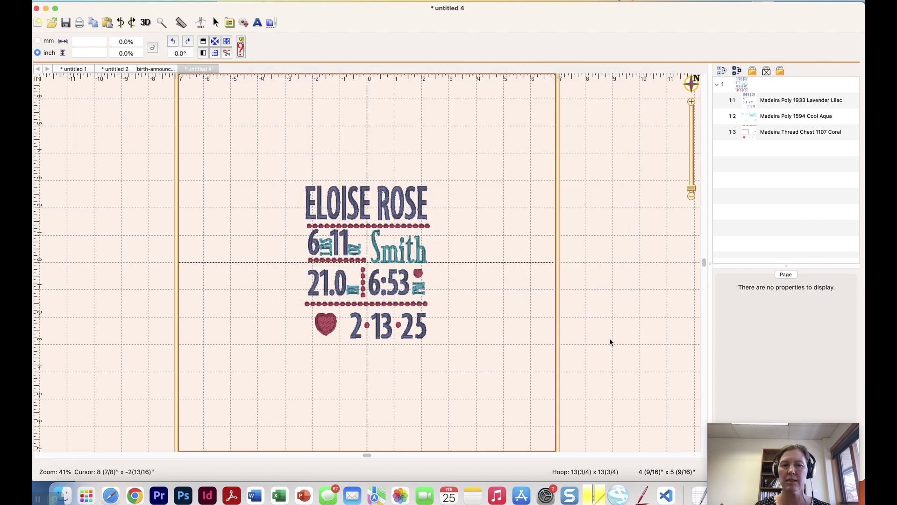